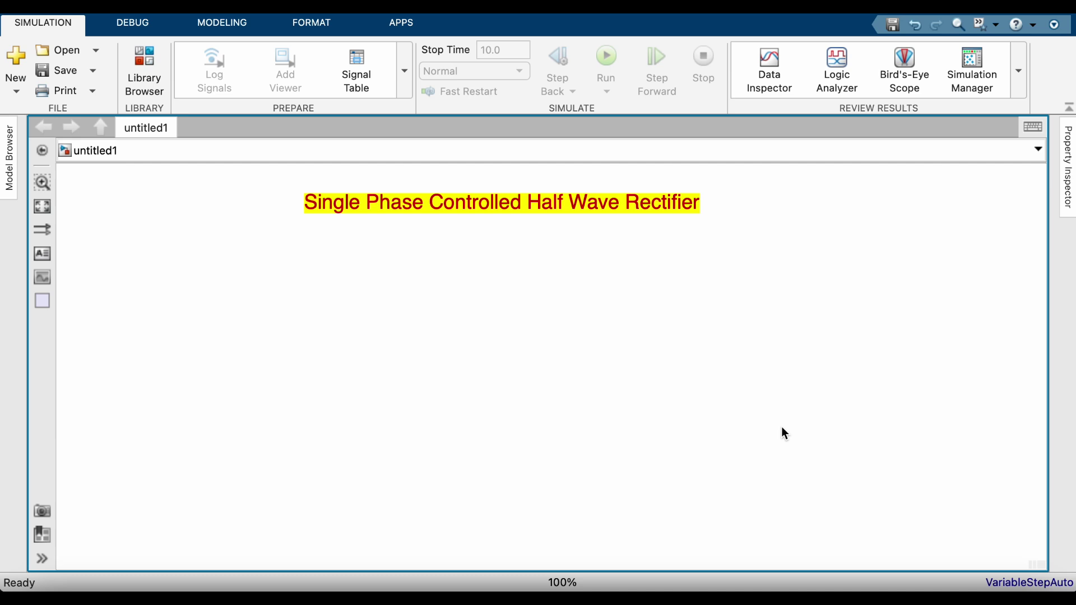
Add a text annotation reading T1 on the canvas below the title
click(353, 218)
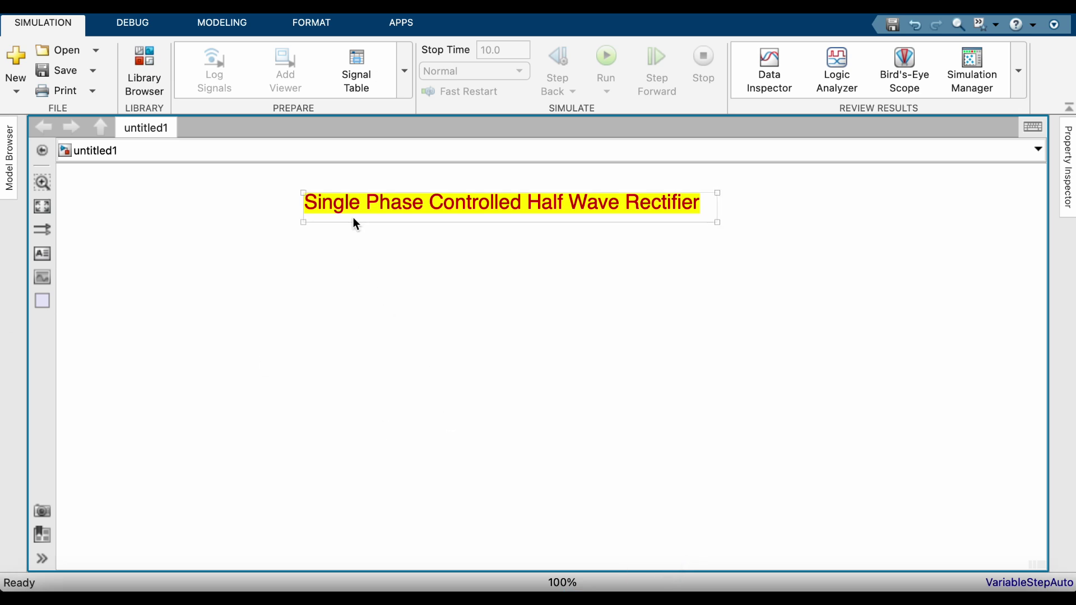
click(379, 293)
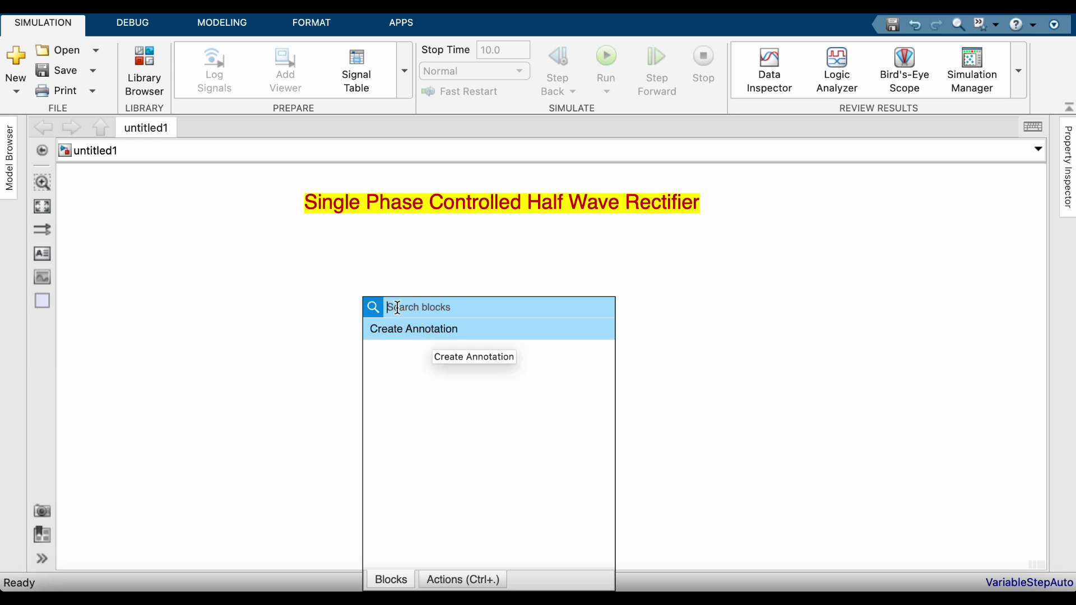
click(421, 333)
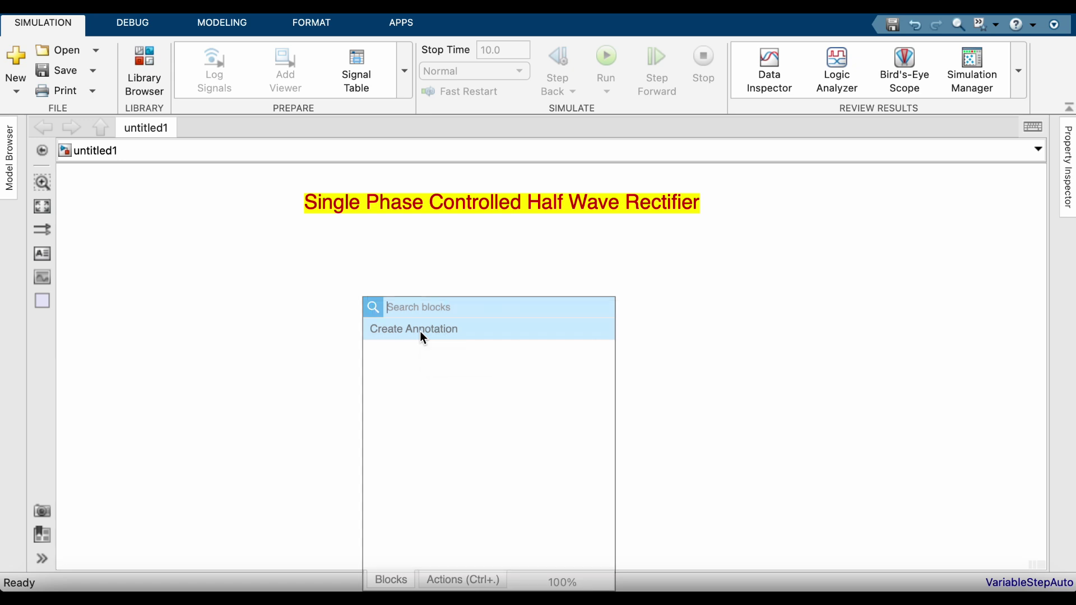
text(T1)
click(420, 332)
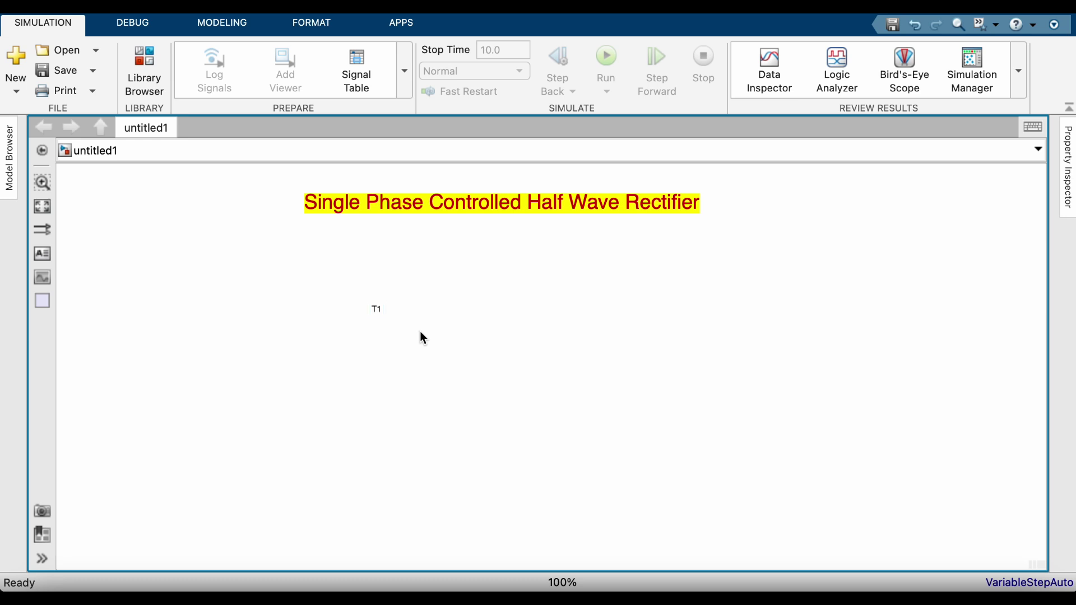
click(429, 331)
Insert an AC Voltage Source block from Specialized Power Systems/Sources and place it in the lower-left area of the canvas
double_click(230, 323)
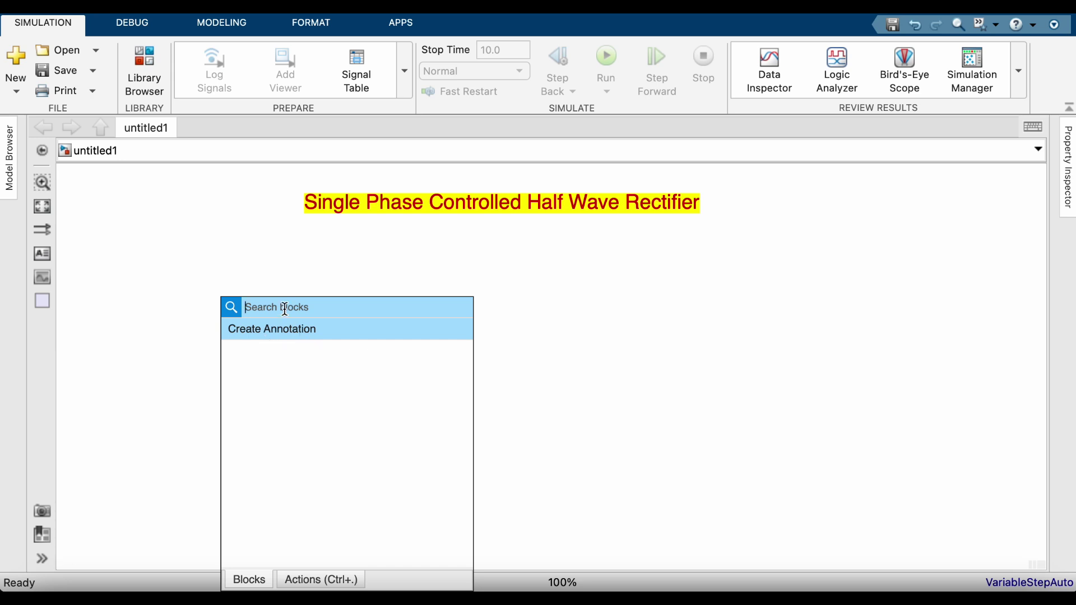
text(ac )
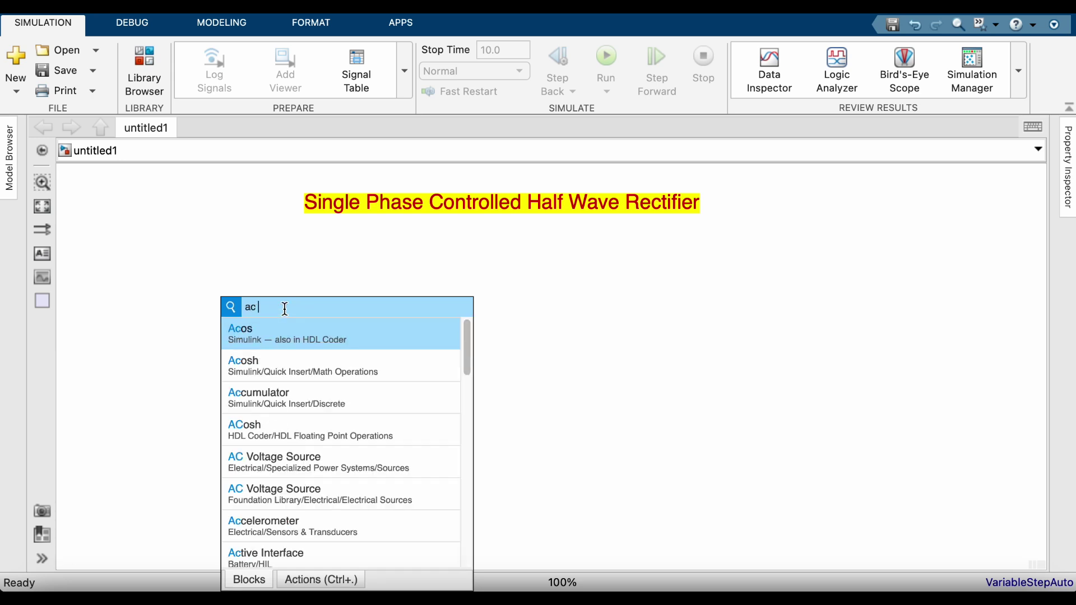
text(volt)
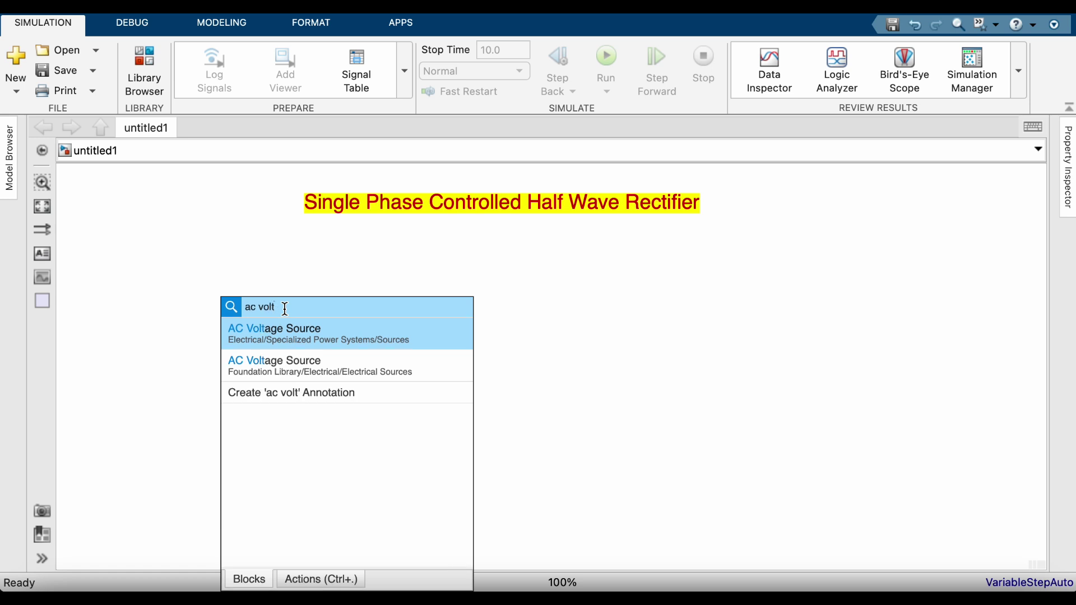
click(293, 331)
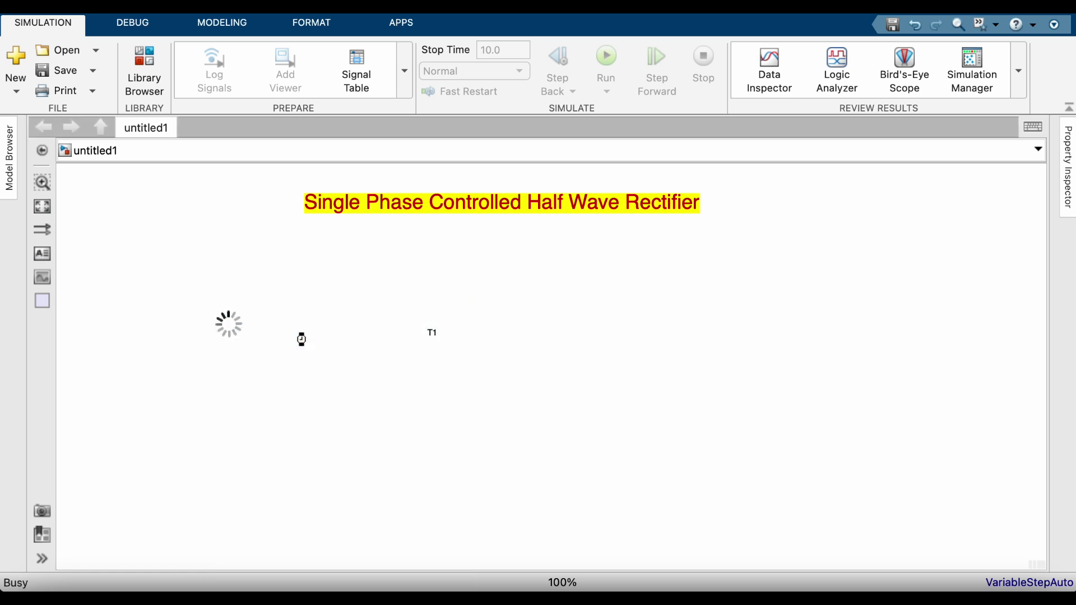
drag(229, 322, 311, 395)
click(590, 406)
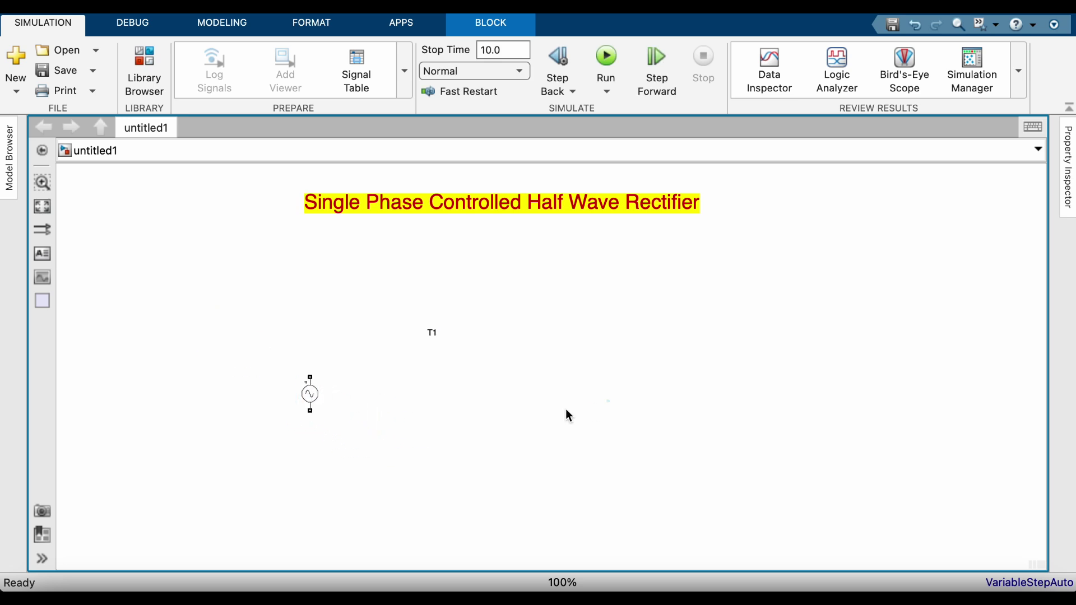
Move the T1 label out of the way and insert a Detailed Thyristor block above and to the right of the AC source
drag(435, 334, 688, 270)
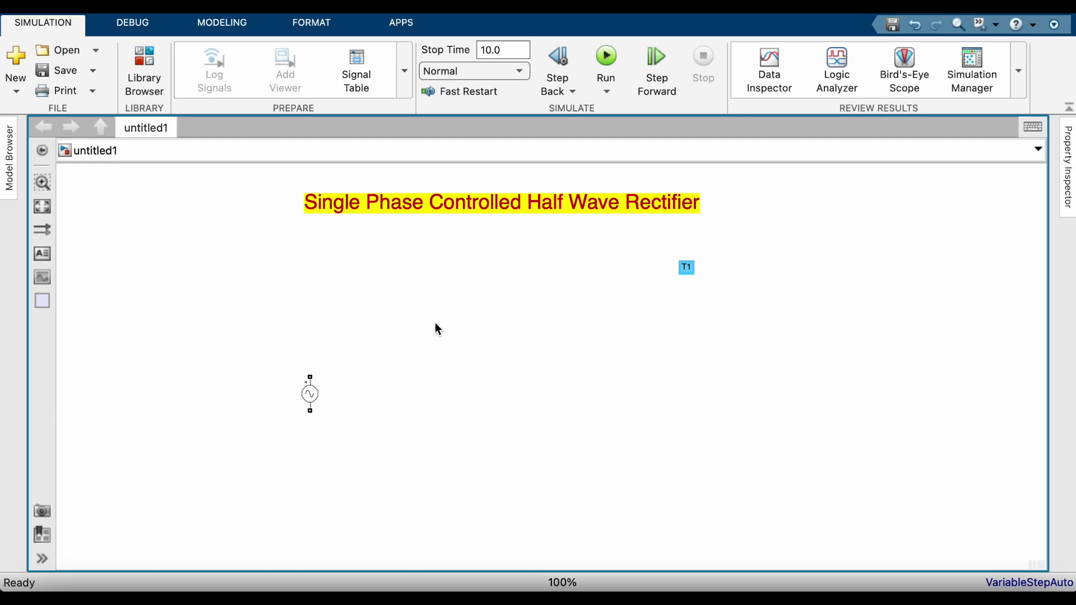
double_click(442, 395)
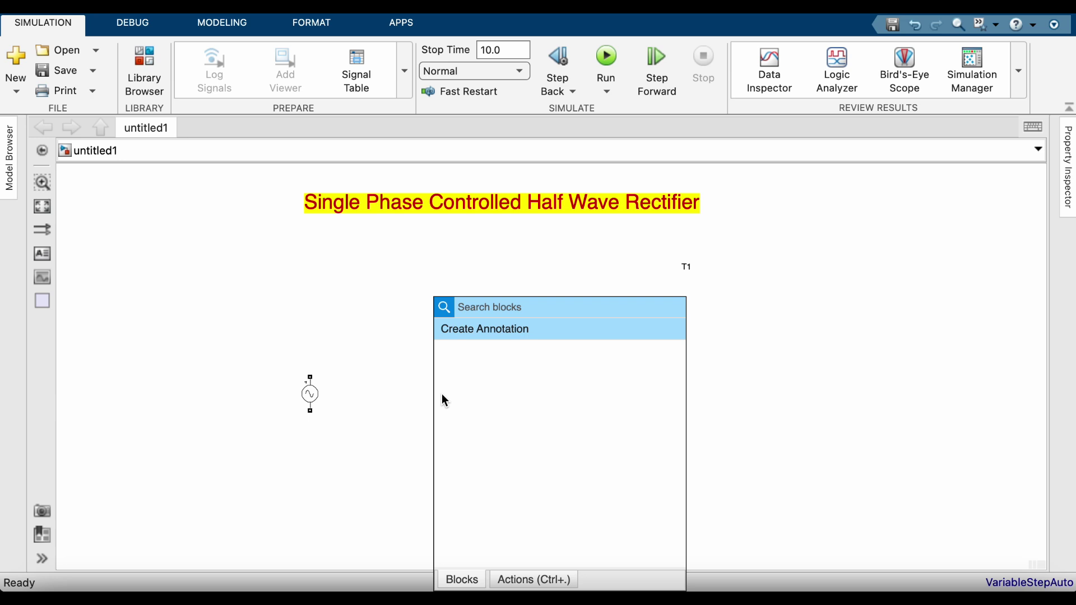
text(thyri)
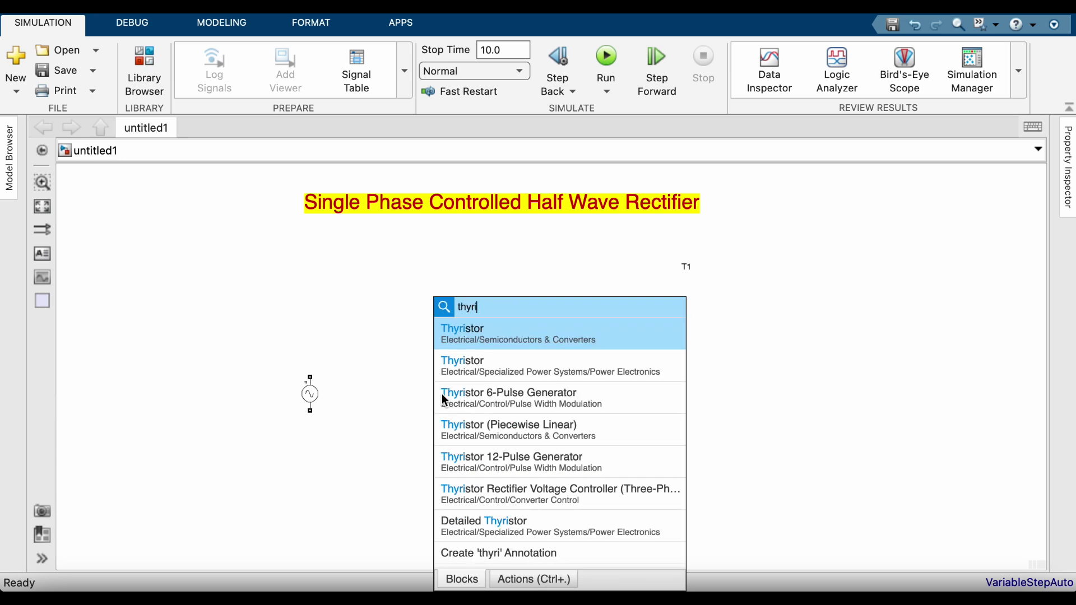
text(s)
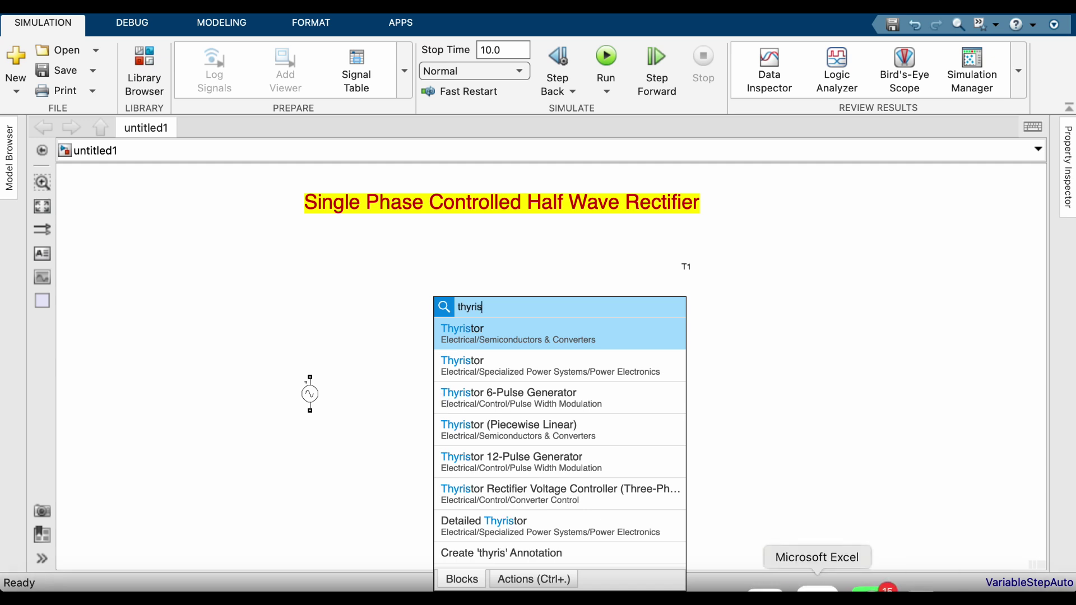
click(539, 530)
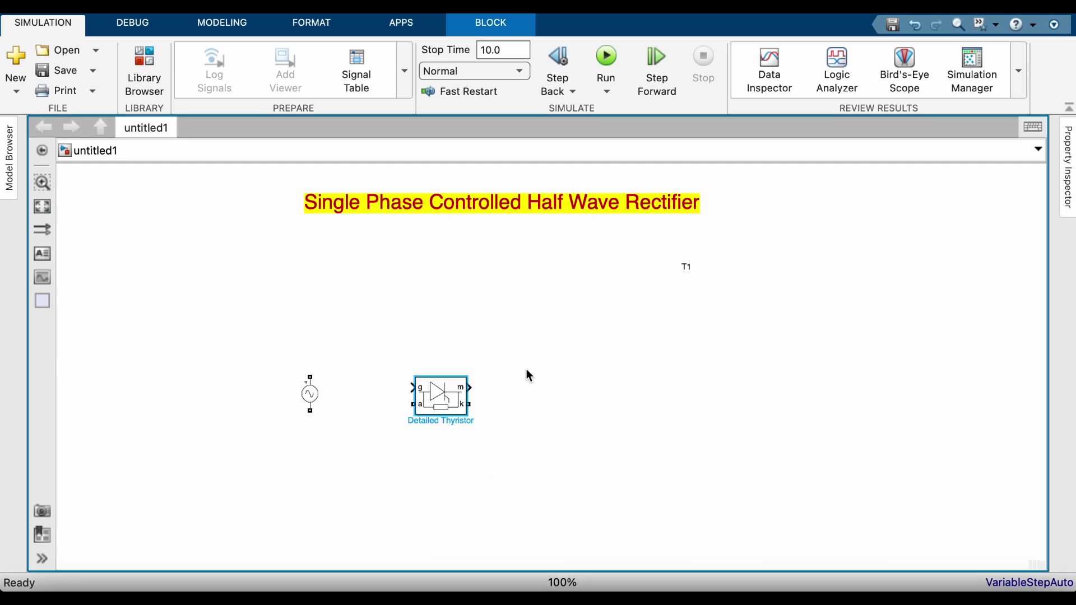
drag(435, 396, 441, 316)
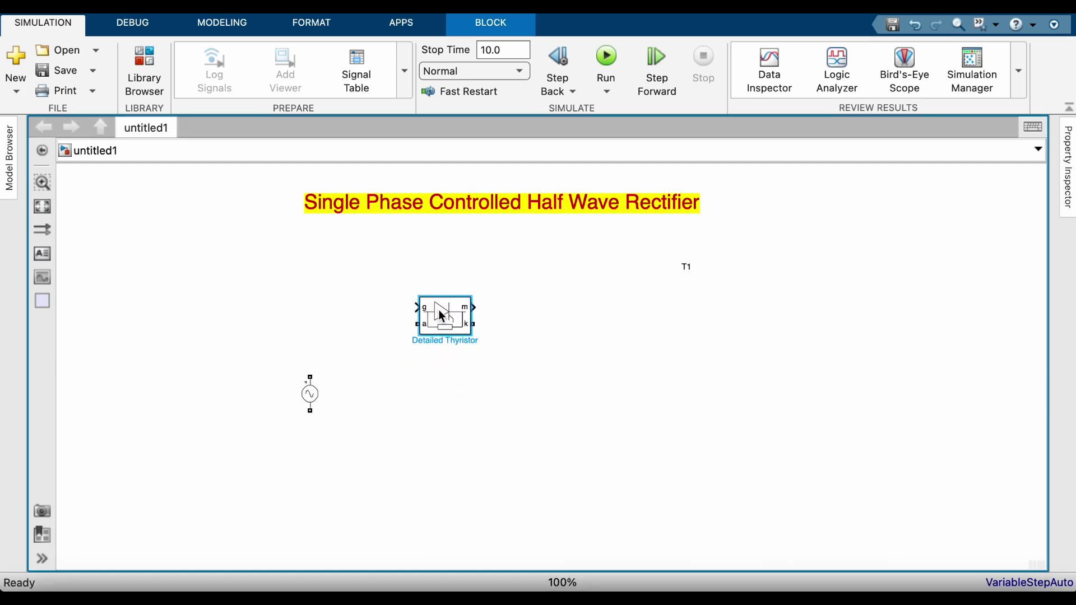
click(447, 412)
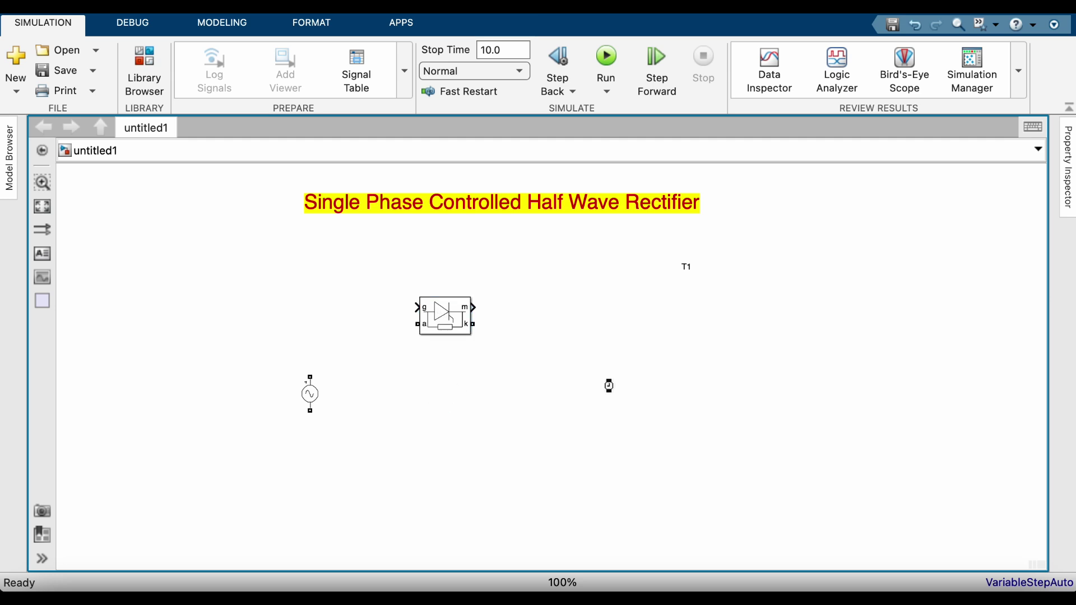
Insert a Series RLC Branch block as a vertical branch of type R, below and to the right of the thyristor
double_click(609, 384)
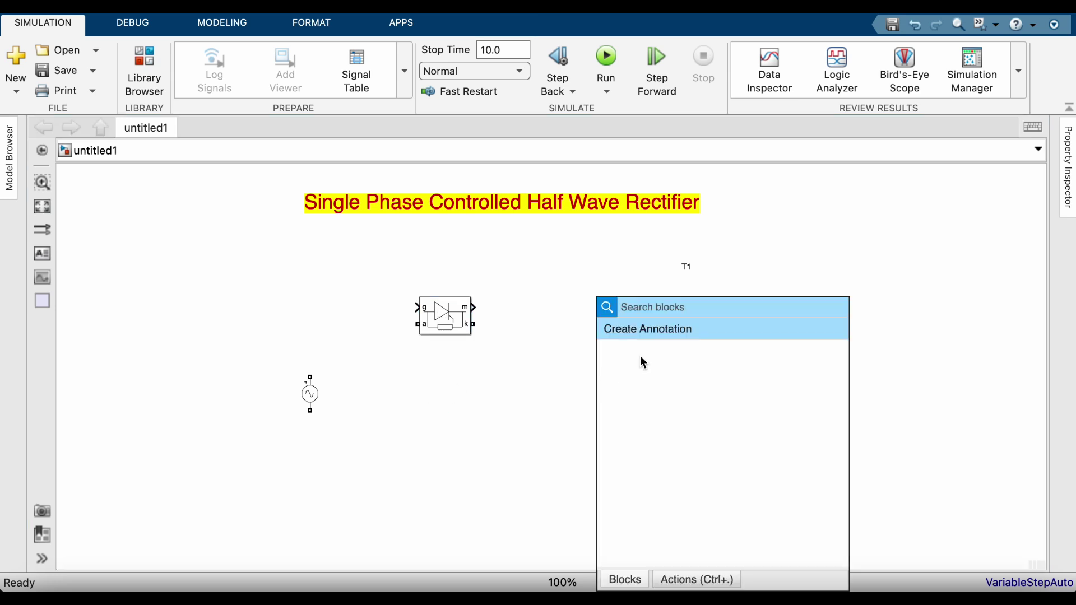
text(rlc bran)
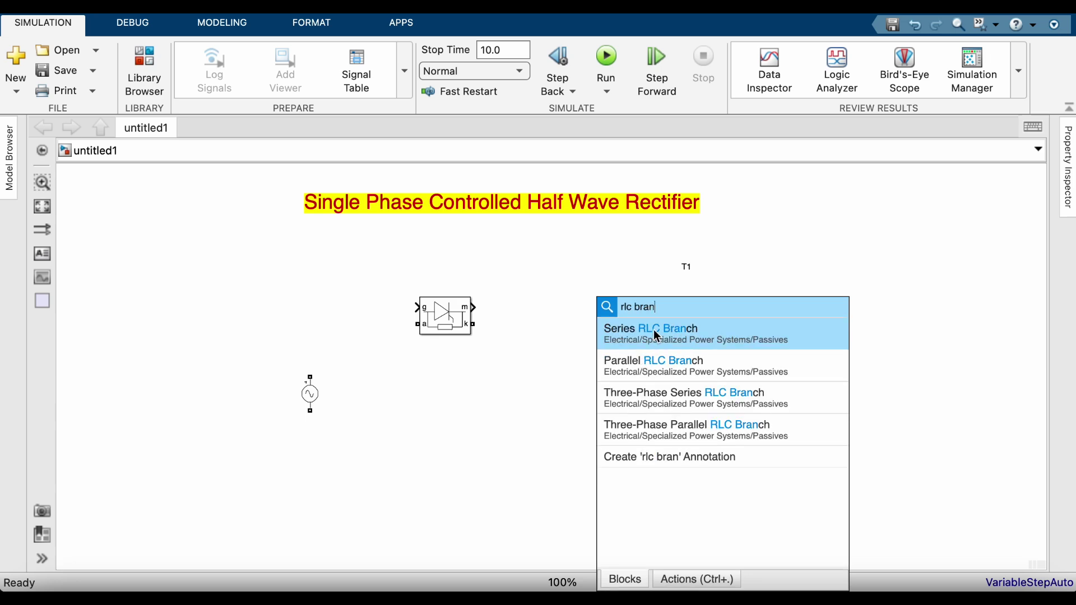
click(657, 336)
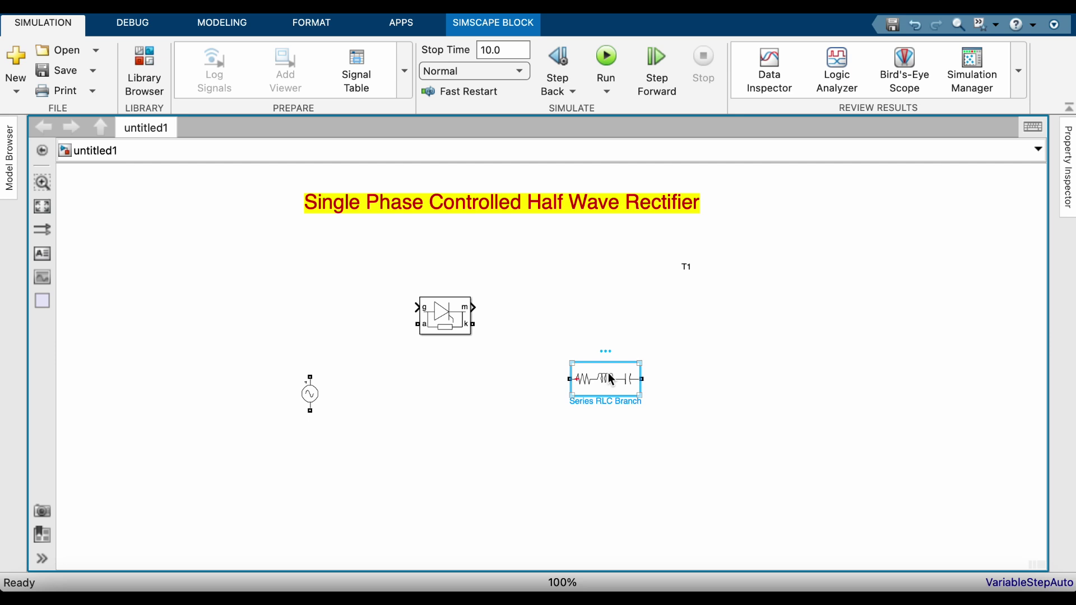
double_click(611, 379)
click(799, 283)
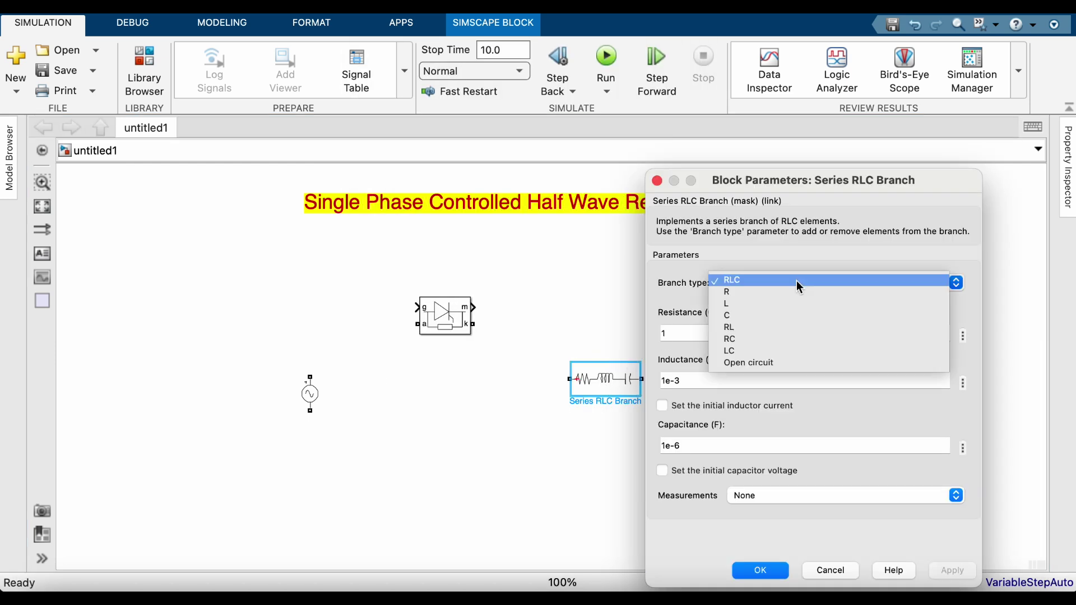
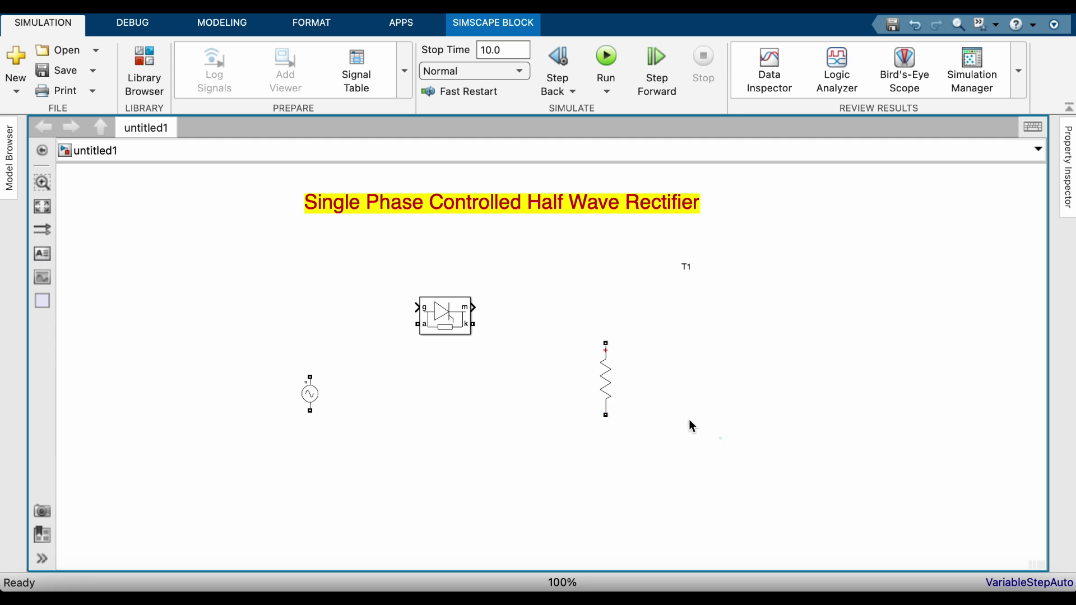
drag(613, 394, 638, 407)
click(723, 416)
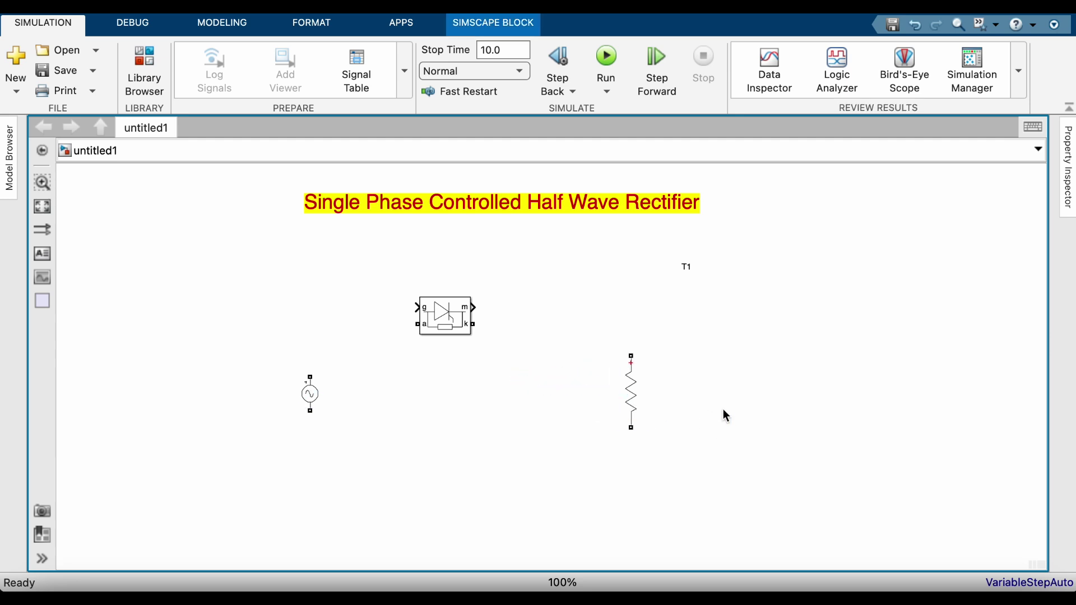
Move the T1 label directly beneath the Detailed Thyristor block
drag(689, 272, 438, 359)
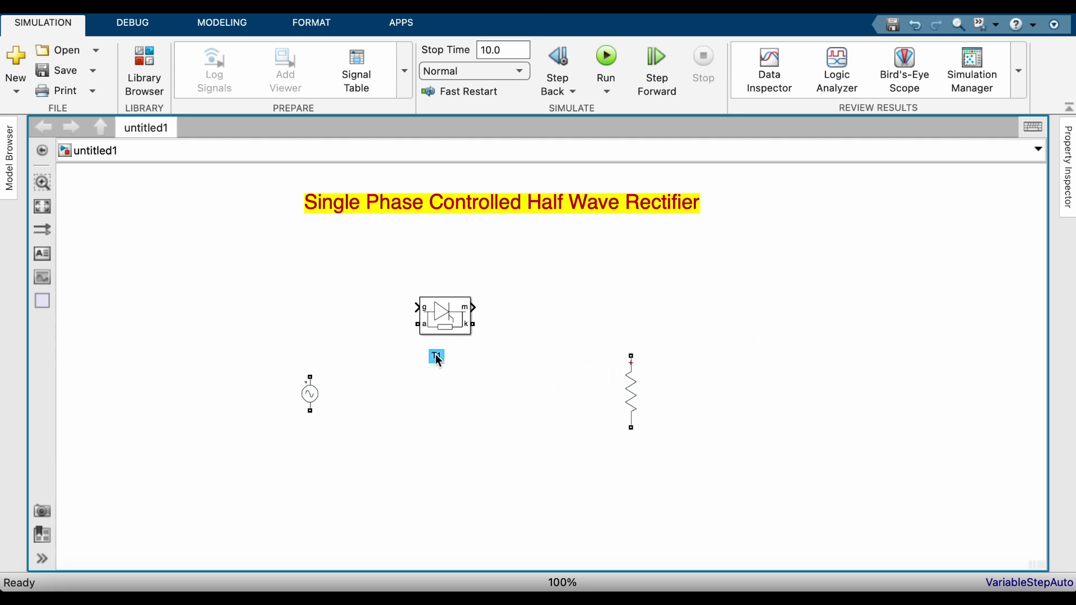
drag(437, 357, 444, 358)
click(359, 409)
Add a text annotation reading V1 to the left of the AC voltage source
double_click(267, 402)
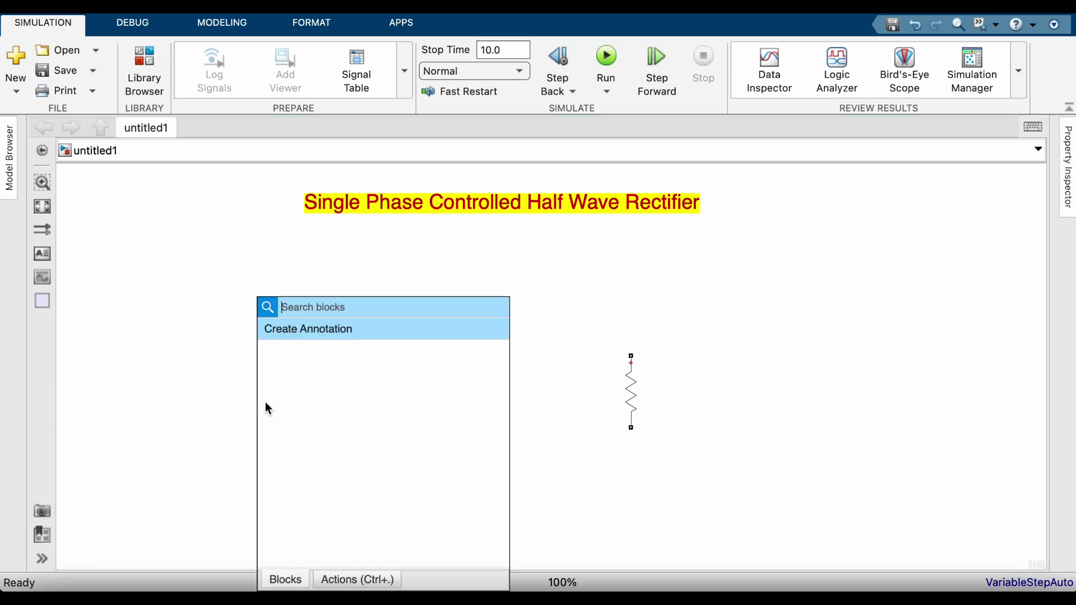
click(289, 331)
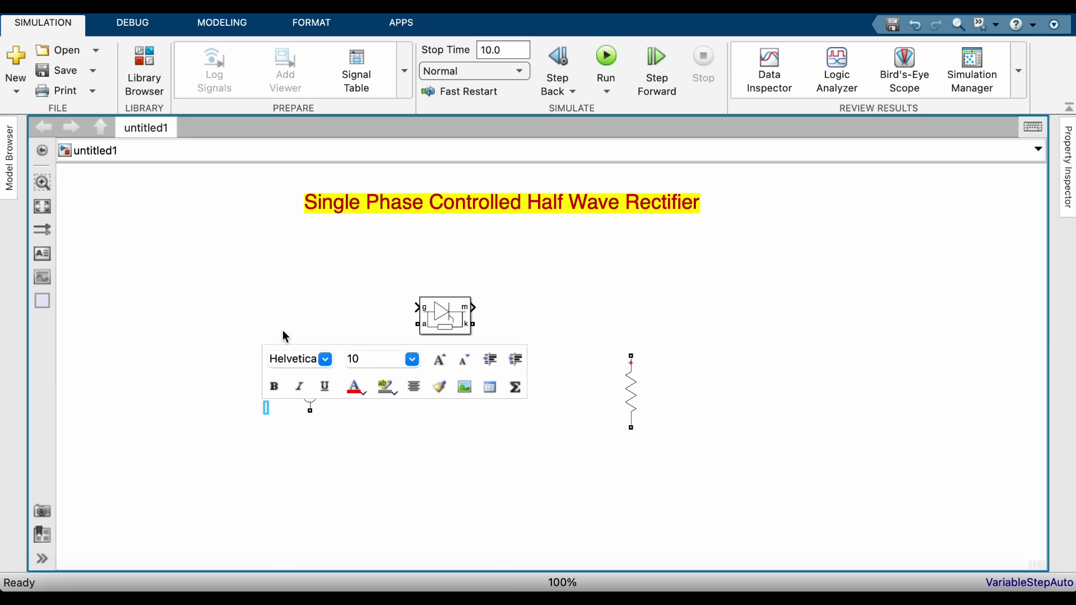
text(V1)
click(234, 364)
click(643, 402)
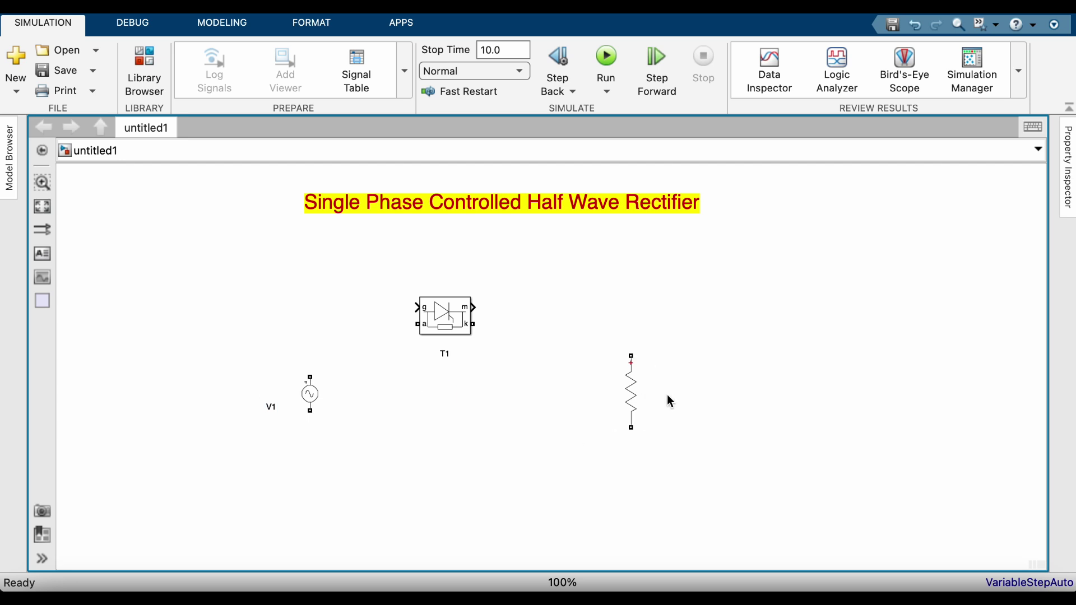
double_click(667, 396)
text(Load)
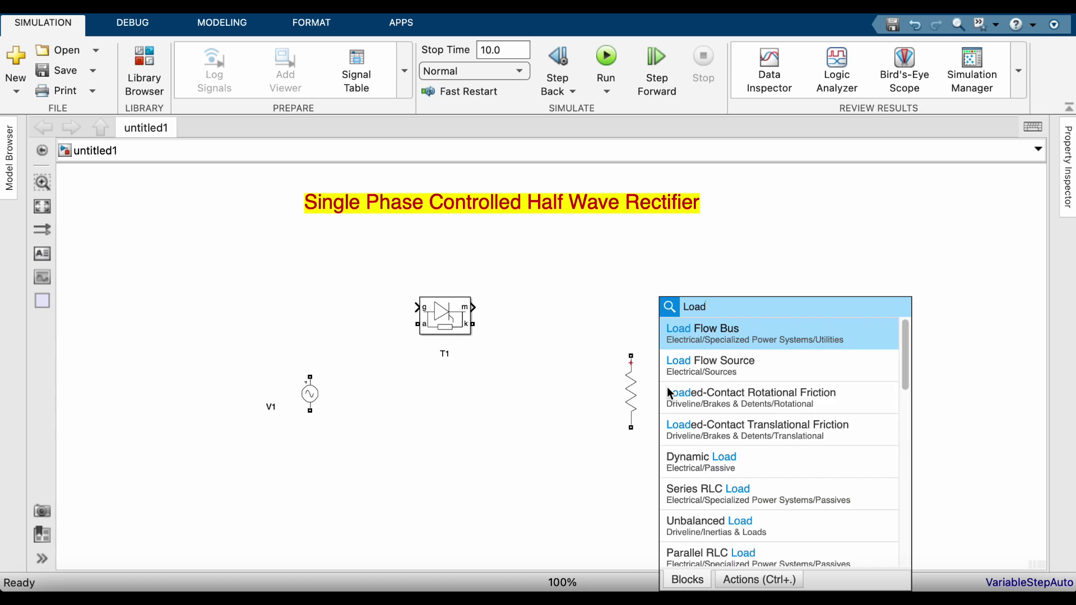
click(644, 333)
Add a text annotation reading Load and place it to the right of the resistor
double_click(692, 335)
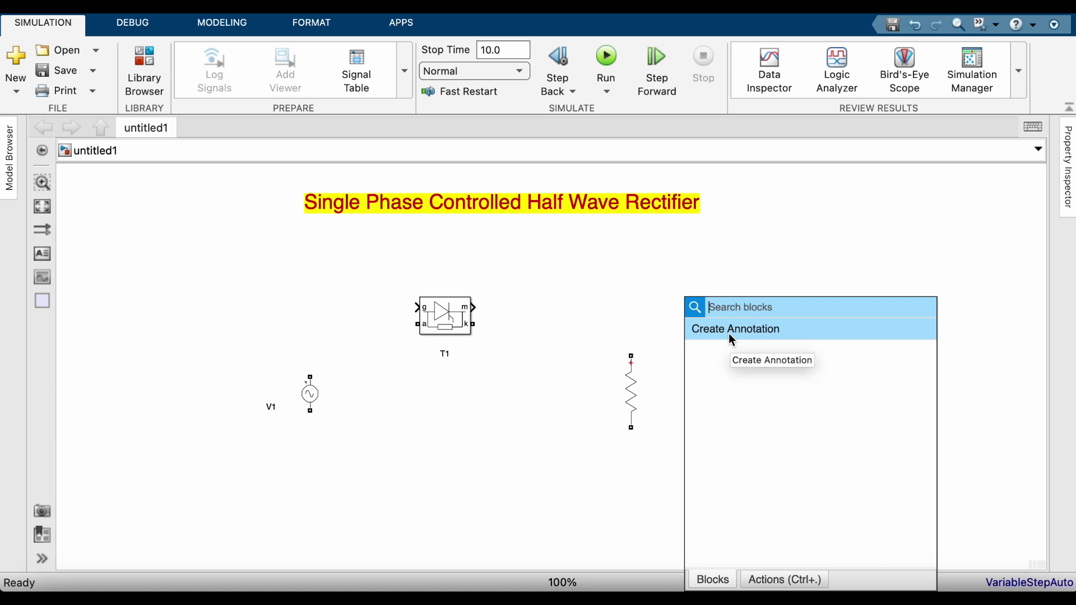
click(730, 334)
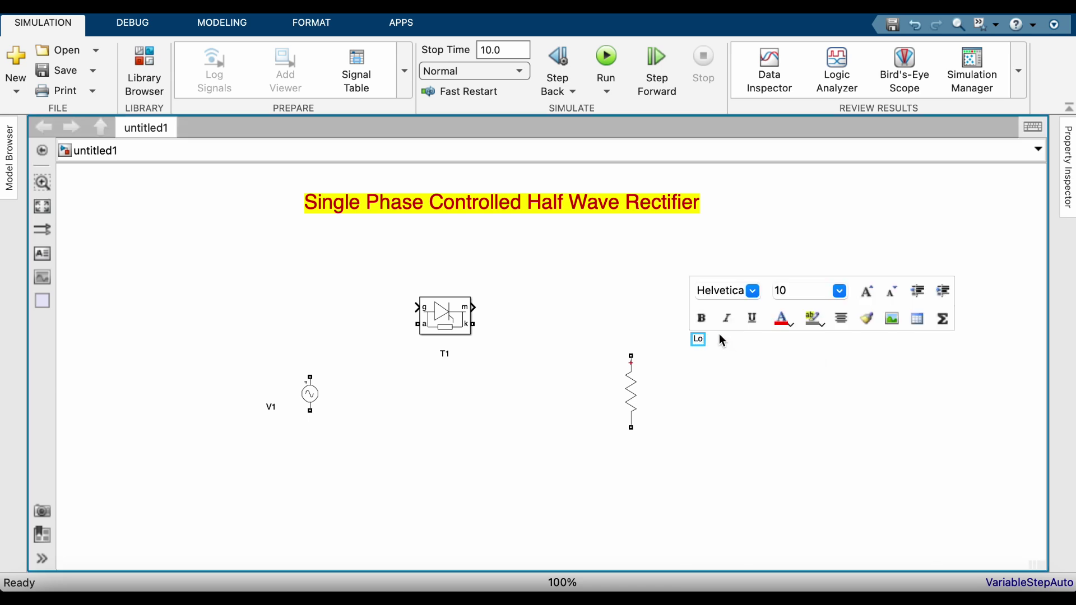
click(717, 352)
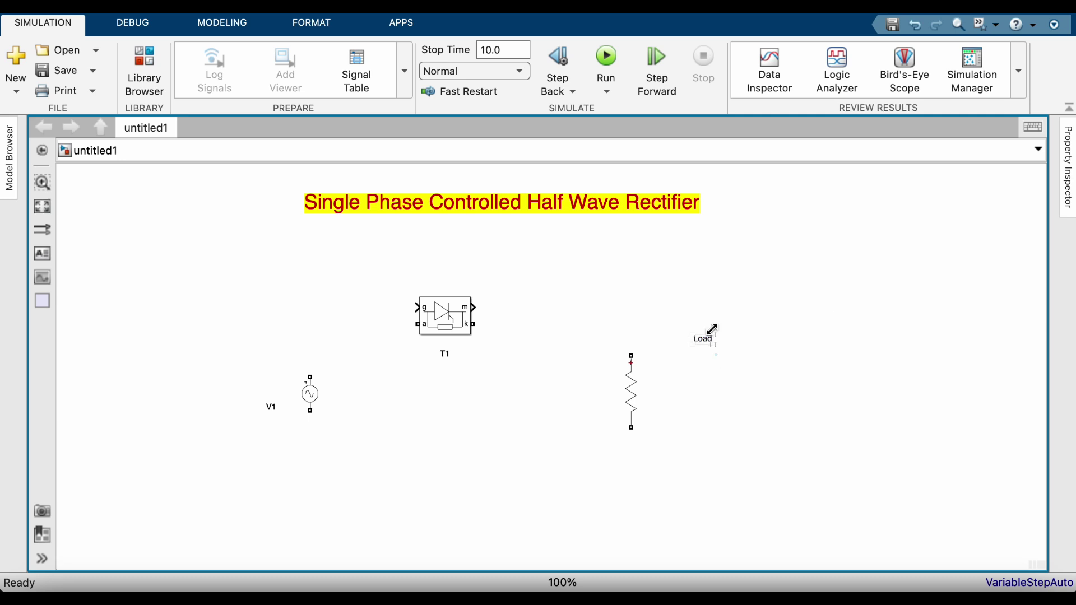
drag(708, 342, 679, 397)
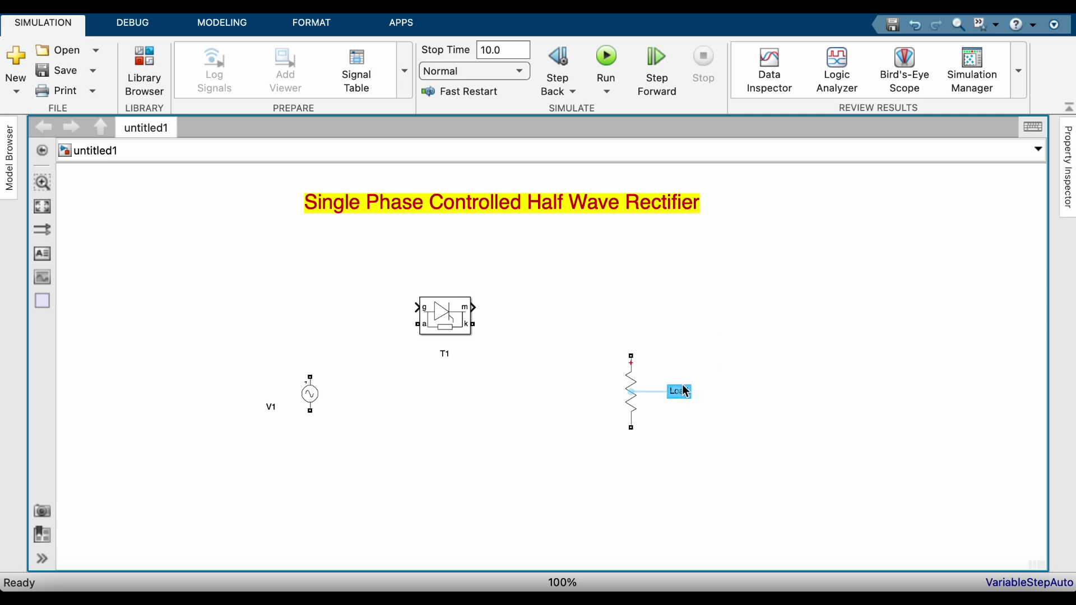
click(470, 211)
click(680, 392)
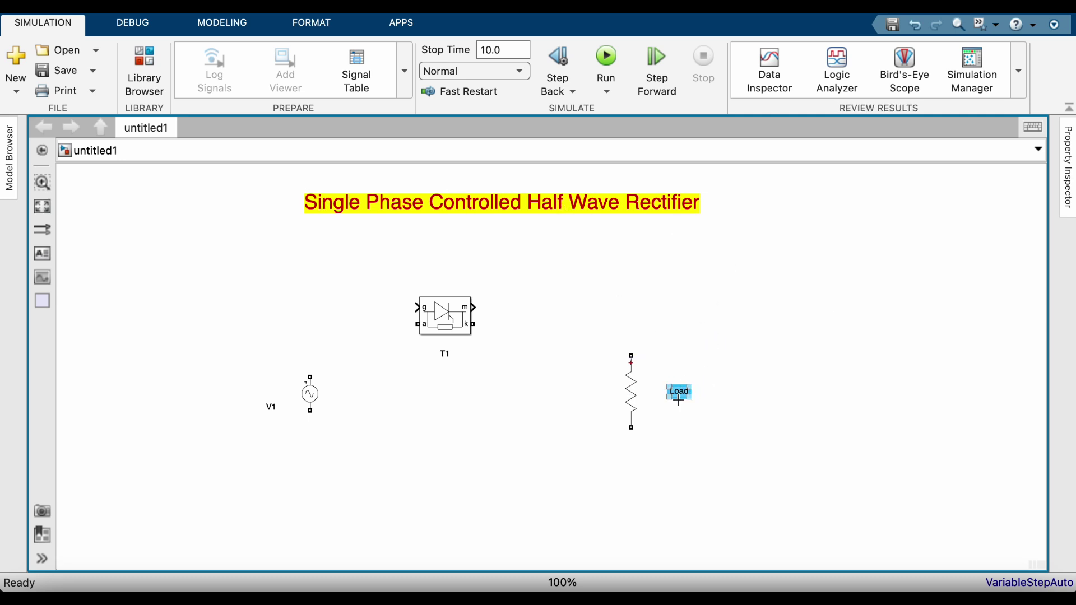
click(679, 391)
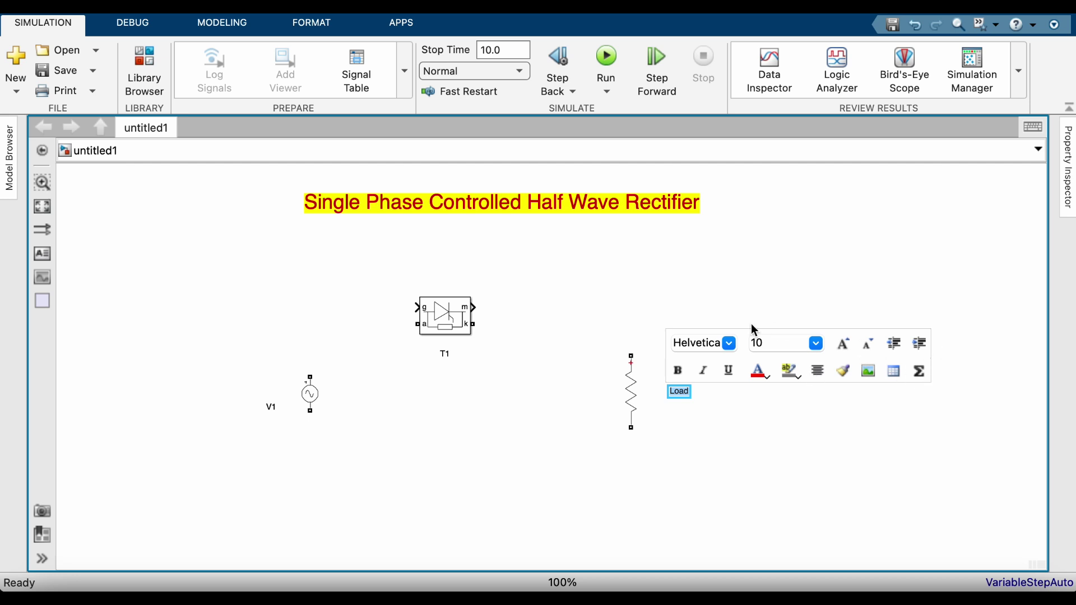
click(812, 439)
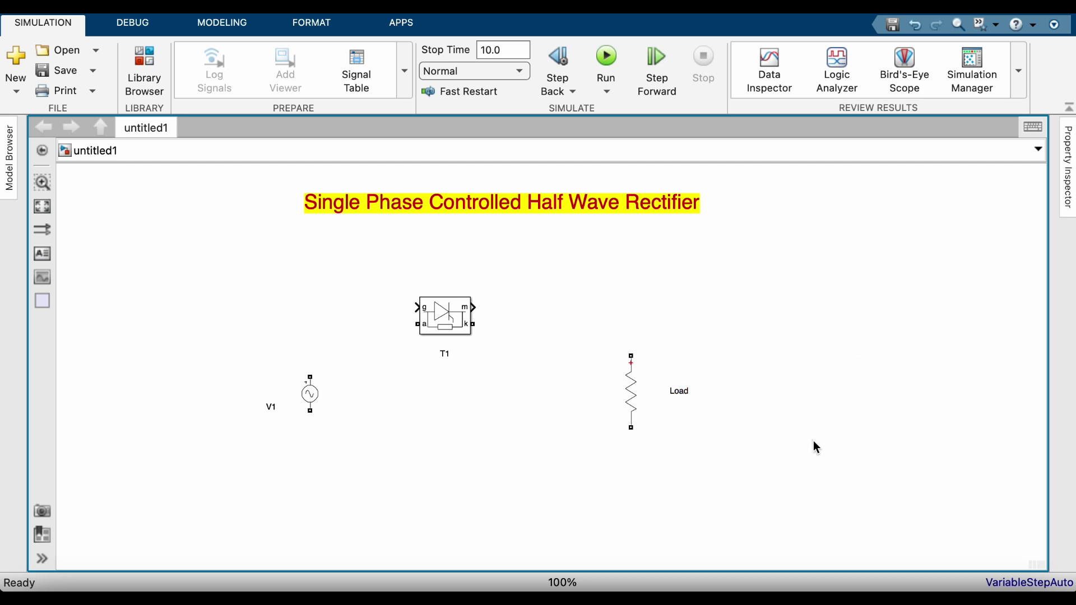
Wire the AC voltage source, the thyristor's anode and cathode, and the load resistor into one closed series loop
click(310, 378)
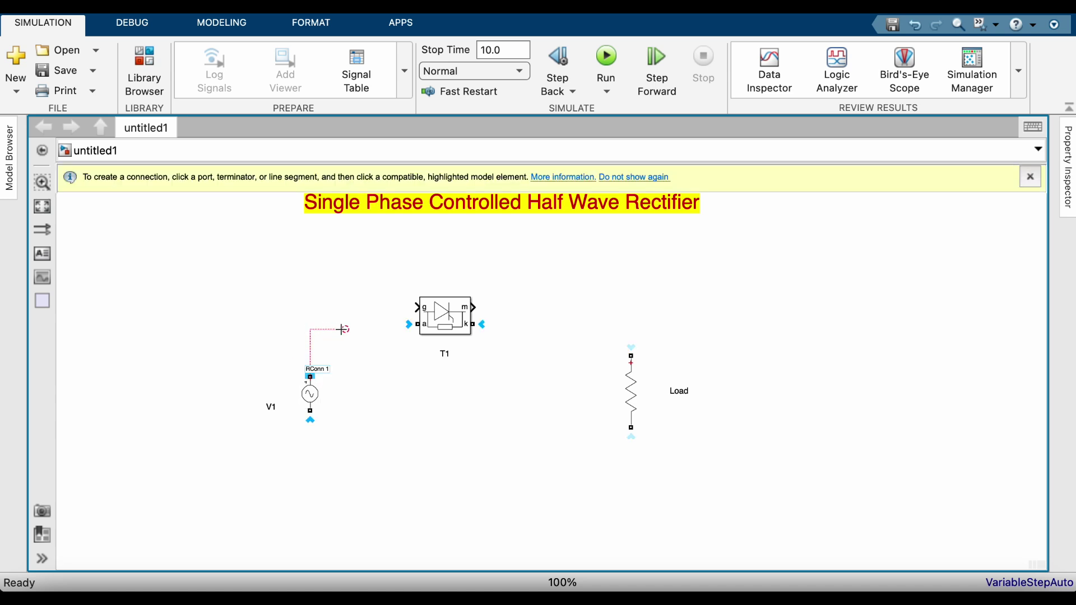
click(410, 324)
click(474, 324)
click(628, 350)
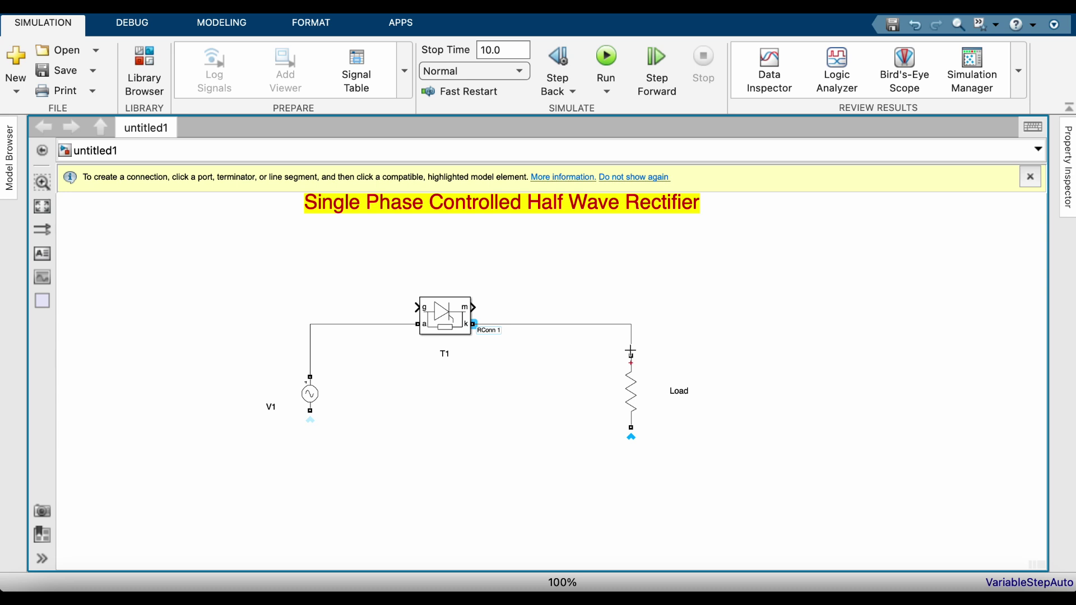
click(631, 428)
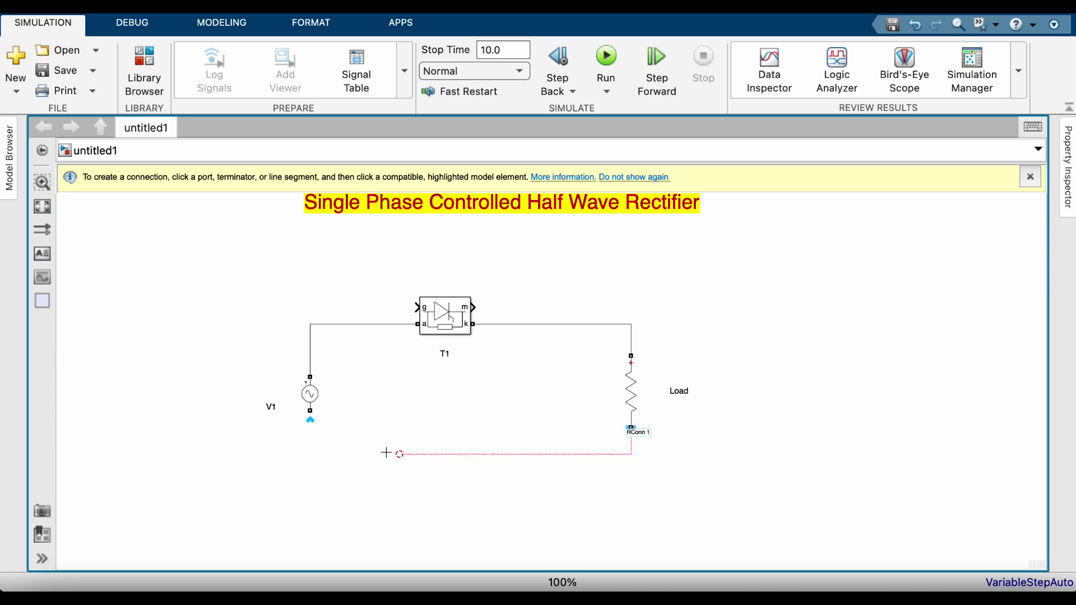
click(310, 413)
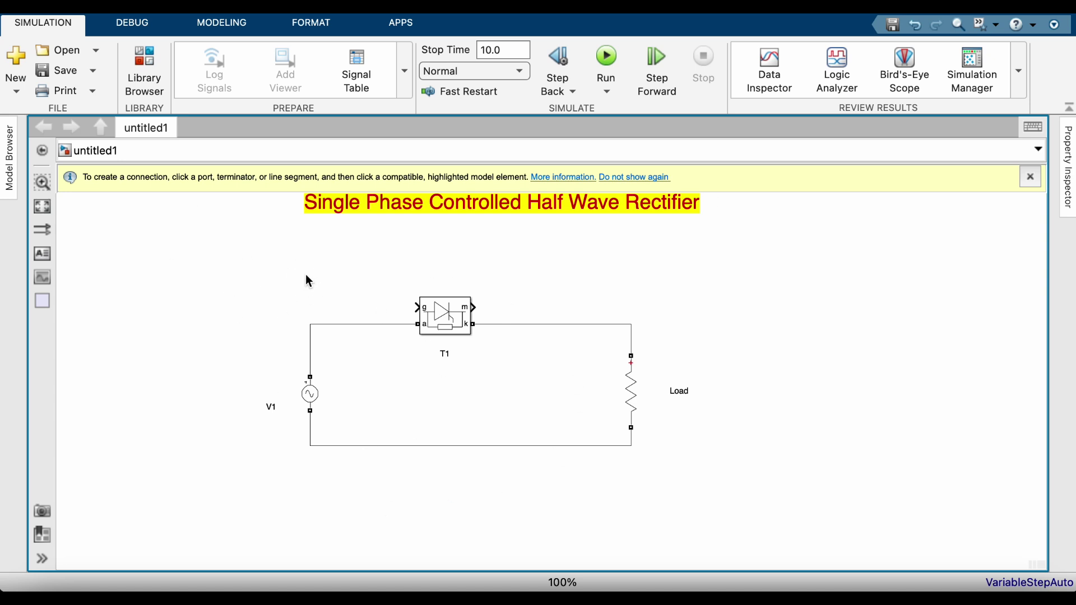
Insert a Pulse Generator block above and to the left of the AC voltage source
double_click(208, 296)
text(pulse)
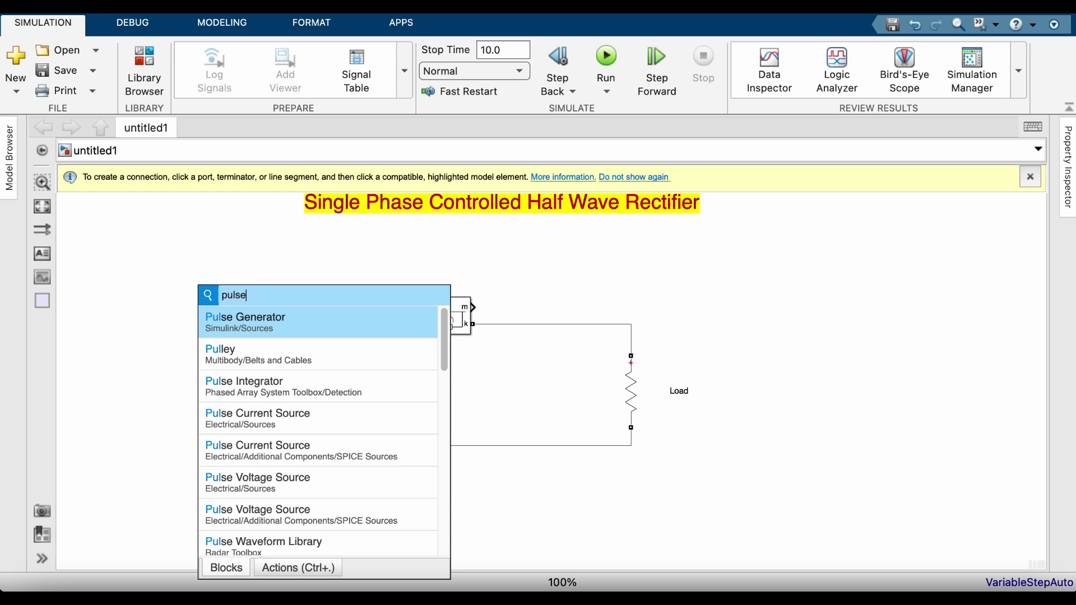
click(223, 322)
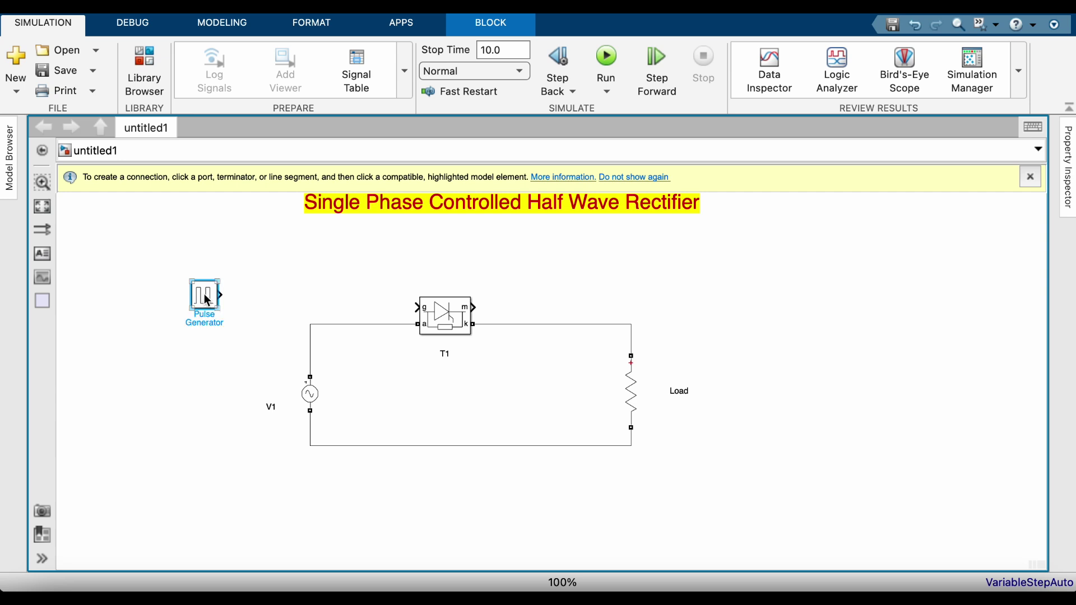
Set the Pulse Generator's period to 0.02 seconds
double_click(204, 293)
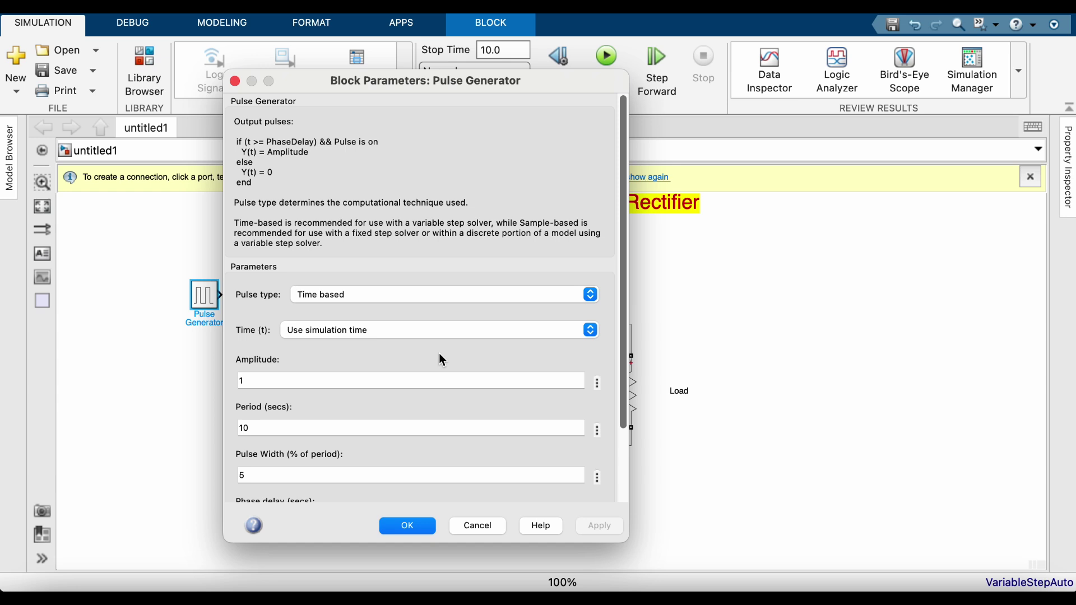
click(273, 430)
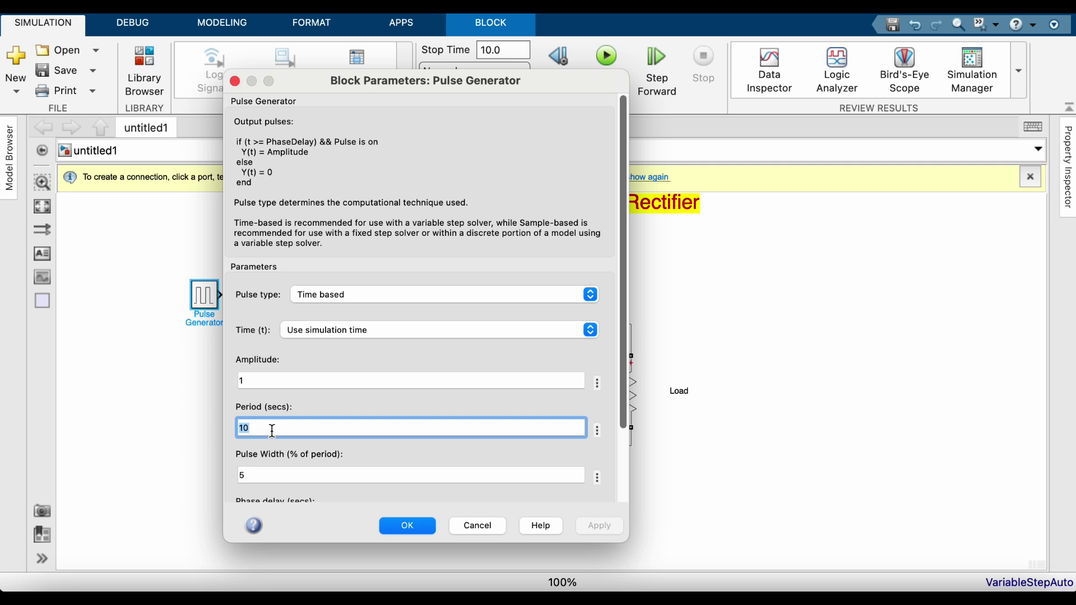
text(0.02)
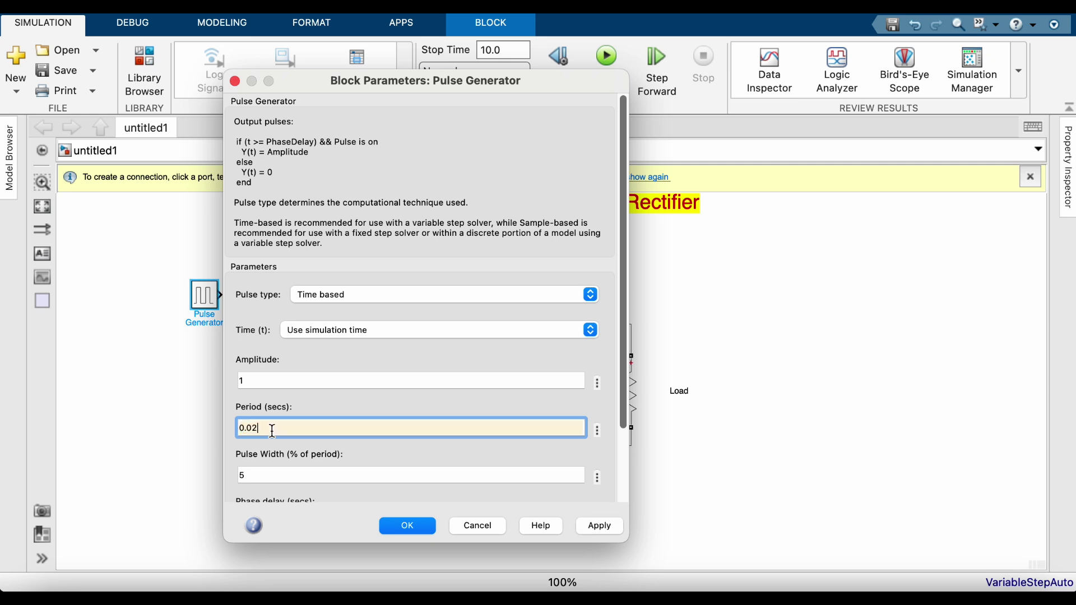
drag(269, 406, 288, 413)
click(342, 411)
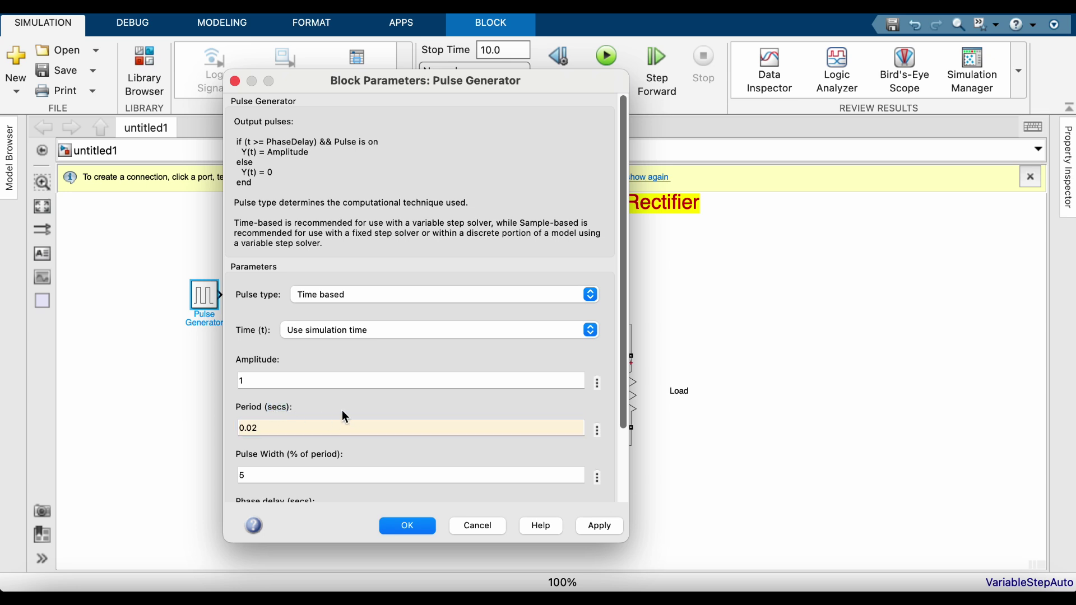
Set the Pulse Generator's phase delay to 0.01/6 seconds and apply the block parameters
scroll(336, 446, down, 3)
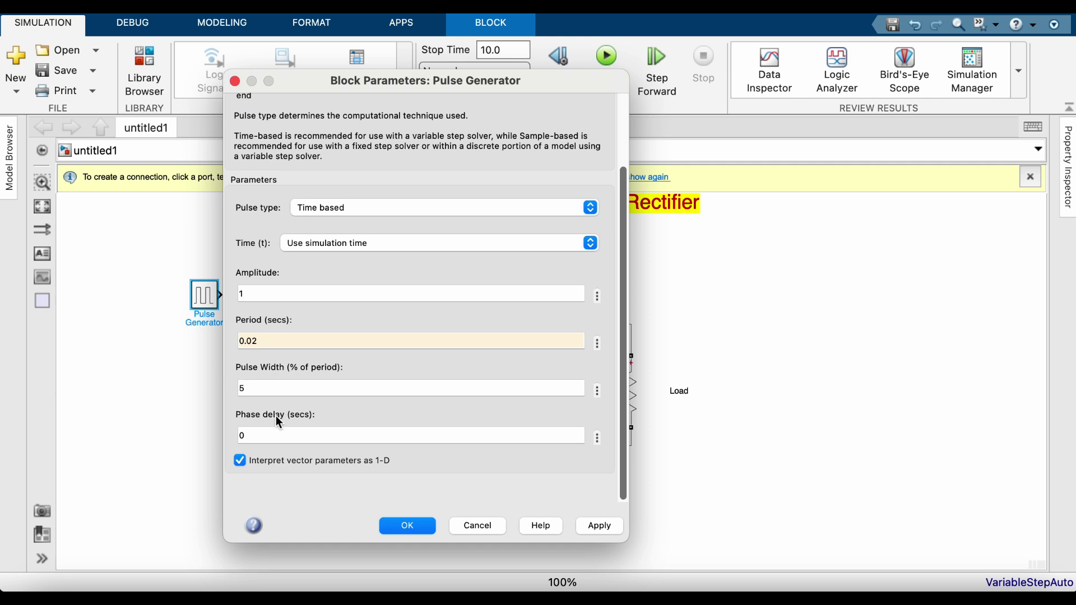
click(266, 432)
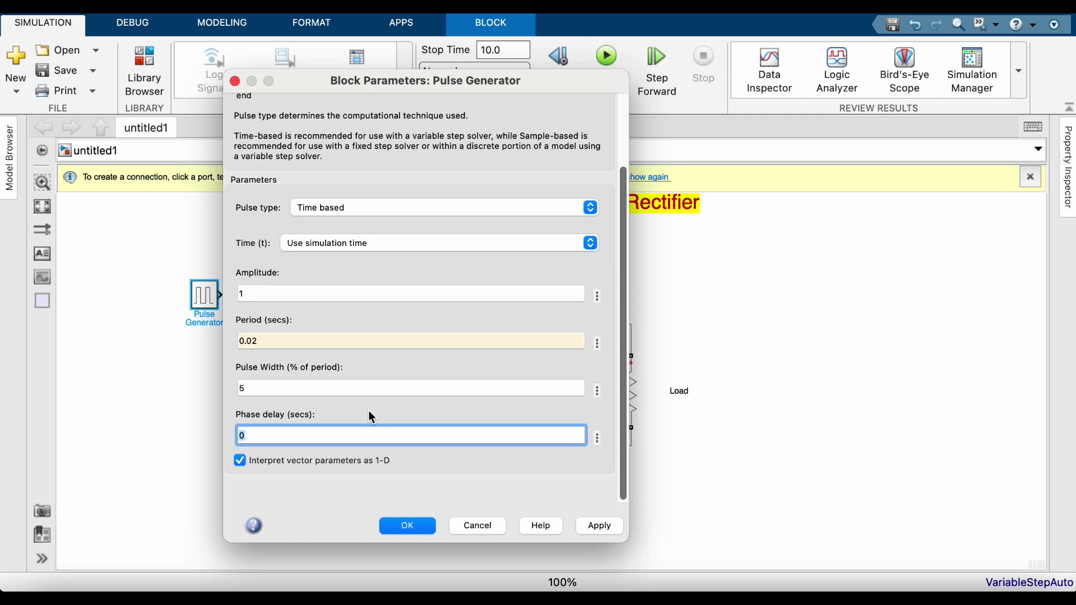
text(0.)
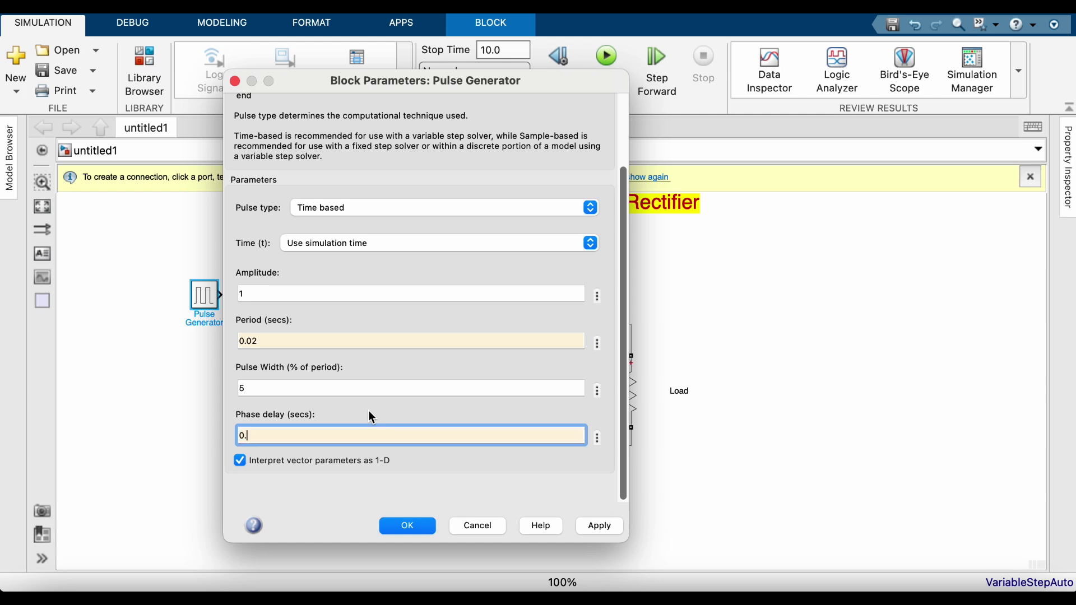
text(01/6)
click(363, 419)
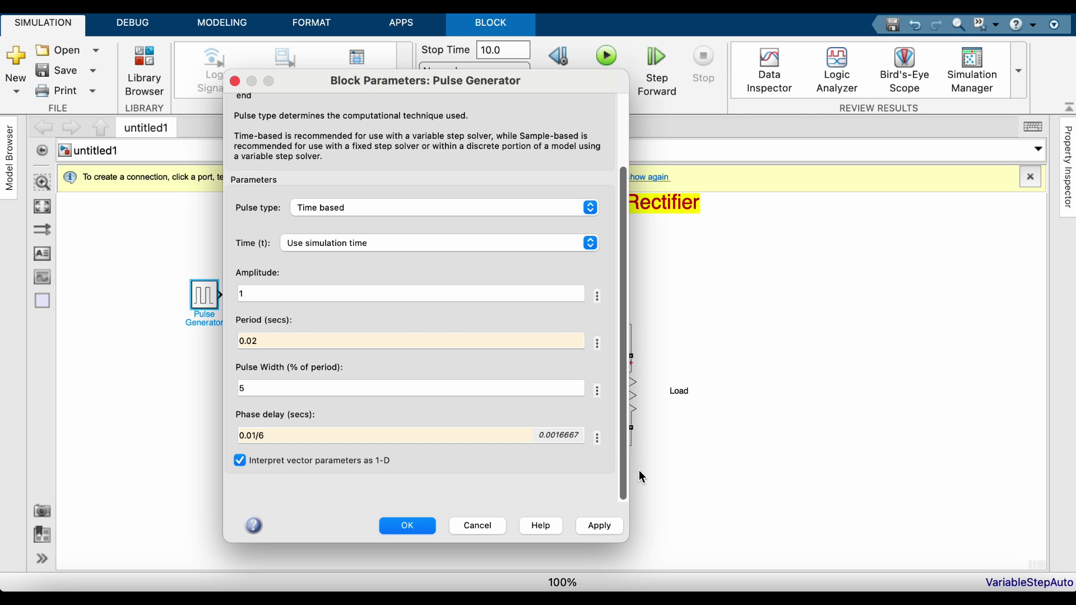
click(598, 528)
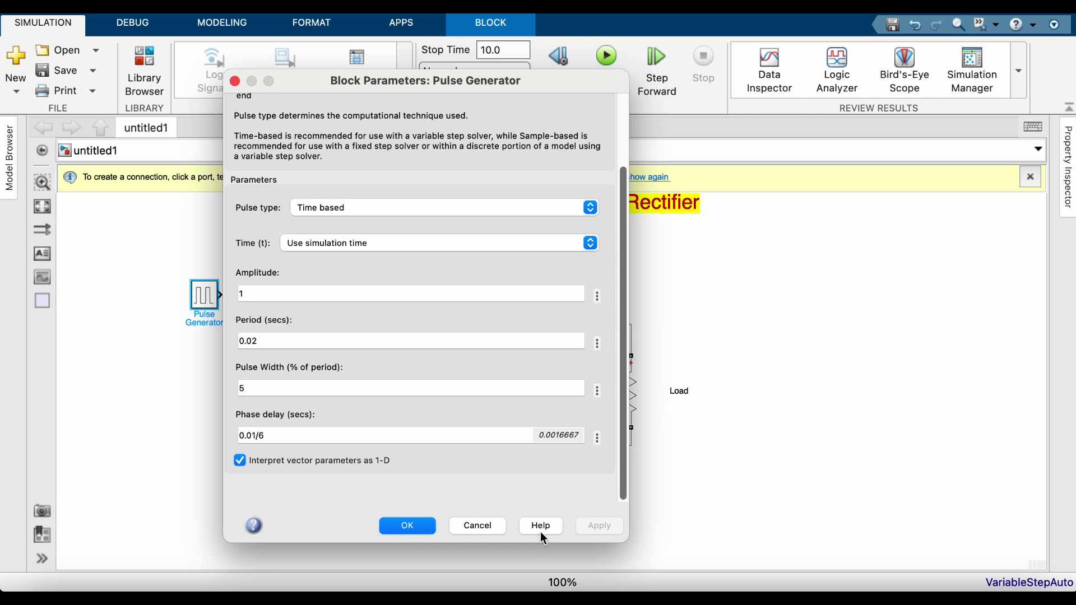
click(418, 527)
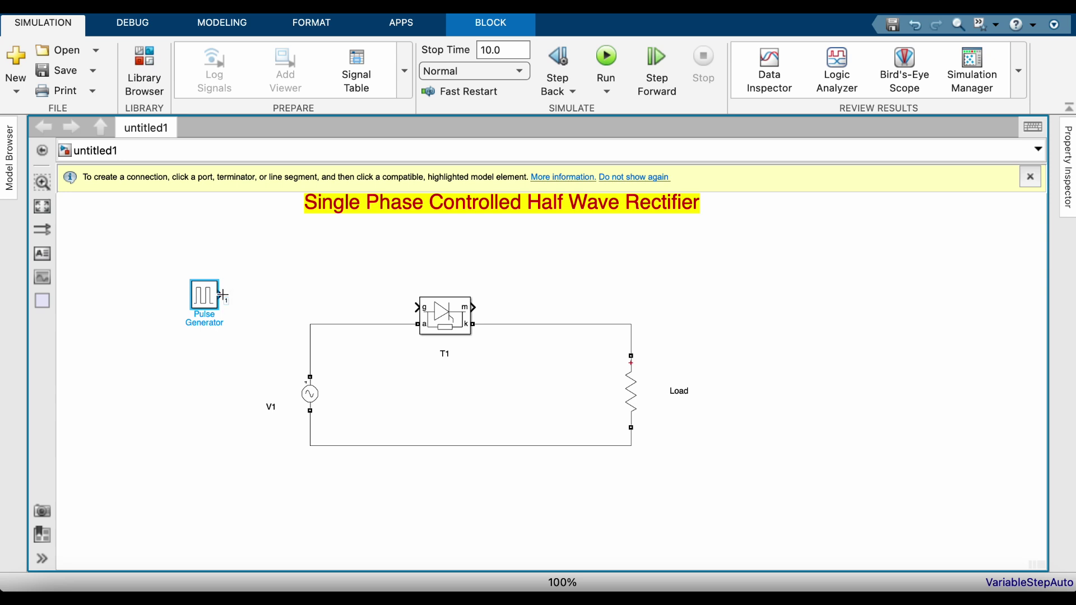
Connect the Pulse Generator output to the thyristor's gate input g and align the block so the signal line runs straight
drag(222, 295, 415, 307)
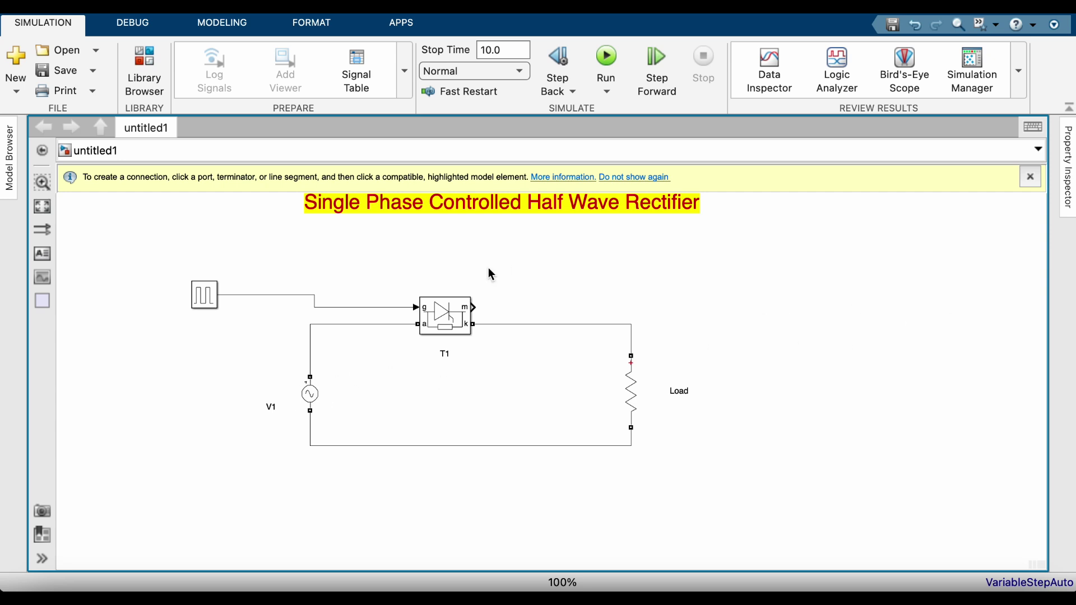
drag(197, 302, 231, 301)
click(332, 267)
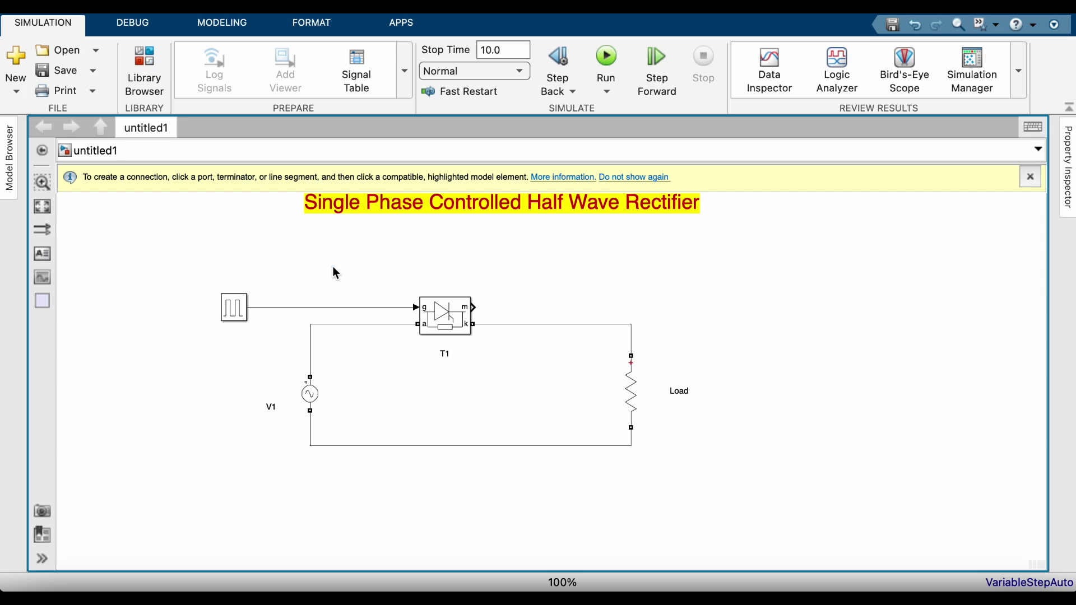
Insert a Multimeter block in the empty area above and to the right of the load
double_click(788, 274)
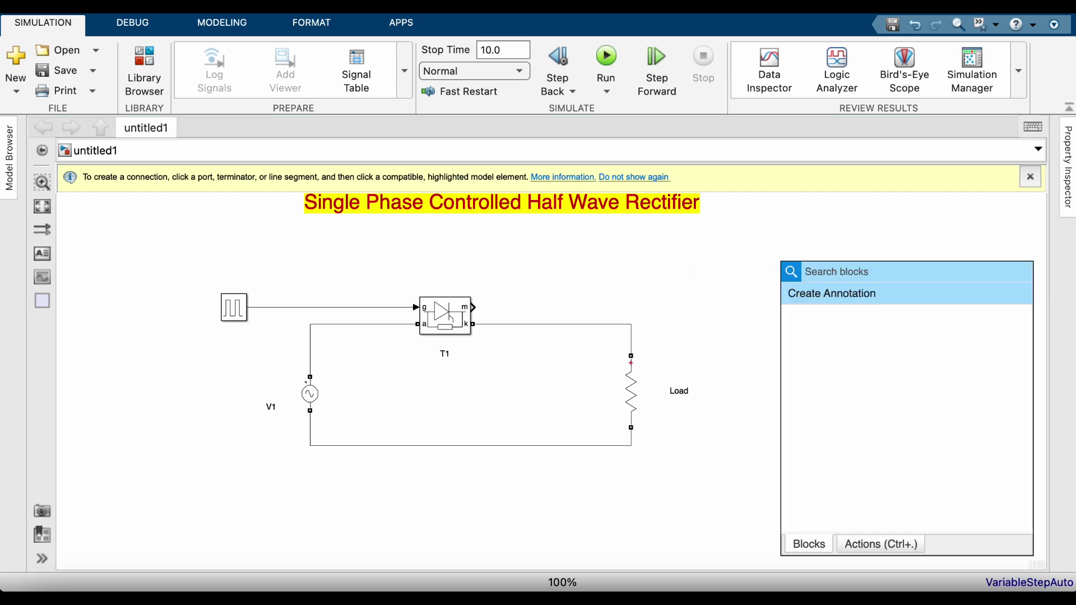
text(mul)
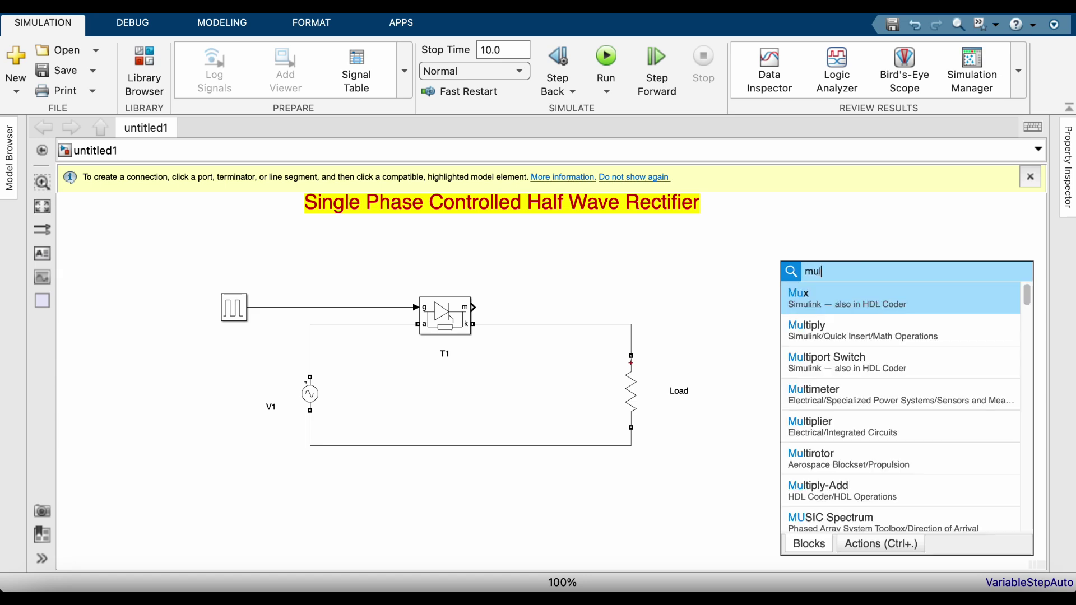
text(timeter)
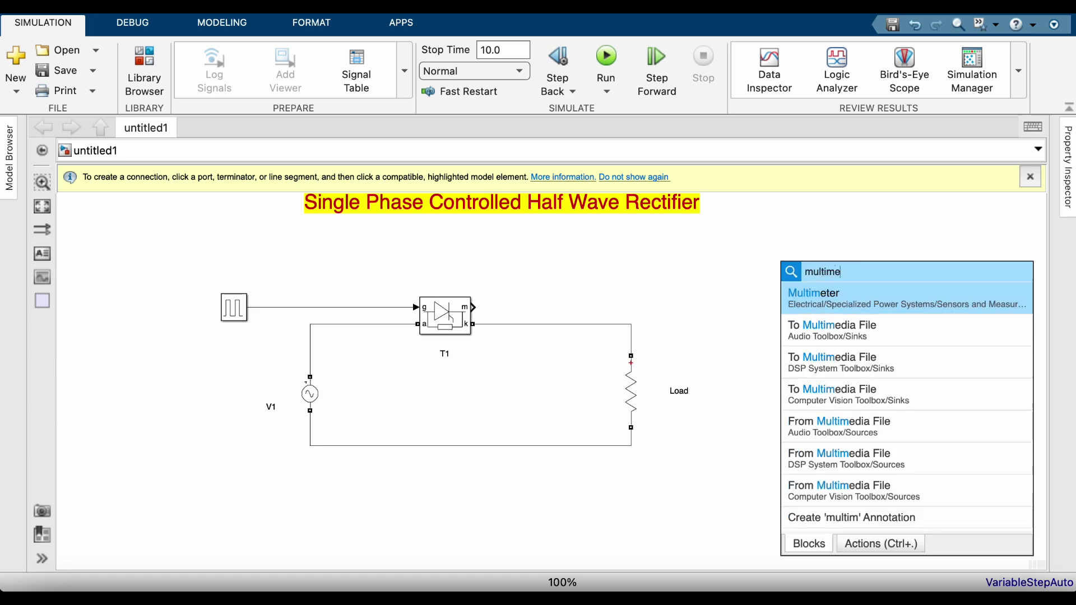
click(892, 303)
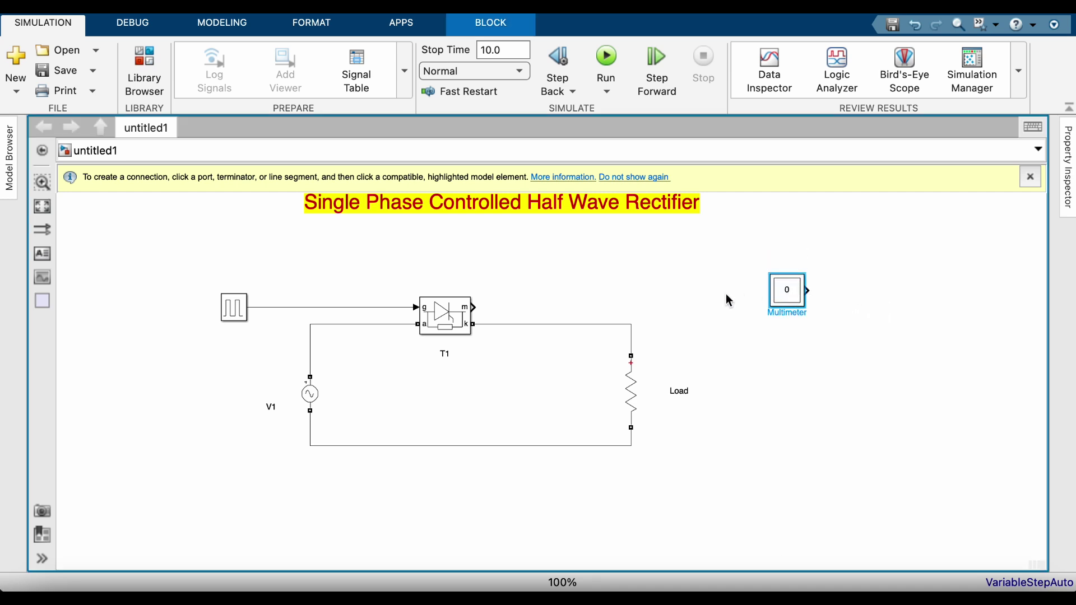
click(723, 294)
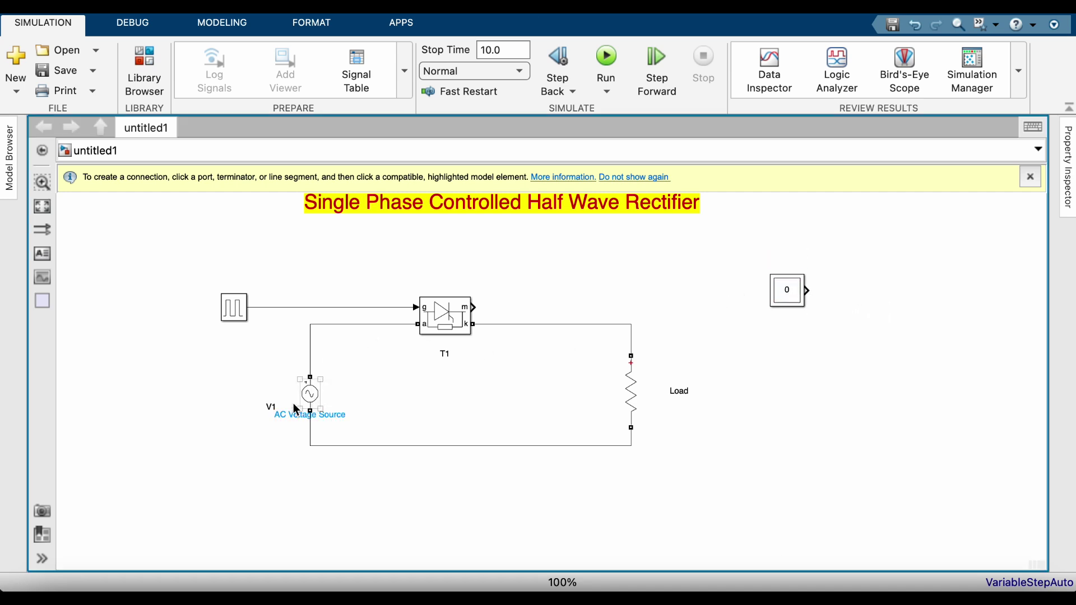
Set the AC voltage source's frequency to 50 Hz
click(313, 397)
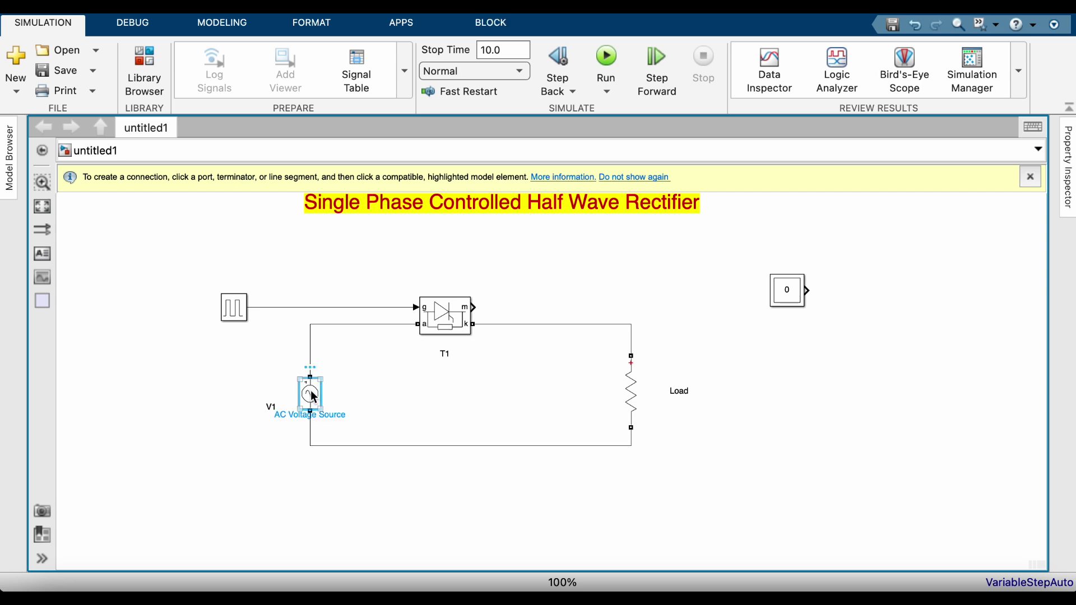
double_click(313, 397)
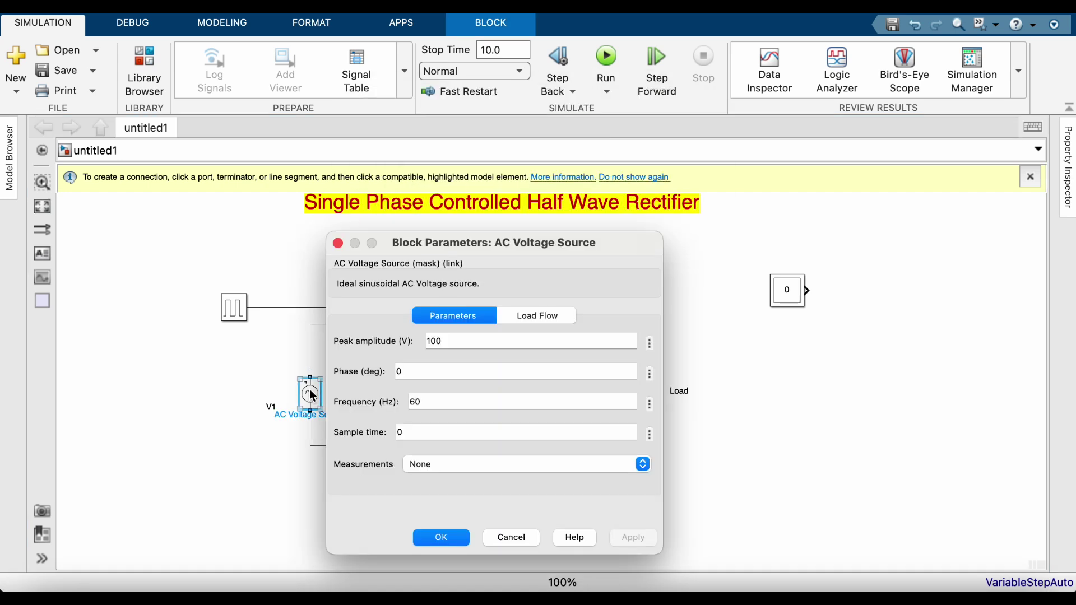
double_click(457, 340)
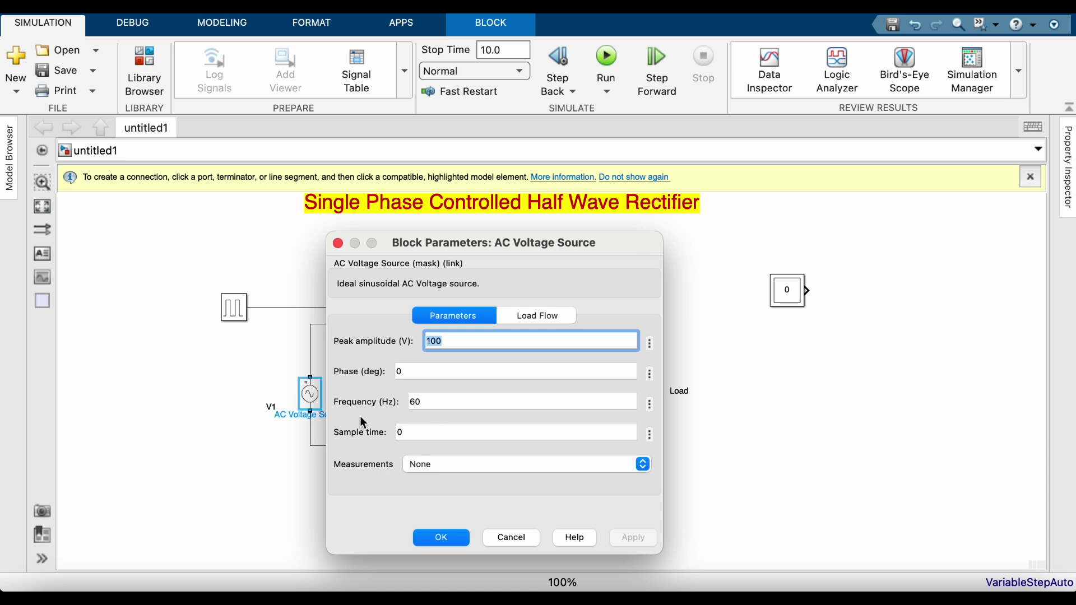
double_click(445, 401)
text(50)
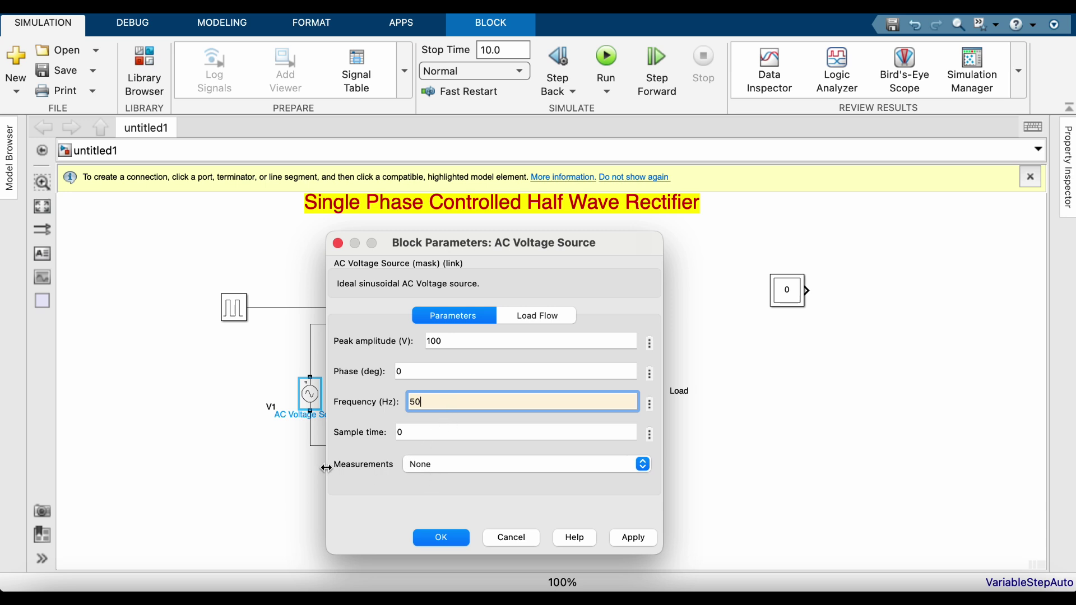
Set the AC voltage source's measurements to Voltage and apply the block parameters
drag(332, 472, 397, 474)
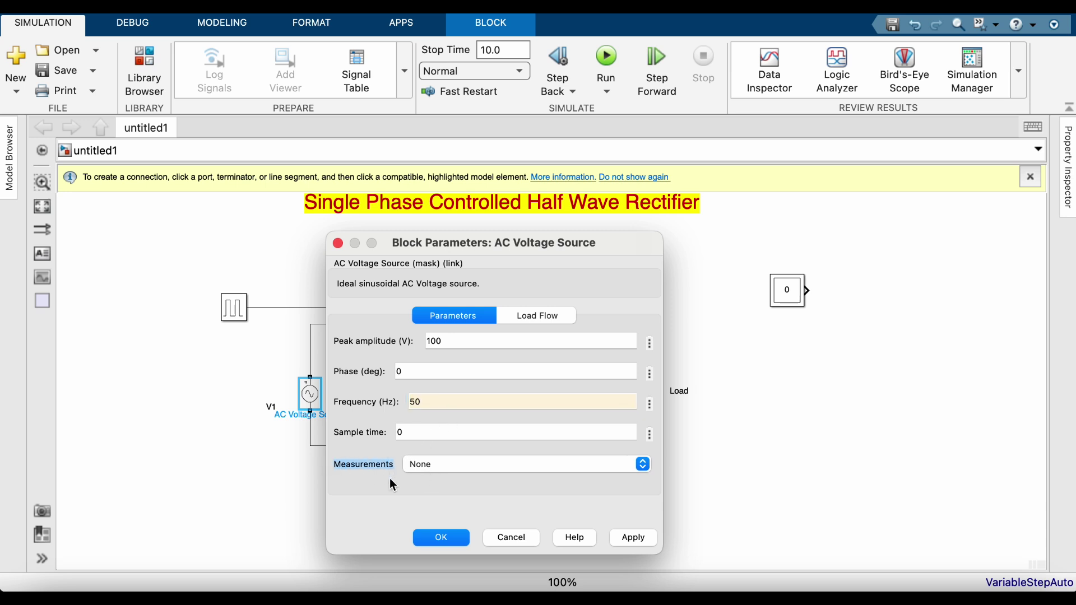
click(390, 479)
click(462, 465)
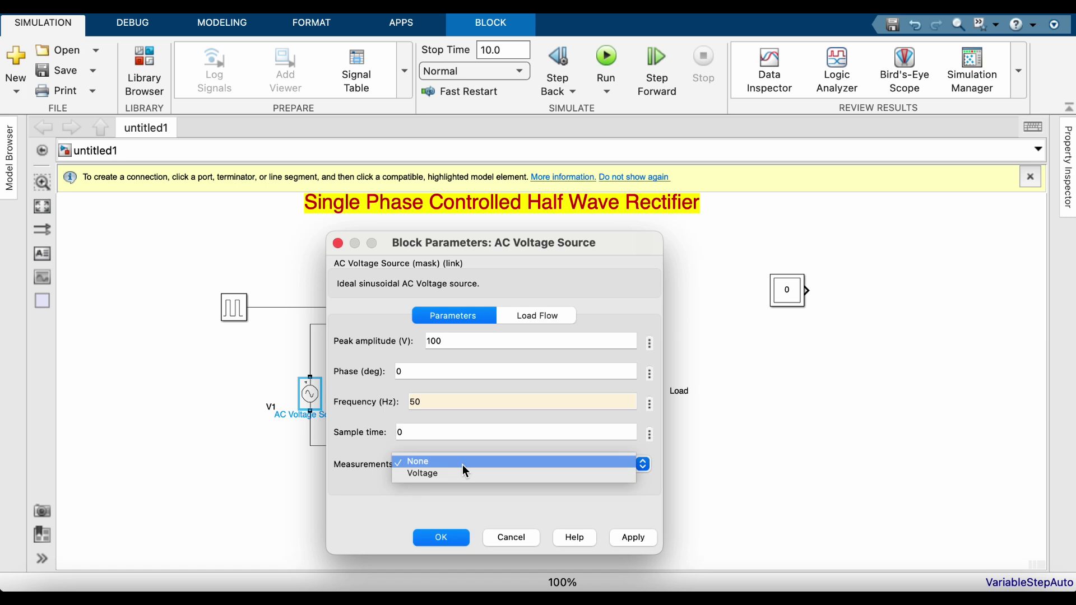
click(432, 482)
click(436, 464)
click(417, 477)
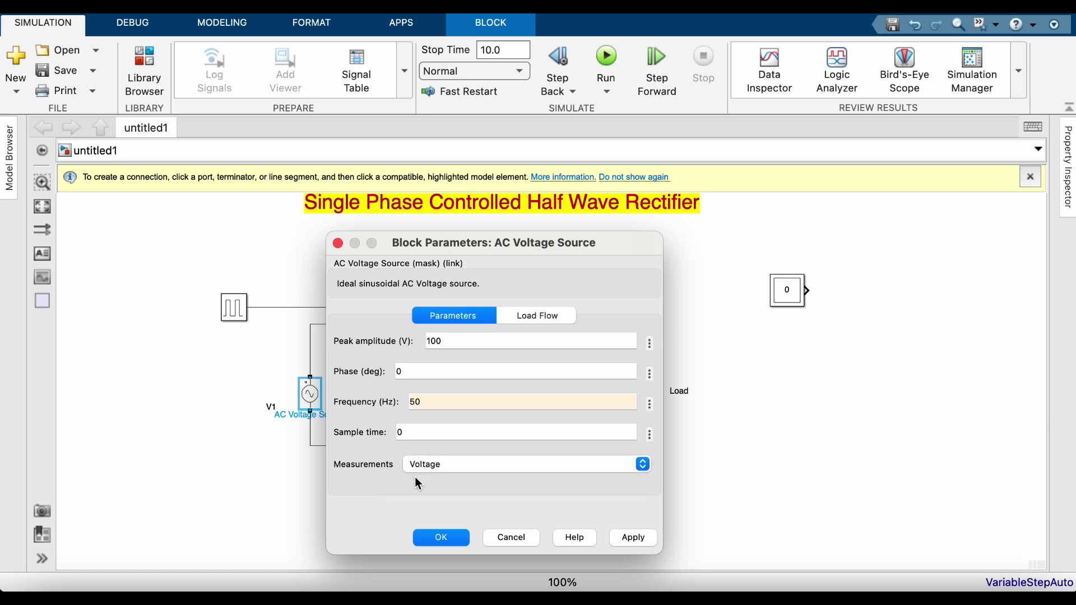
click(634, 538)
click(442, 539)
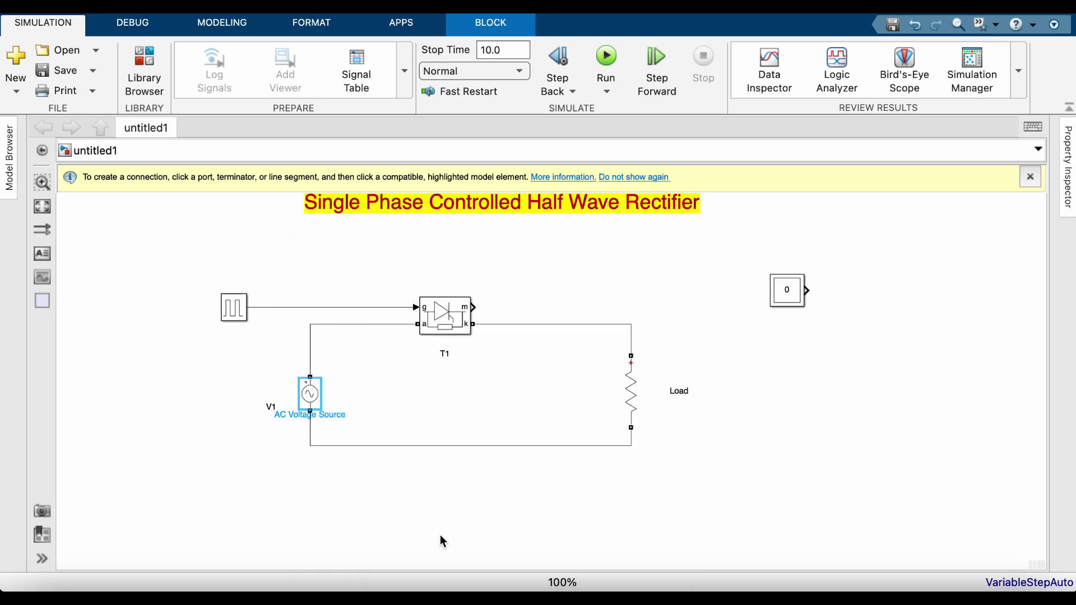
click(454, 507)
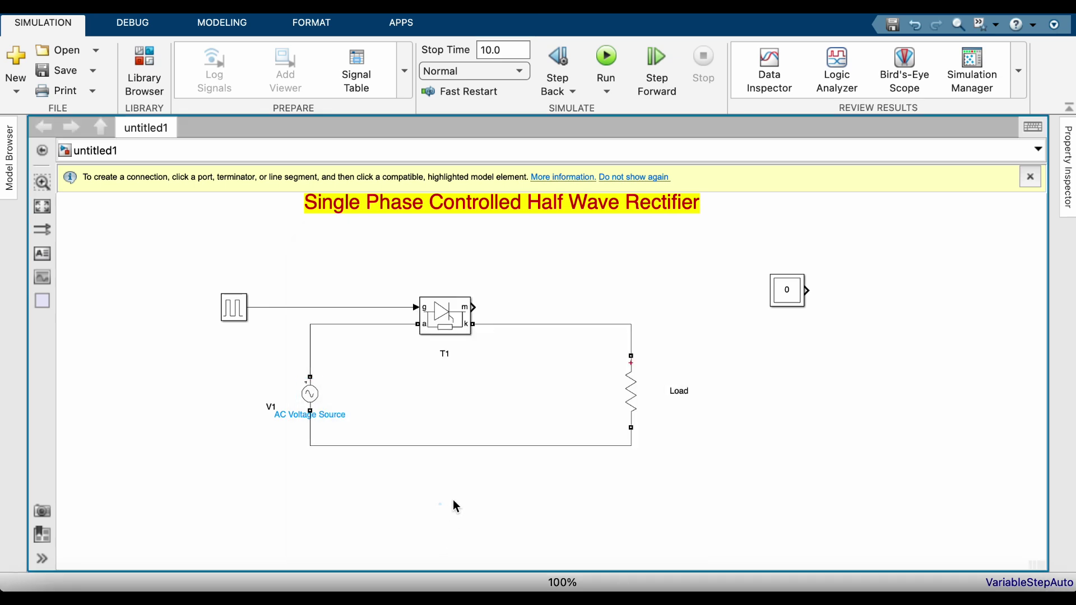
Try to open the Multimeter block's settings and close the connection hint above the canvas
double_click(787, 293)
click(439, 378)
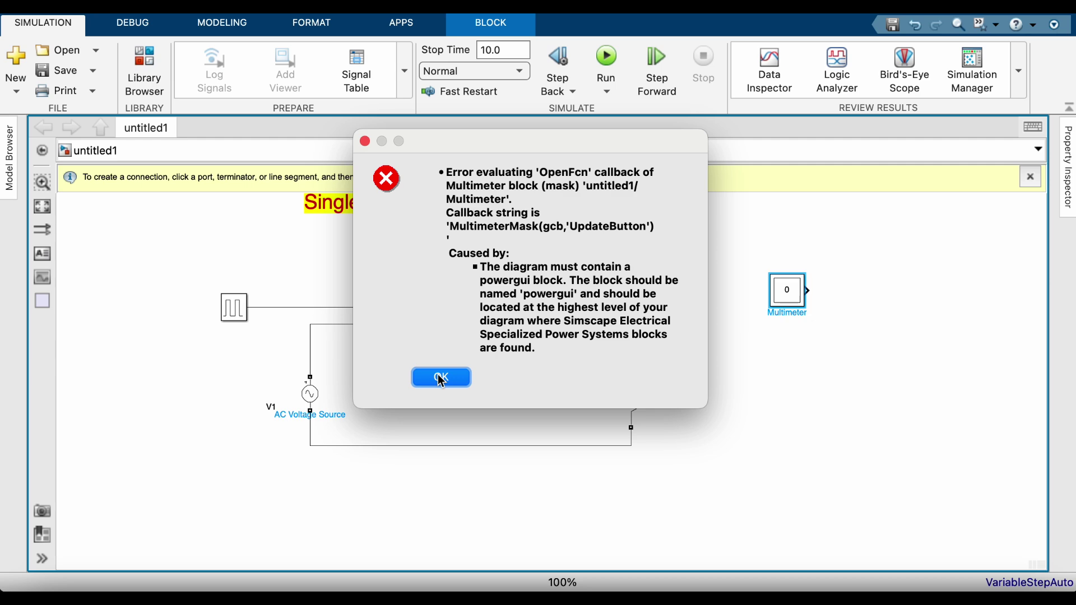
double_click(799, 296)
click(441, 377)
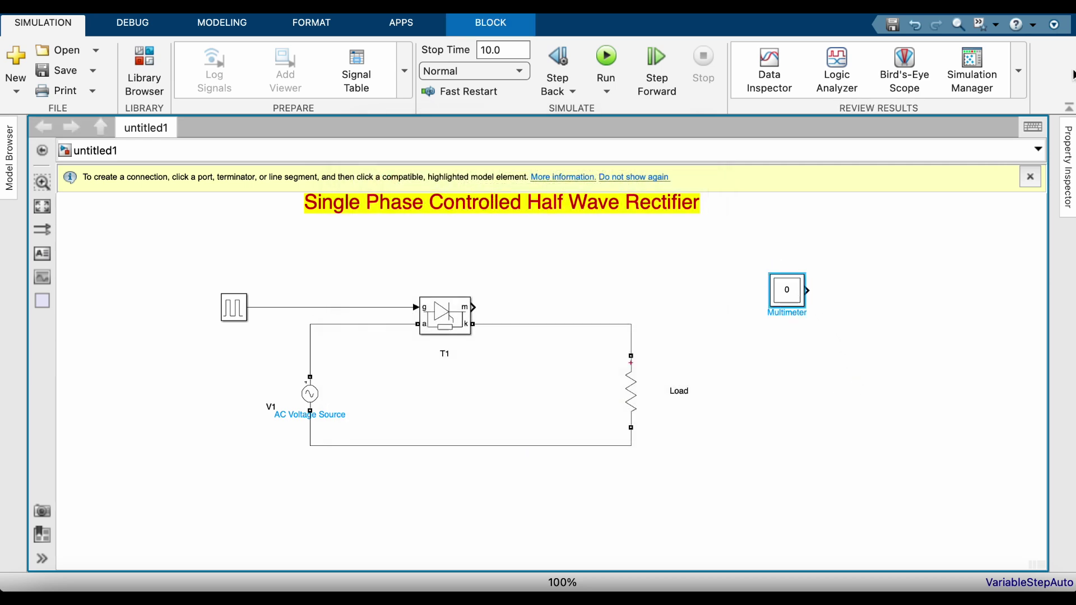
click(1030, 177)
click(724, 275)
double_click(786, 291)
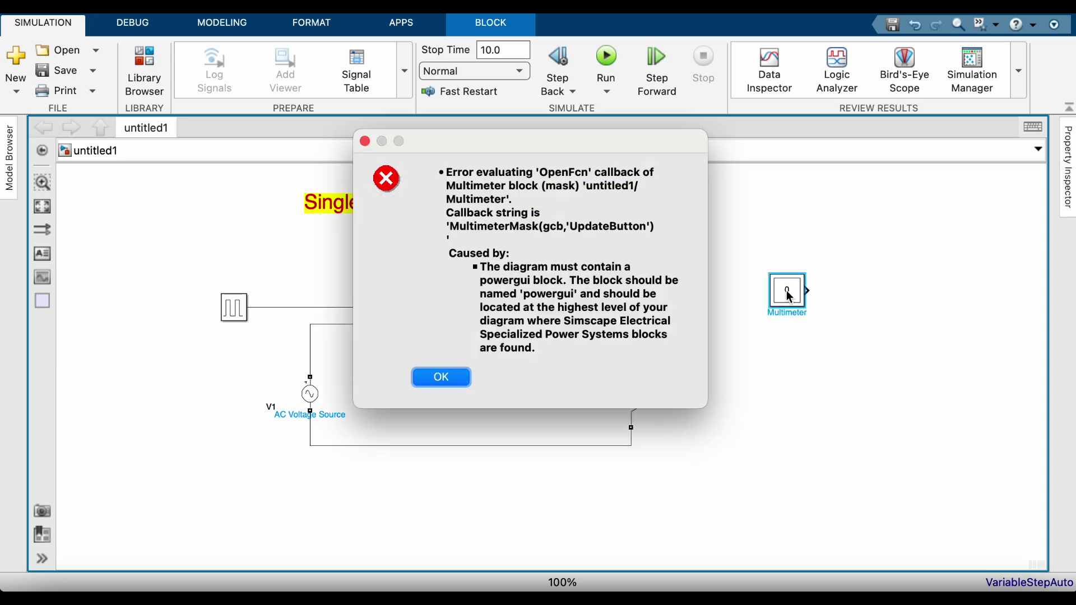
click(446, 377)
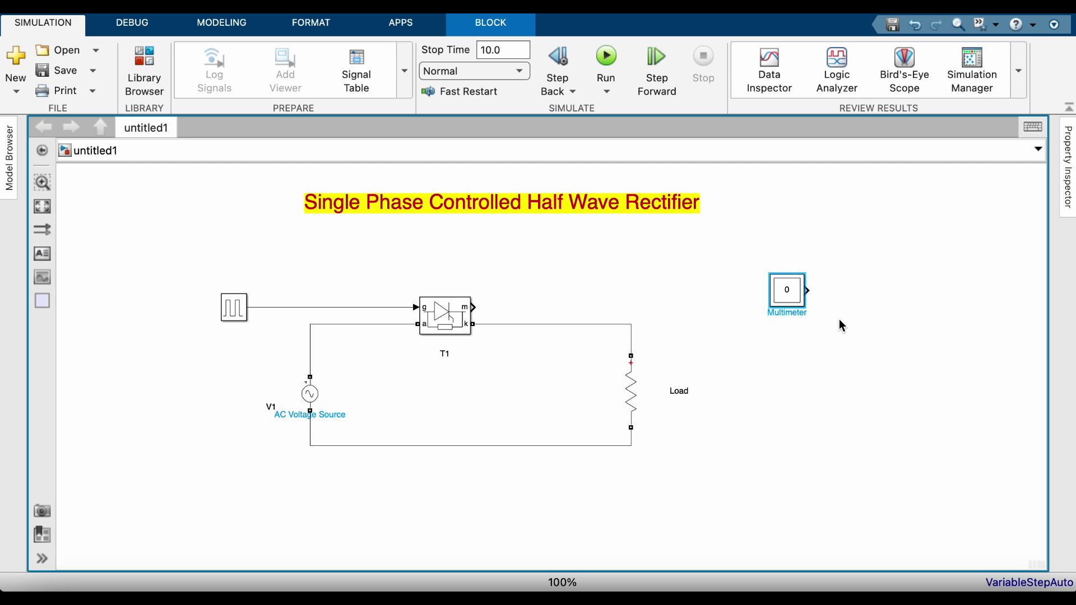
Insert a Demux block just to the right of the Multimeter and connect it to the Multimeter's output
click(783, 293)
double_click(779, 413)
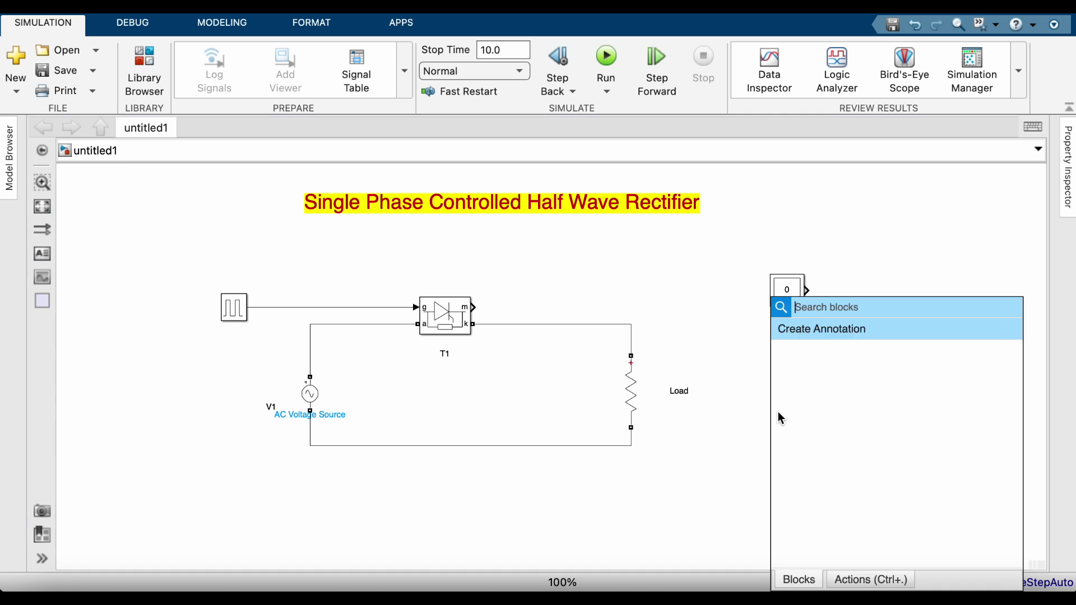
text(demu)
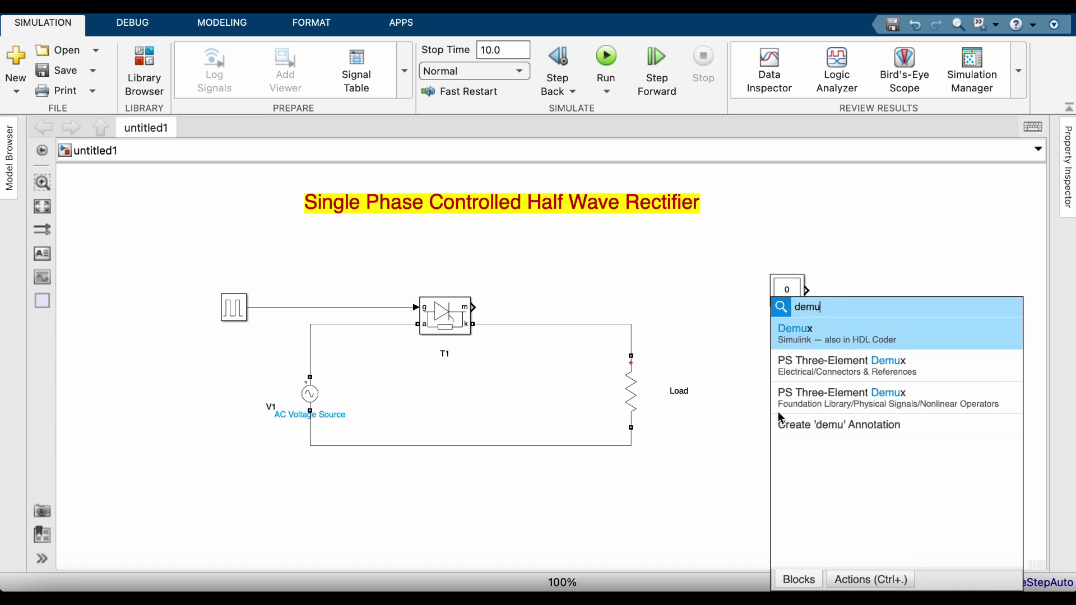
click(825, 338)
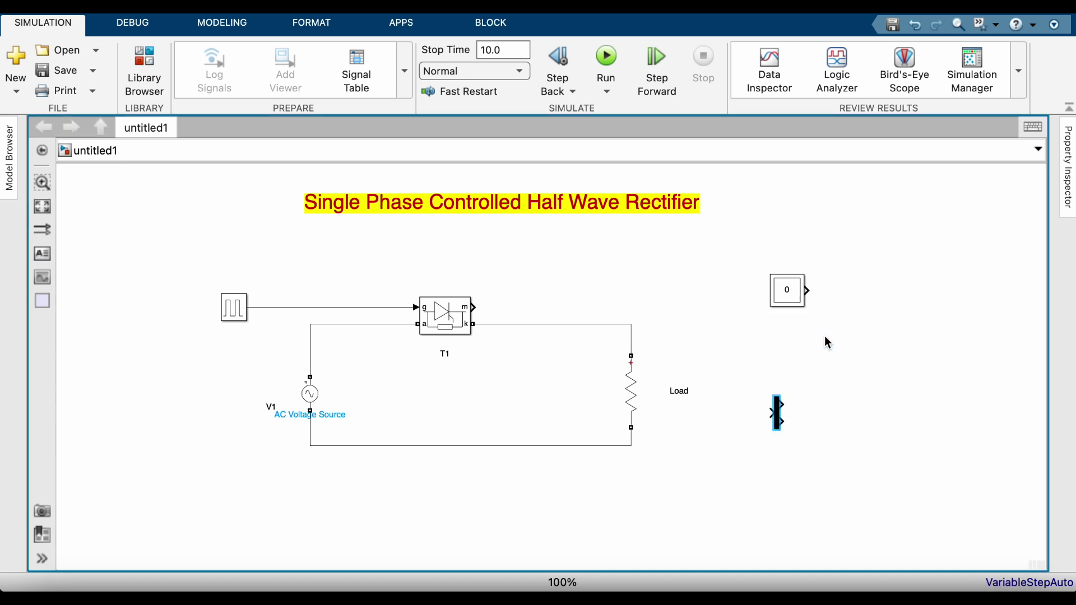
drag(779, 420, 845, 295)
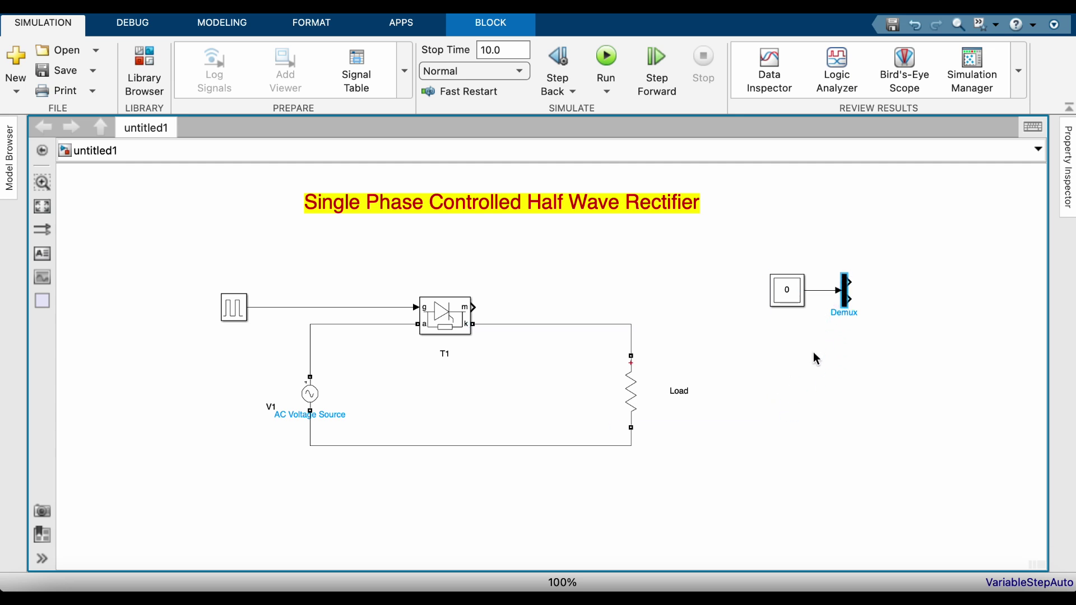
Insert a Simulink Display block to the right of the Demux, slightly above it
click(845, 348)
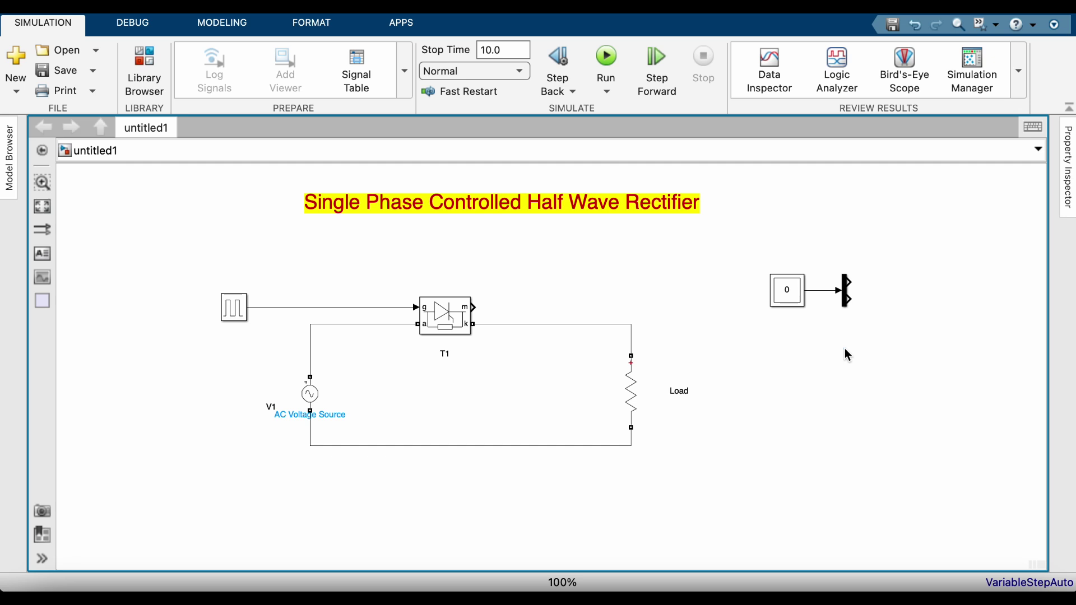
double_click(846, 348)
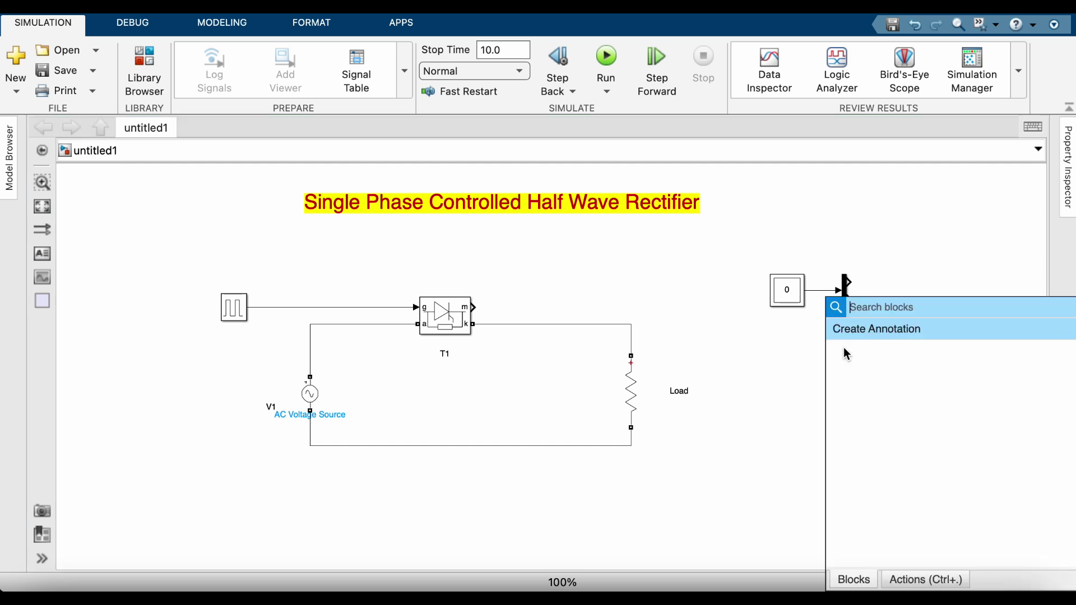
text(displ)
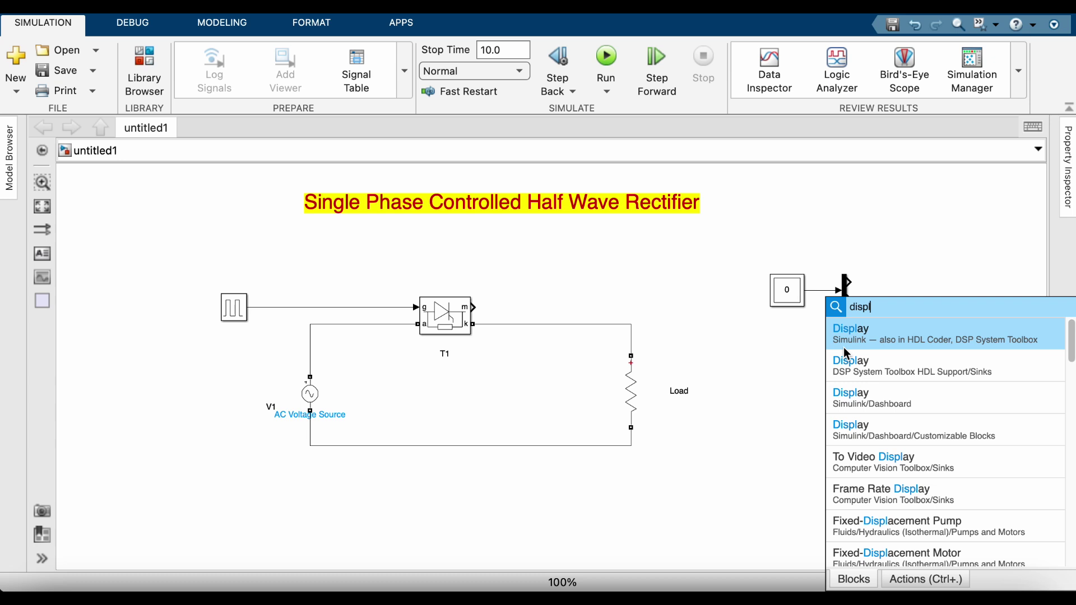
click(844, 346)
drag(841, 352, 960, 268)
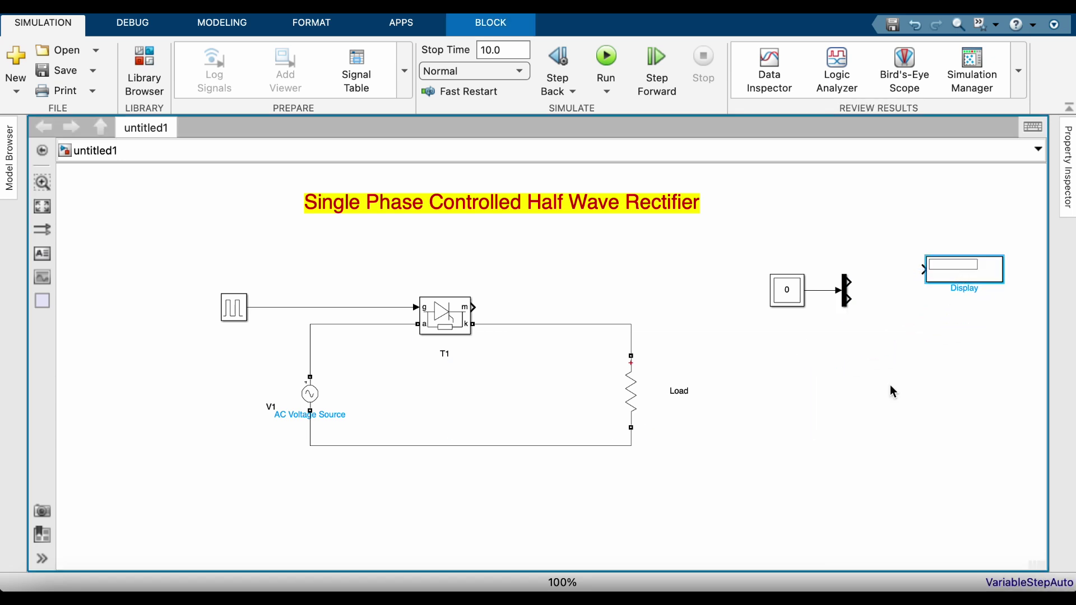
Insert a Simulink/Sinks Scope block below the Display
double_click(856, 419)
text(sccop)
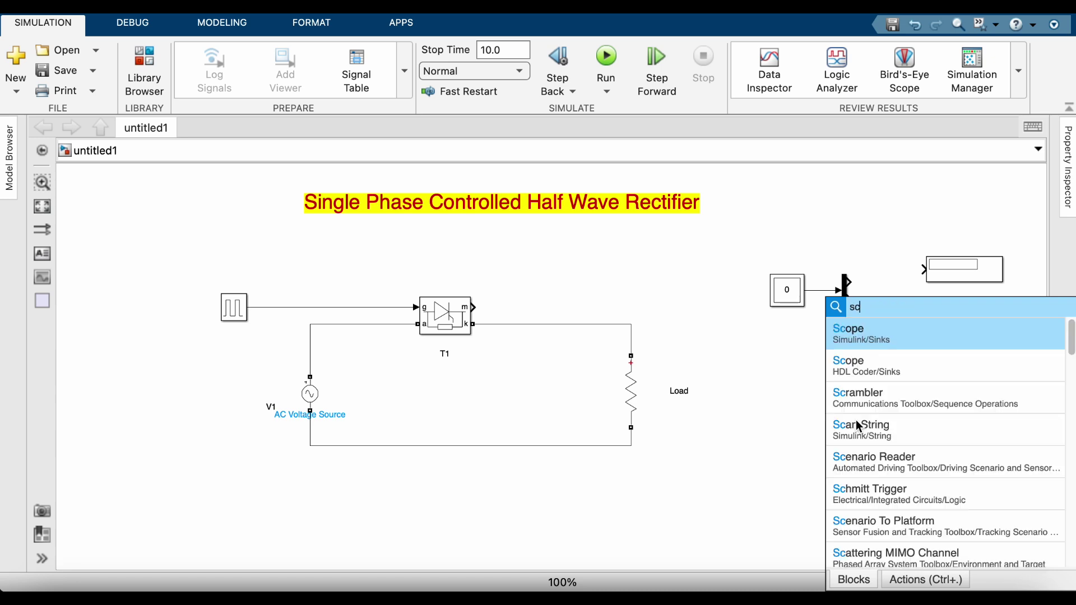
key(BackSpace)
key(BackSpace)
key(BackSpace)
text(ope)
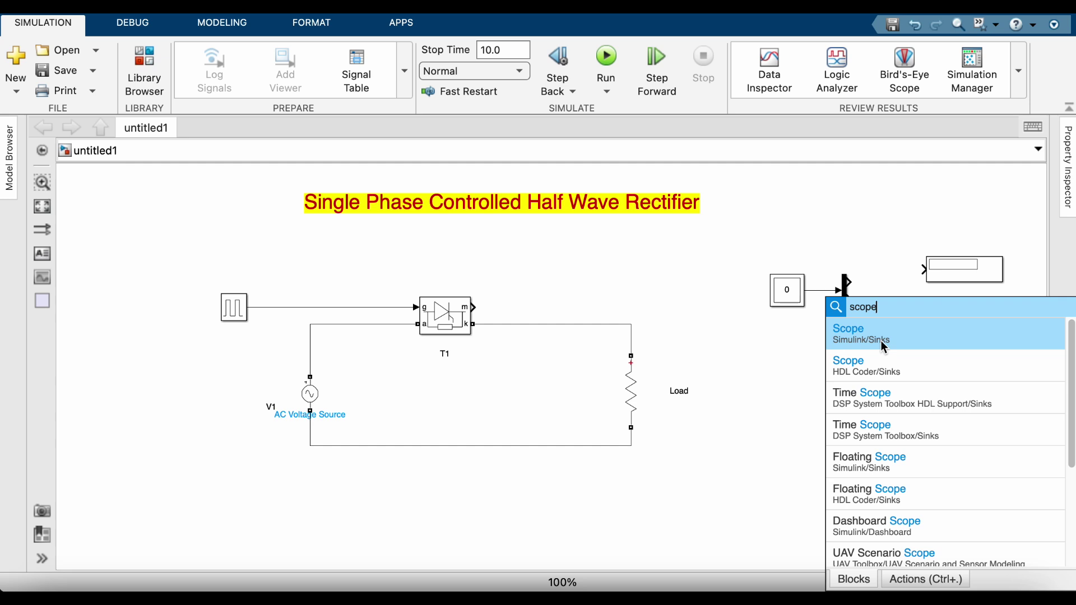
click(880, 337)
drag(859, 425, 969, 396)
click(906, 483)
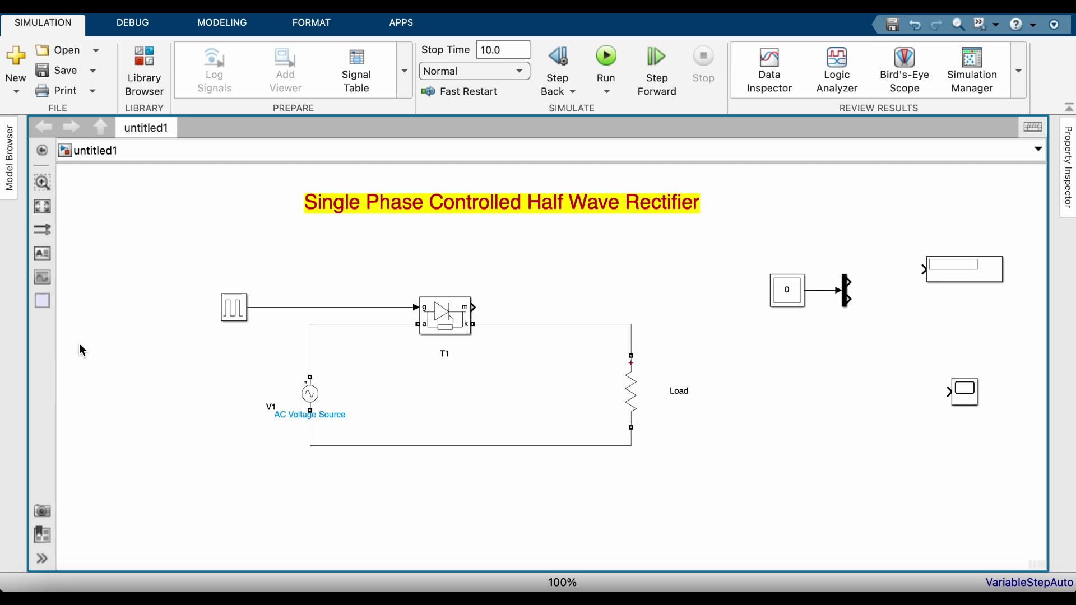
Move the whole rectifier circuit with its labels up and to the left, away from the Multimeter
drag(730, 486, 175, 271)
drag(428, 319, 364, 299)
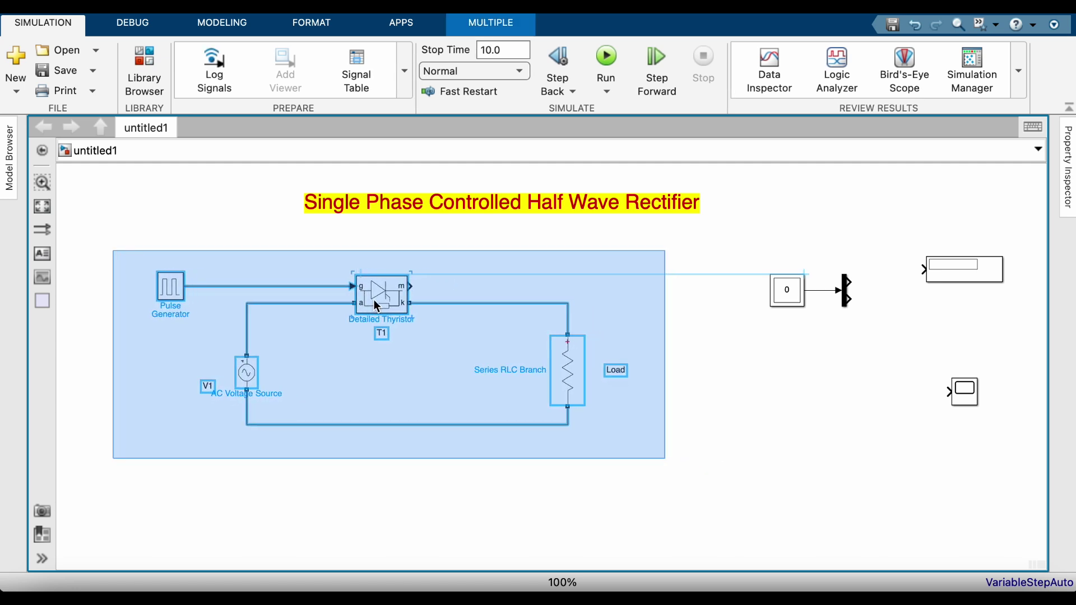
click(702, 374)
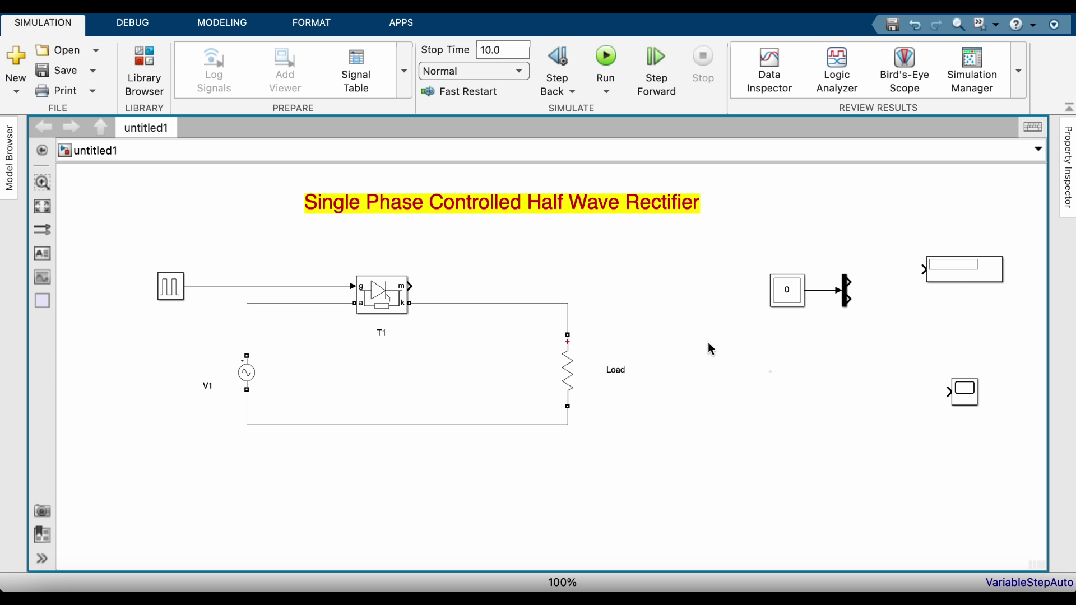
Review the Detailed Thyristor's block parameters, down to the snubber values and the measurement port option
click(401, 306)
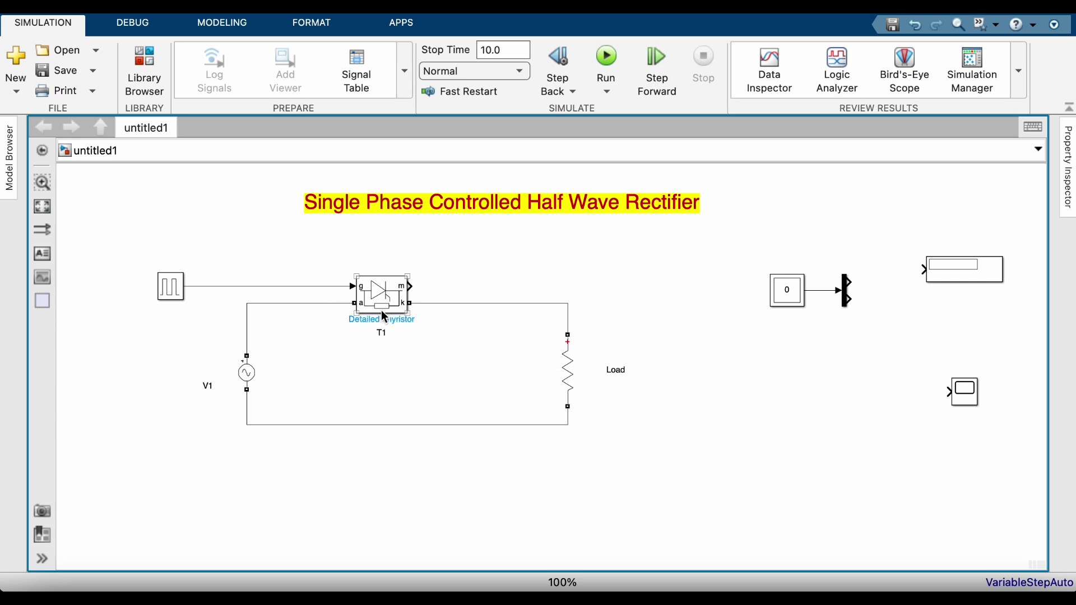
double_click(381, 305)
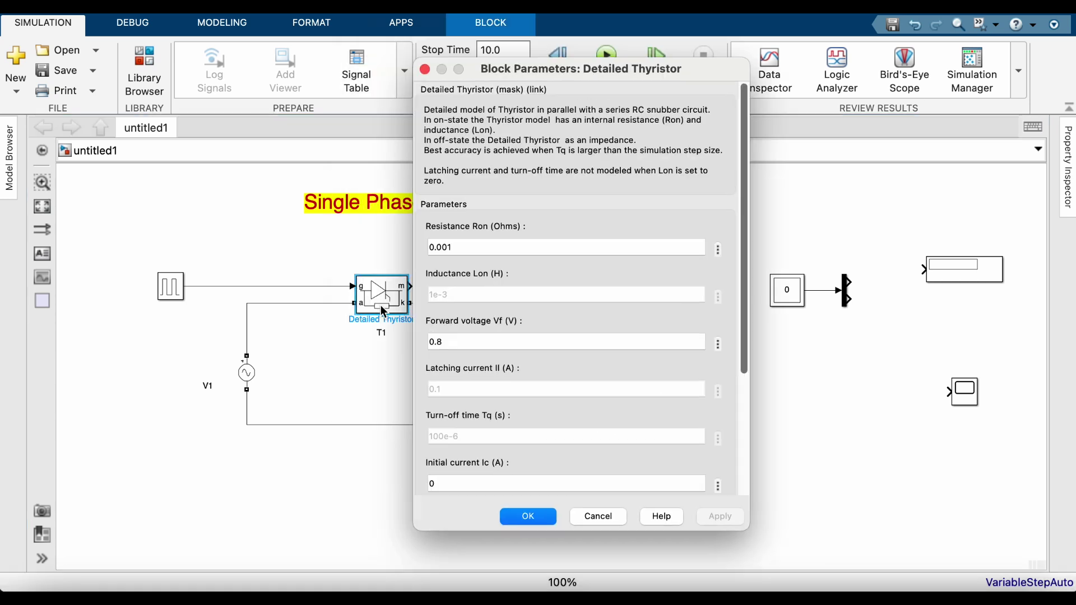
scroll(614, 436, down, 5)
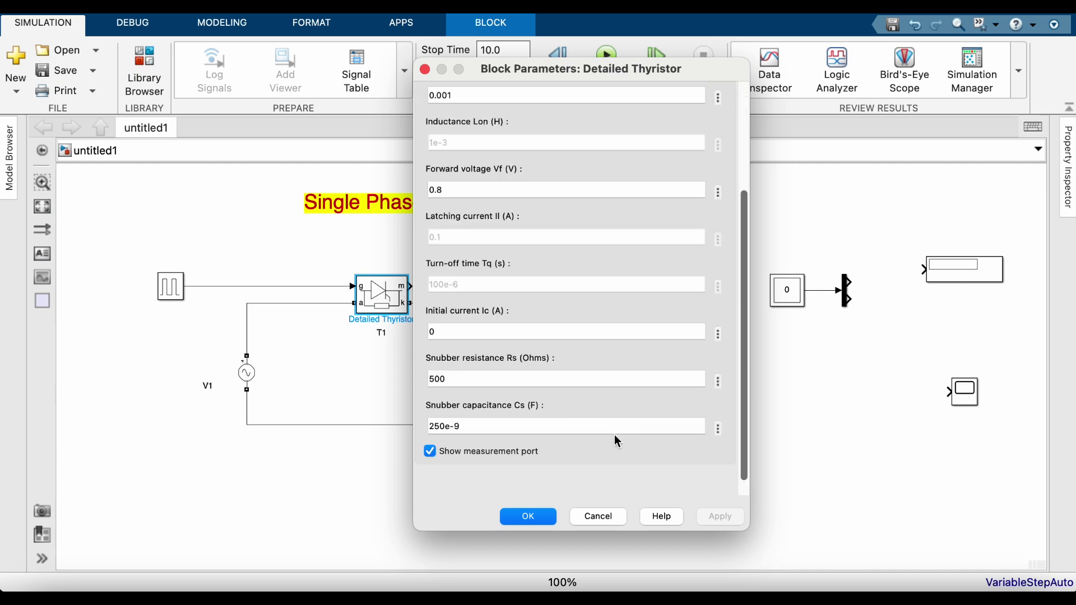
click(550, 514)
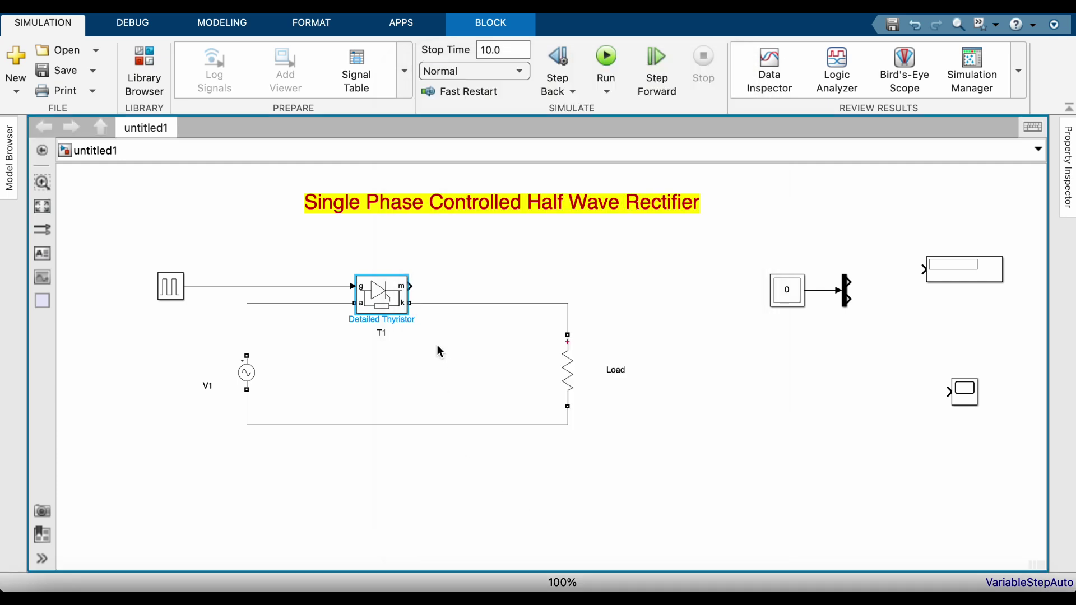
click(441, 351)
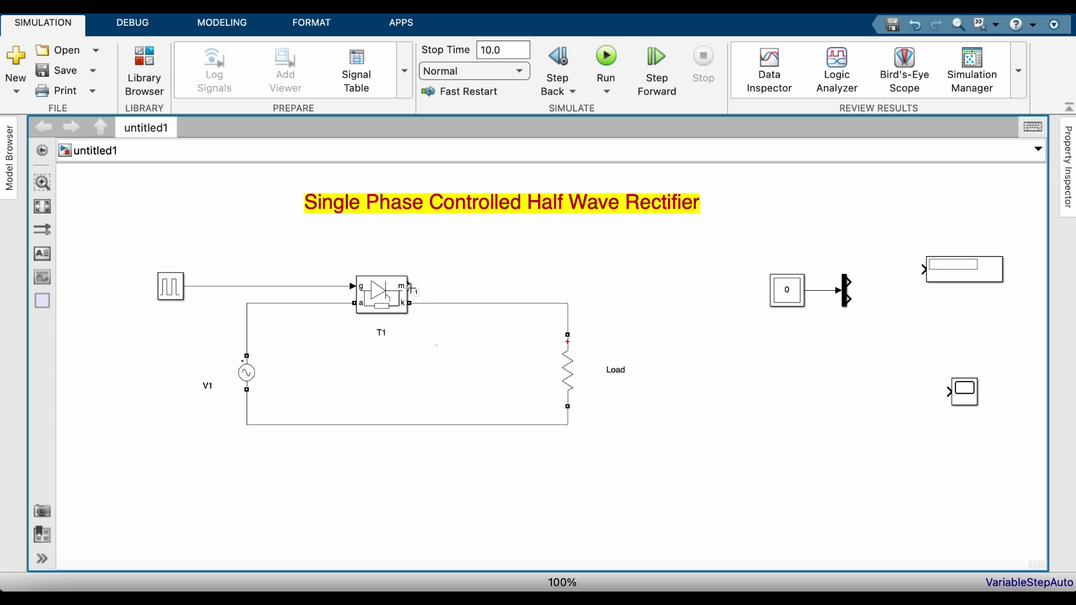
Place a copy of the Demux above the load and connect the thyristor's measurement output m to its input
click(845, 286)
drag(843, 284, 635, 255)
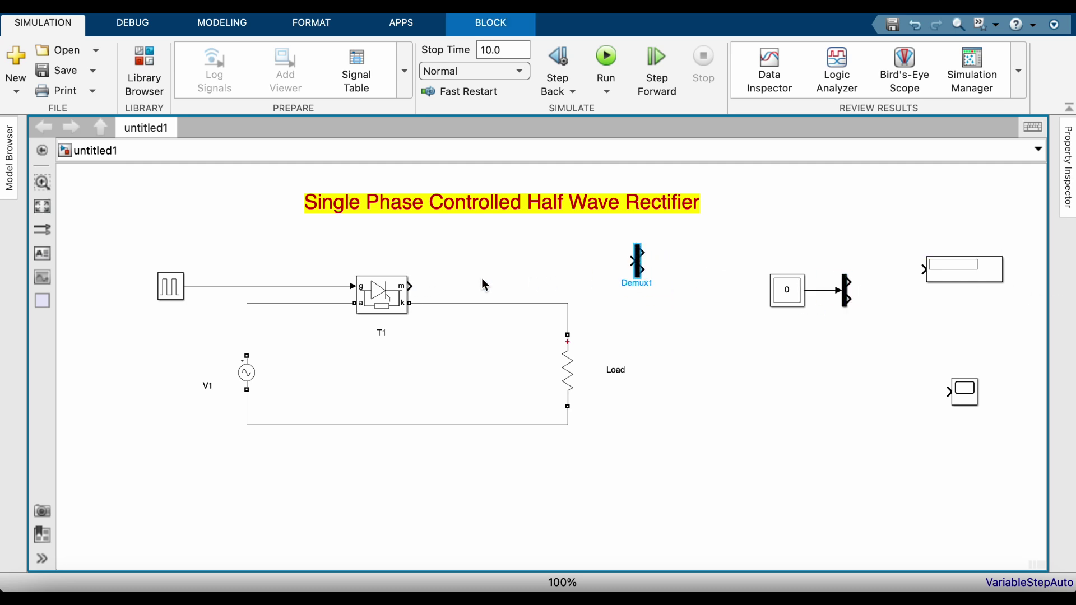
mouse_move(410, 296)
mouse_down()
mouse_move(426, 283)
mouse_move(667, 260)
mouse_move(630, 260)
mouse_up()
Place a copy of the Scope beside the new Demux and connect the Demux's upper output to it
drag(975, 395, 733, 243)
click(638, 262)
mouse_move(642, 253)
mouse_down()
mouse_move(713, 242)
mouse_move(736, 259)
mouse_up()
click(777, 241)
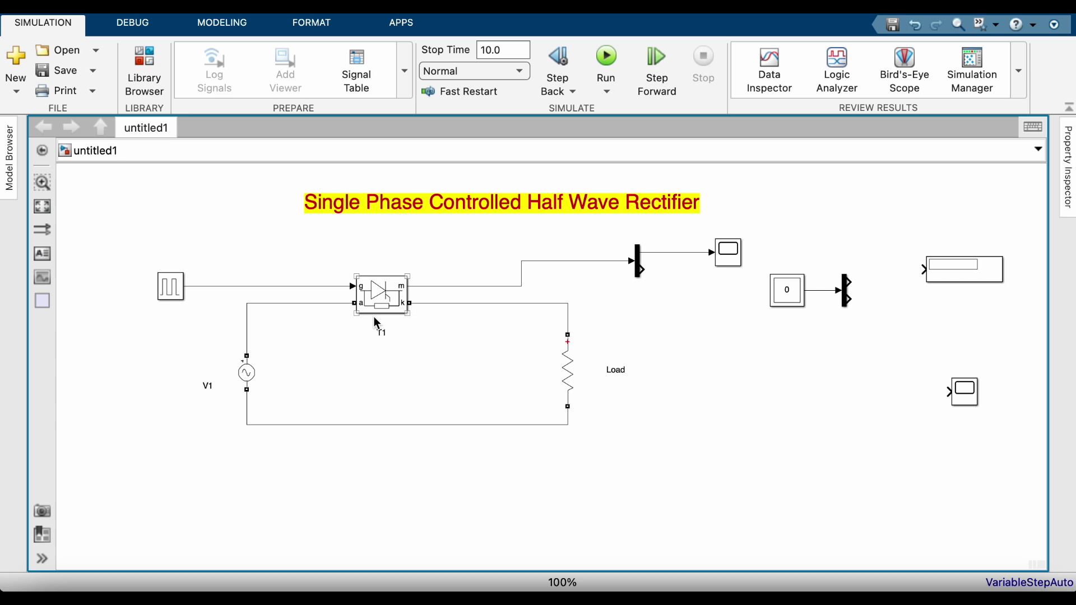
Set the load's Series RLC Branch measurements to Branch voltage and current and apply the parameters
double_click(568, 374)
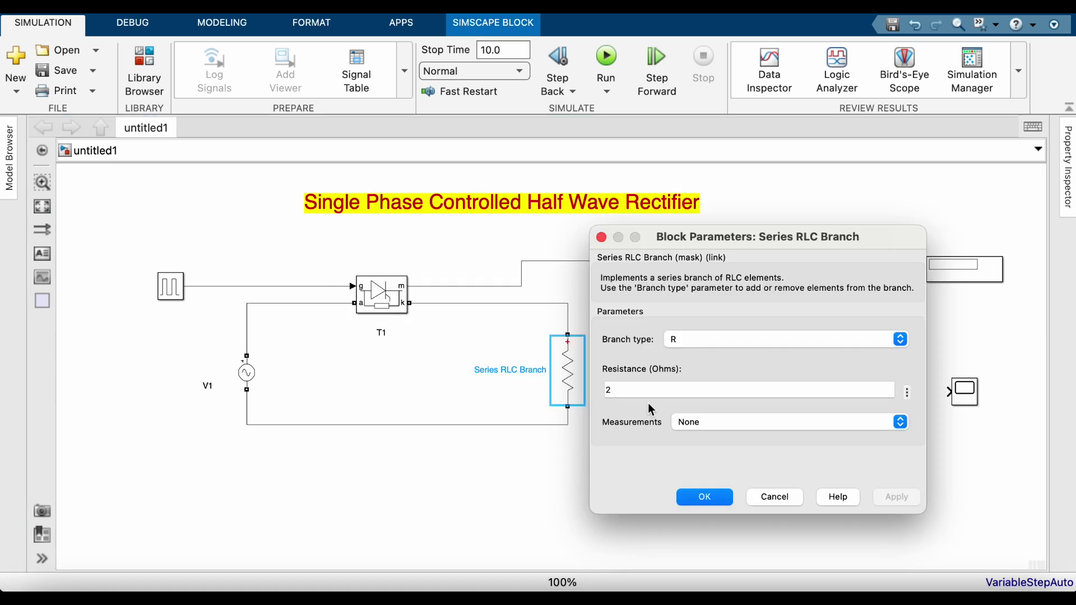
click(705, 496)
click(648, 493)
double_click(567, 372)
click(754, 424)
click(741, 453)
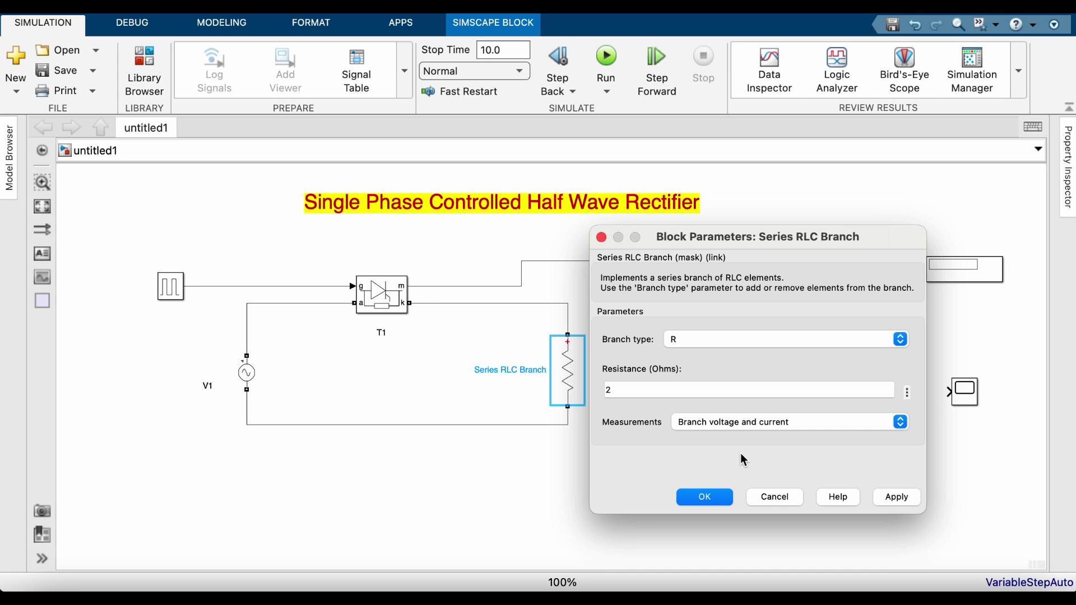
click(918, 496)
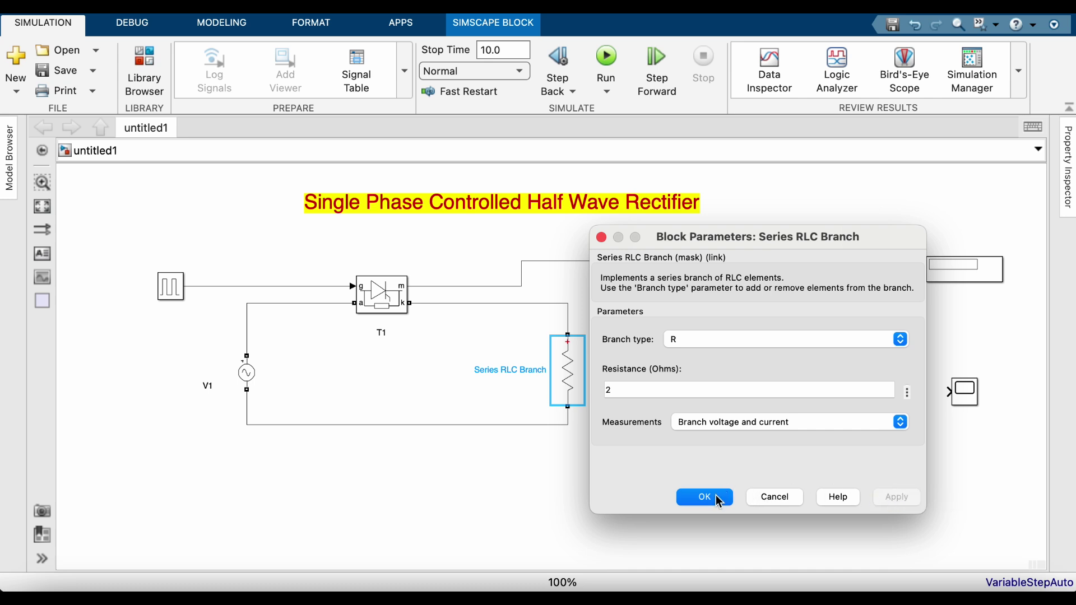
click(707, 497)
click(502, 409)
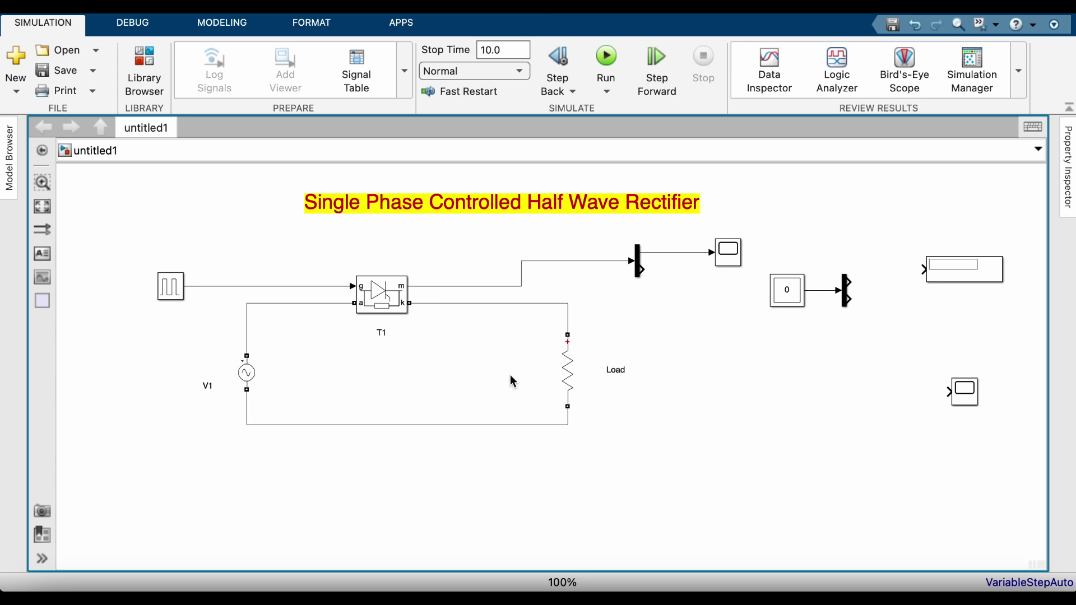
Try again to open the Multimeter block's settings
double_click(792, 291)
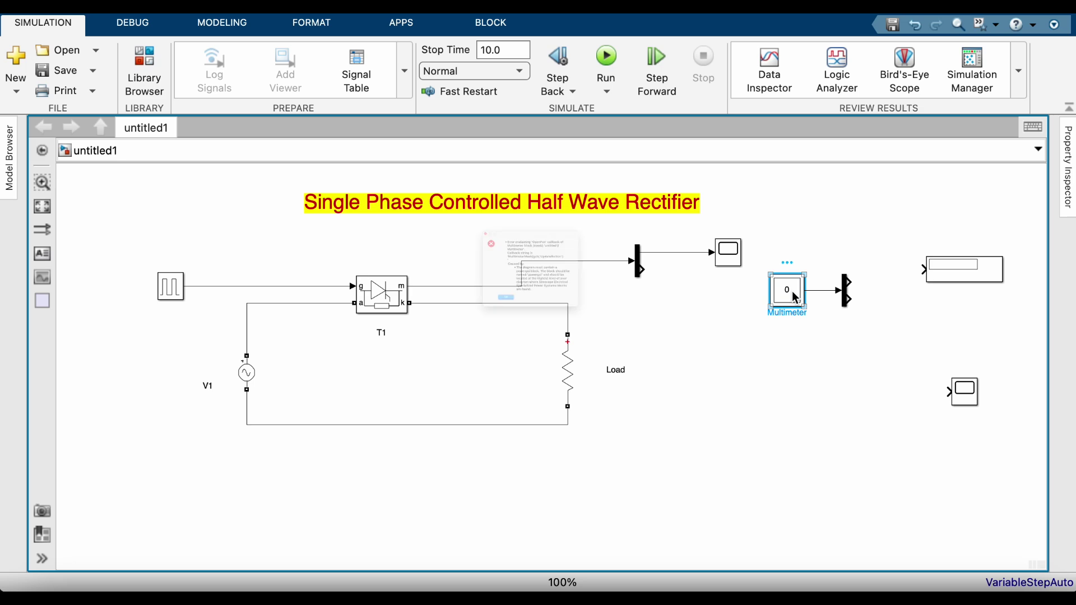
click(442, 383)
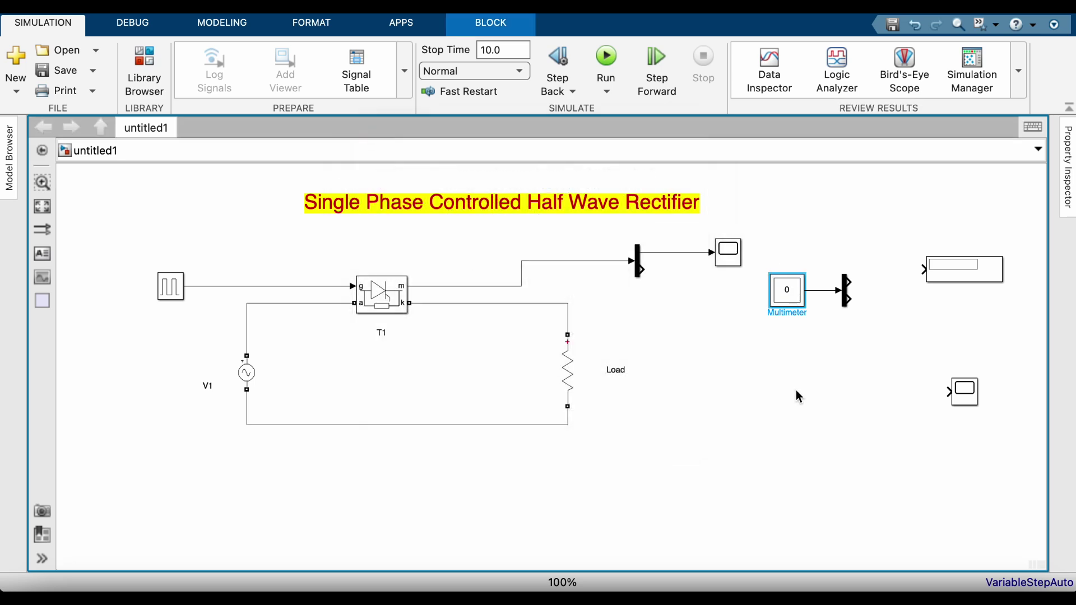
click(796, 393)
Set the number of outputs of the Demux connected to the Multimeter to 3
double_click(843, 290)
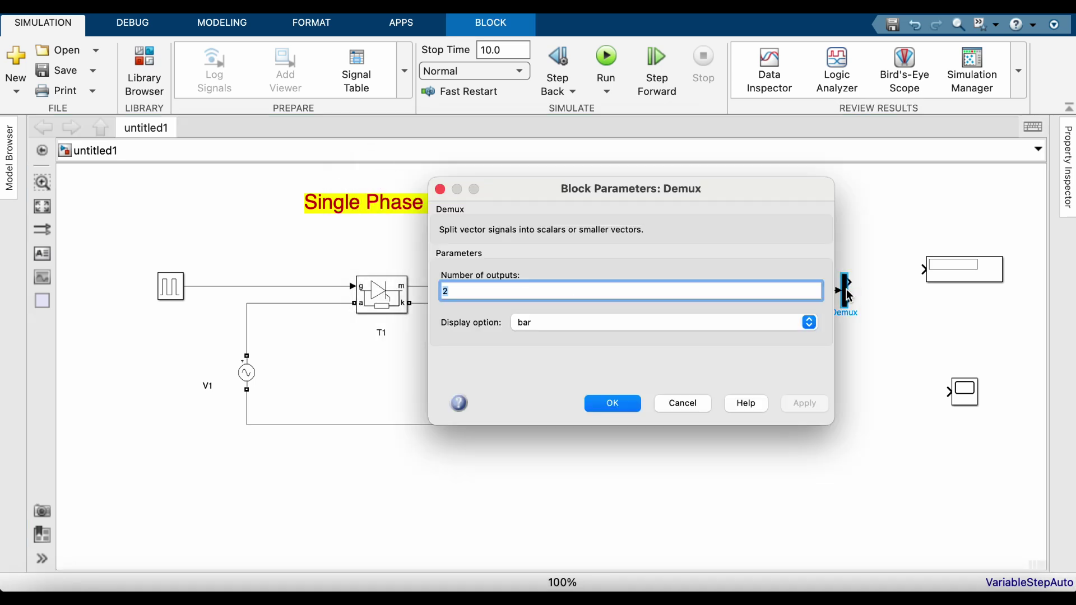
text(3)
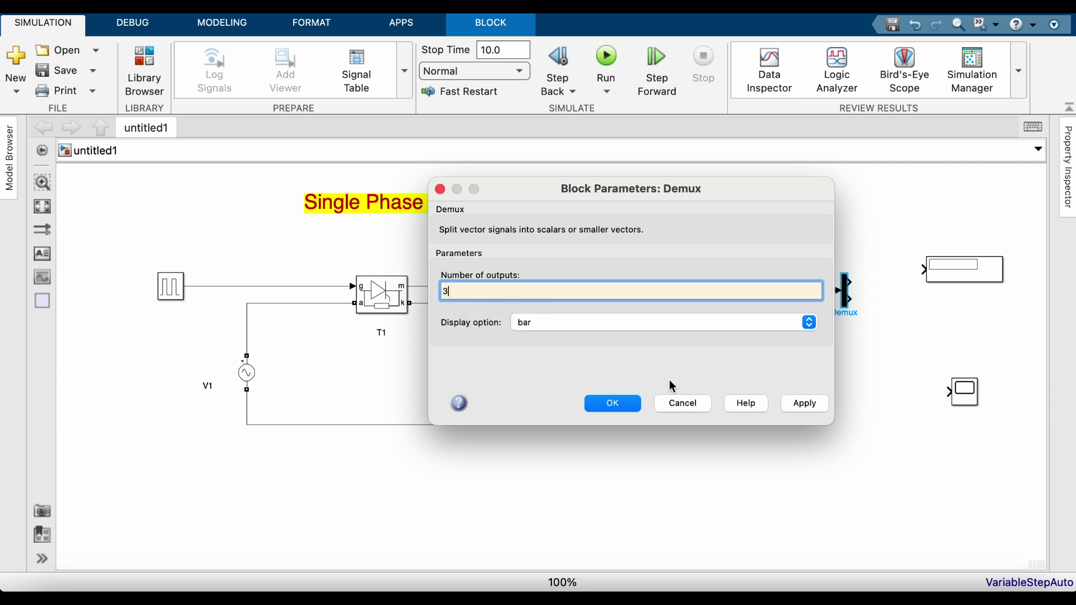
click(630, 404)
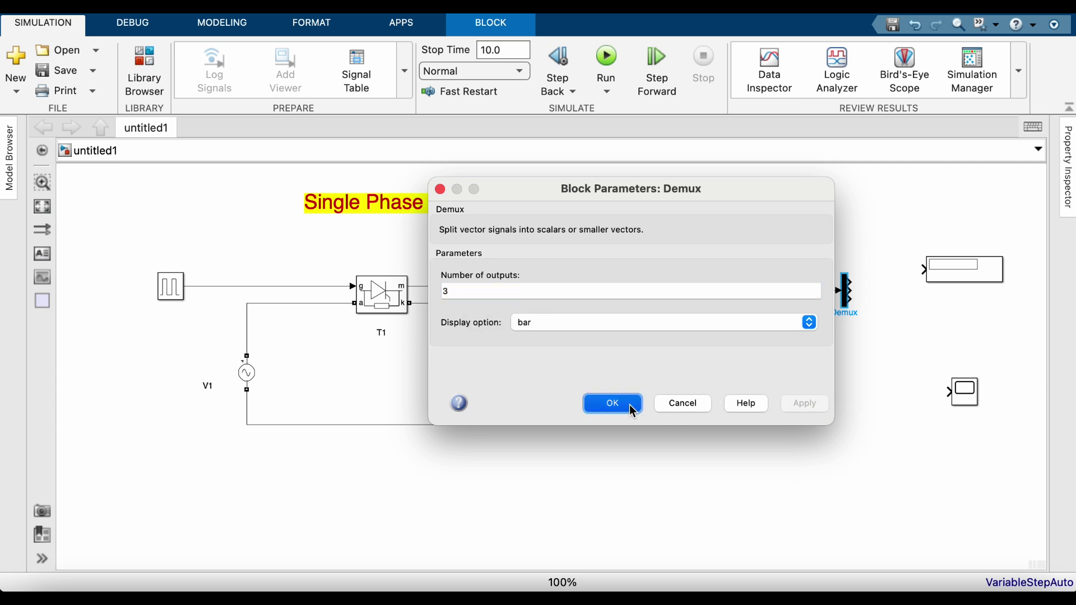
mouse_move(850, 303)
mouse_down()
mouse_move(848, 330)
mouse_move(878, 329)
mouse_up()
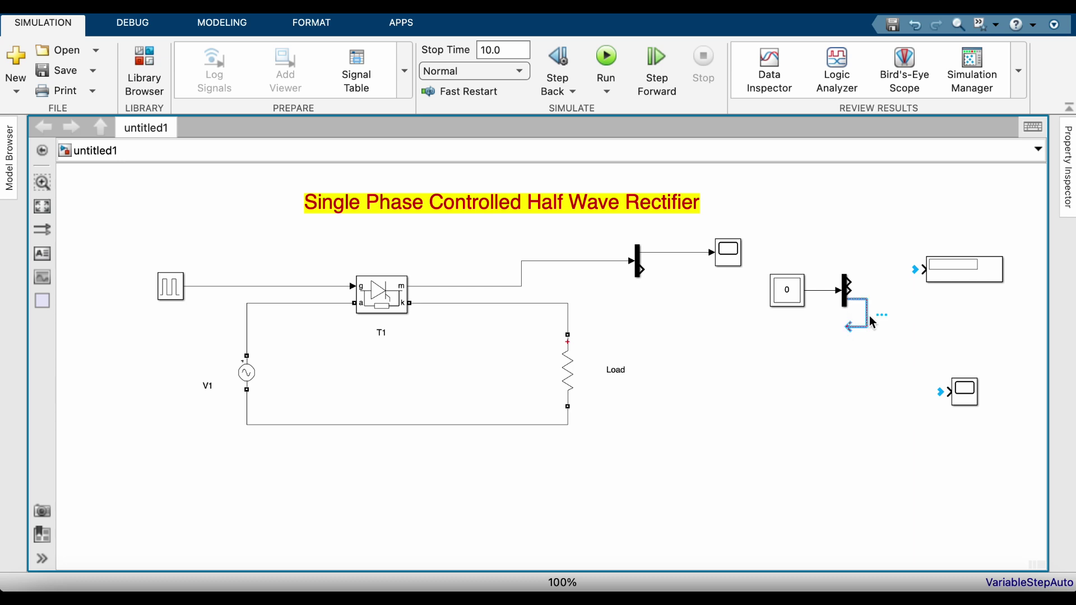
key(Delete)
click(848, 292)
click(866, 299)
click(843, 297)
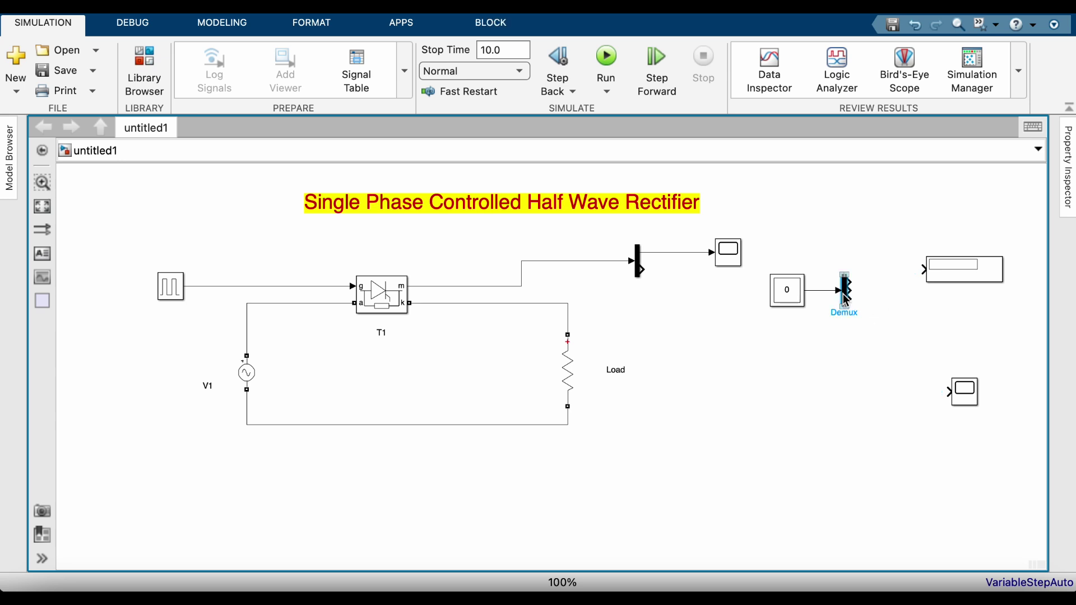
Lengthen the Demux connected to the Multimeter and move the Multimeter down to align with its input
drag(846, 308, 847, 357)
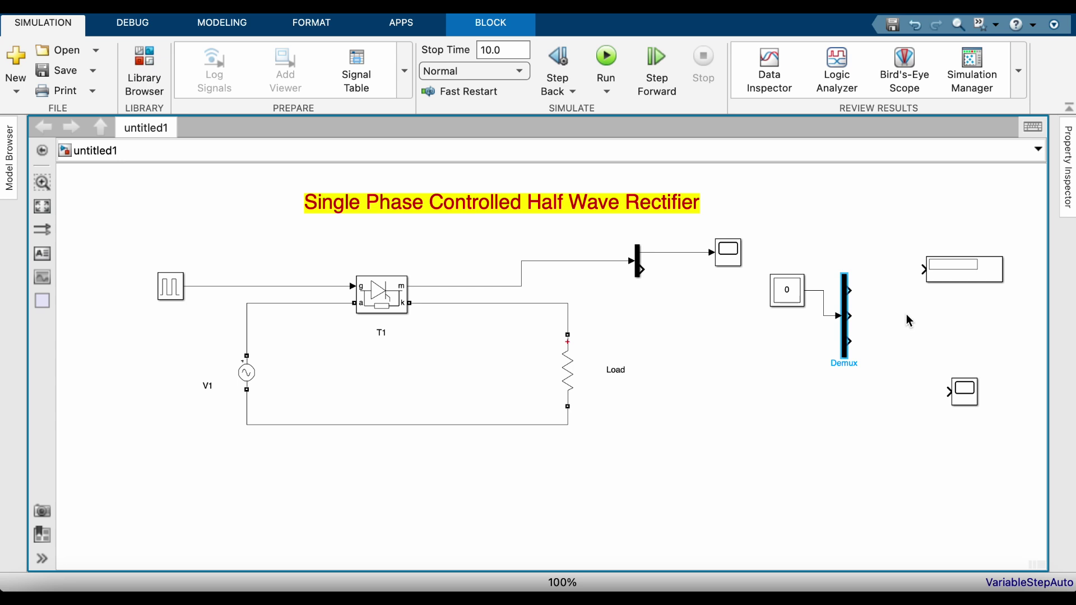
click(907, 318)
drag(792, 301, 792, 327)
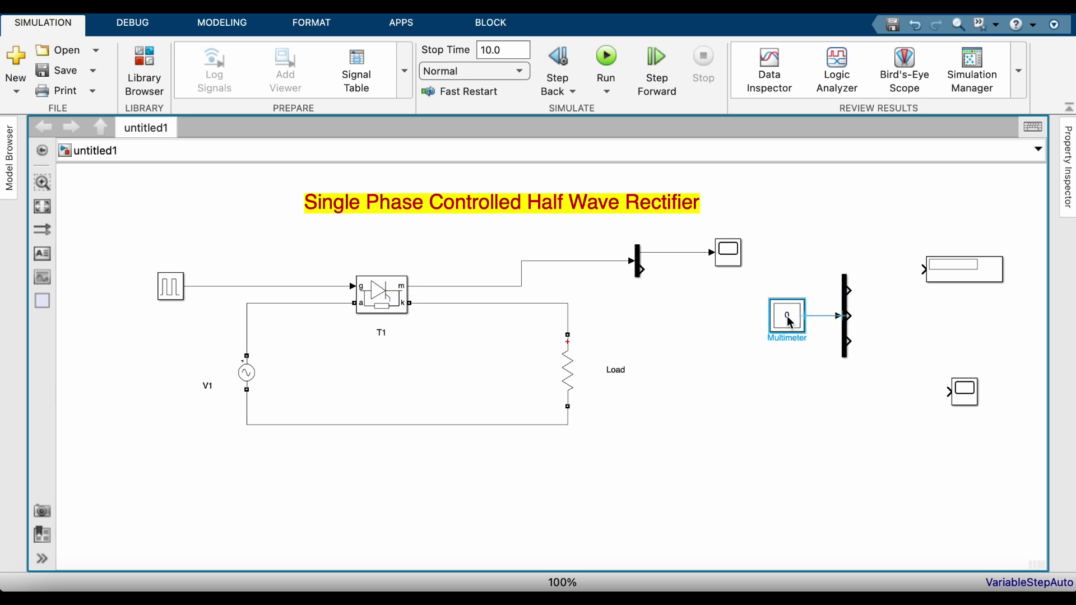
click(468, 218)
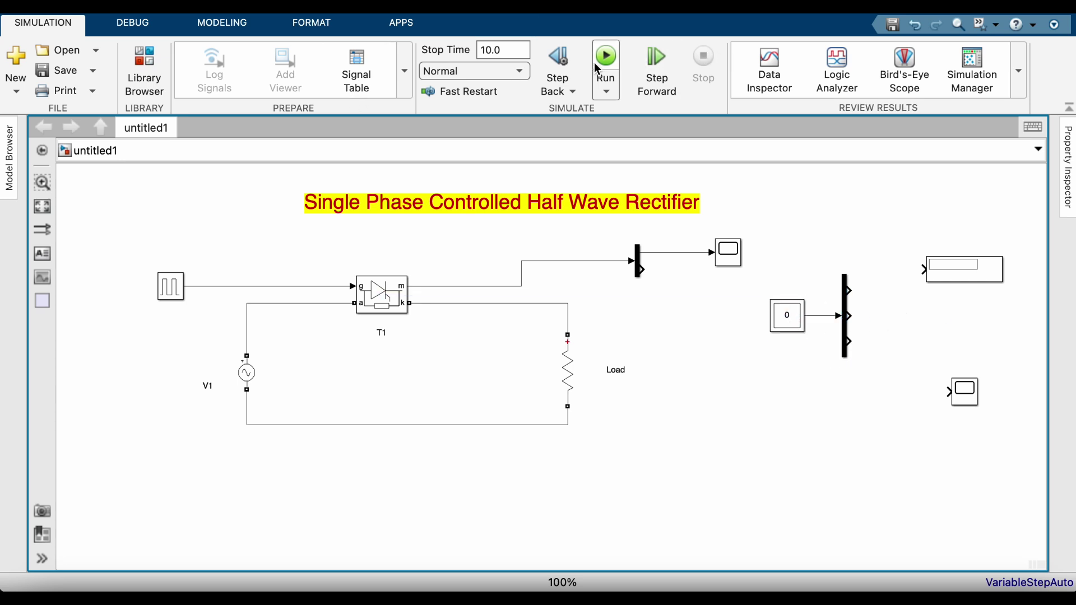
Add a powergui block to the model and place it above the Multimeter's Demux
double_click(712, 320)
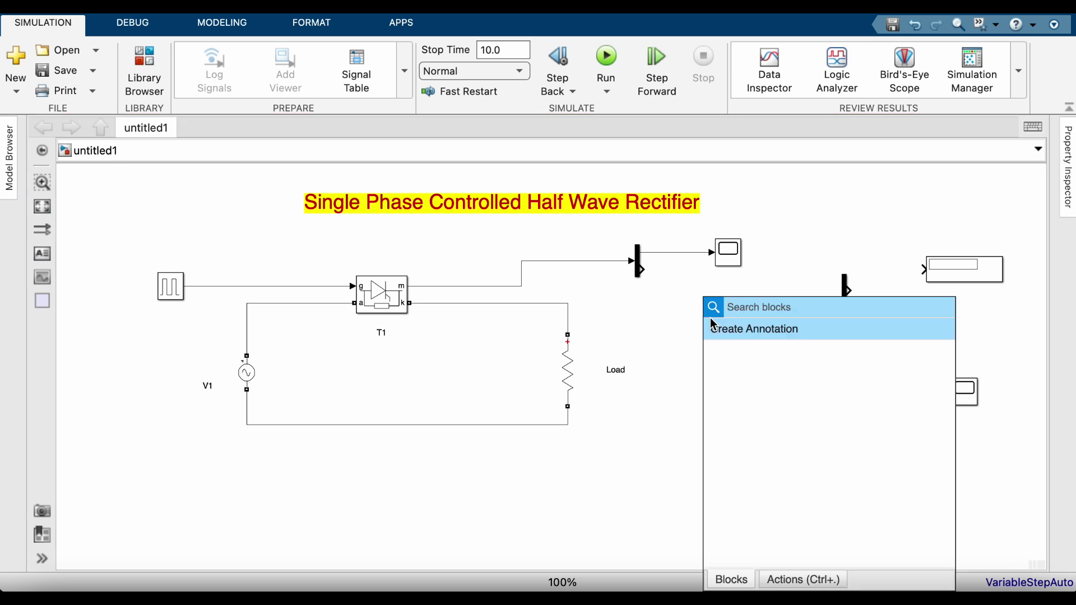
text(power)
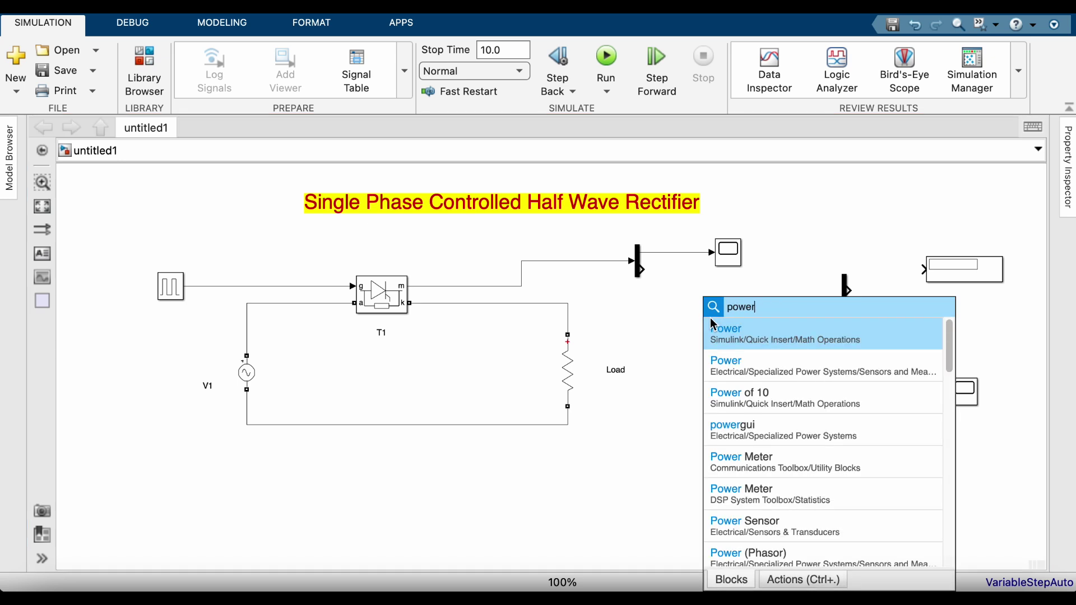
text(gui)
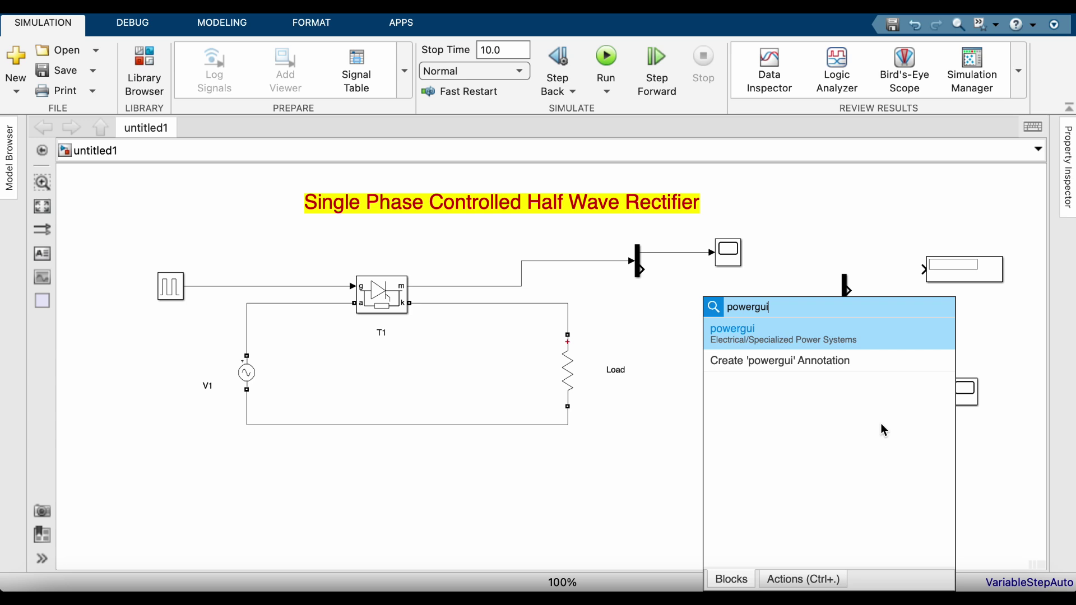
key(Return)
drag(712, 322, 843, 211)
Set the powergui simulation type to Discrete, run the simulation and dismiss the diagnostics
double_click(837, 216)
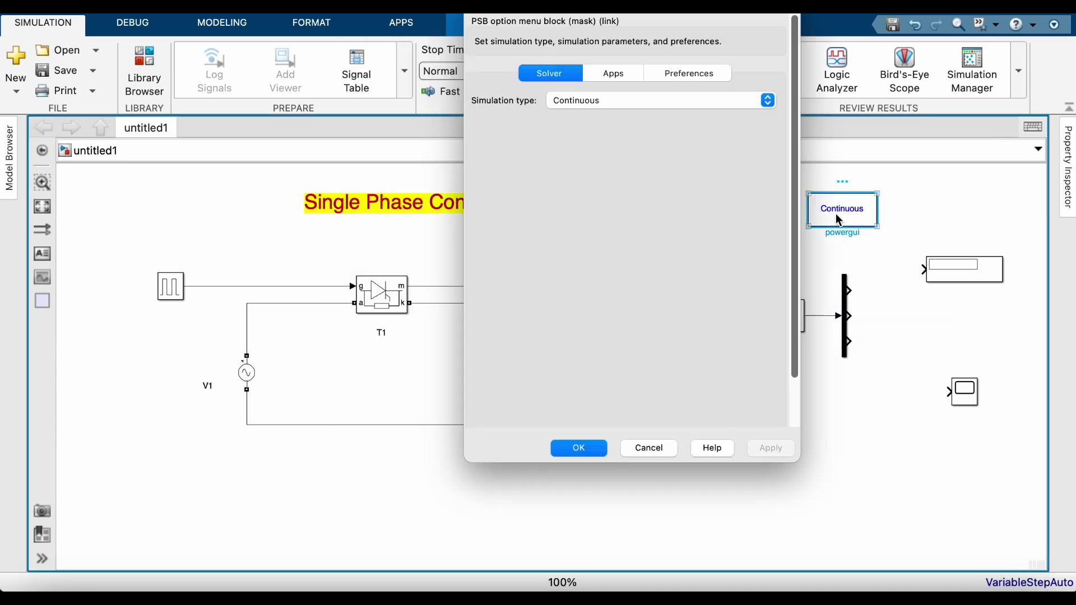
click(620, 113)
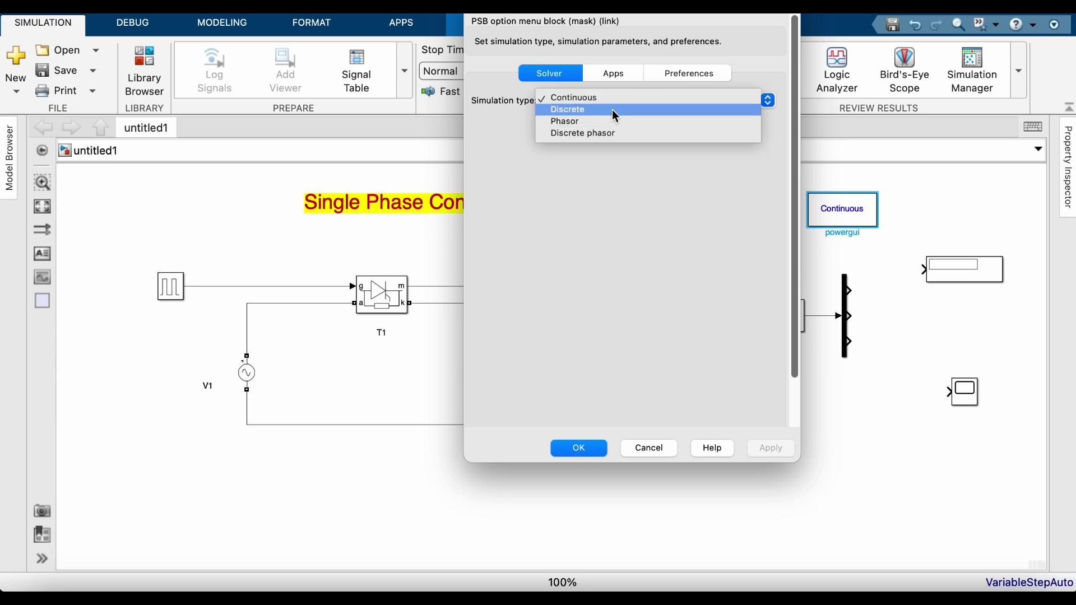
click(613, 110)
click(805, 449)
click(634, 450)
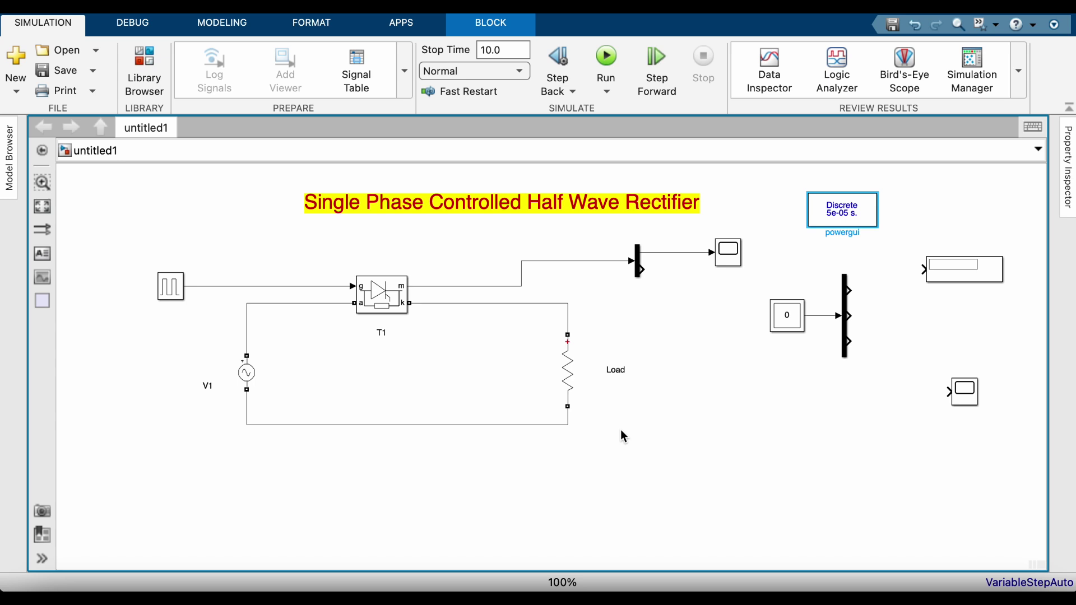
click(604, 63)
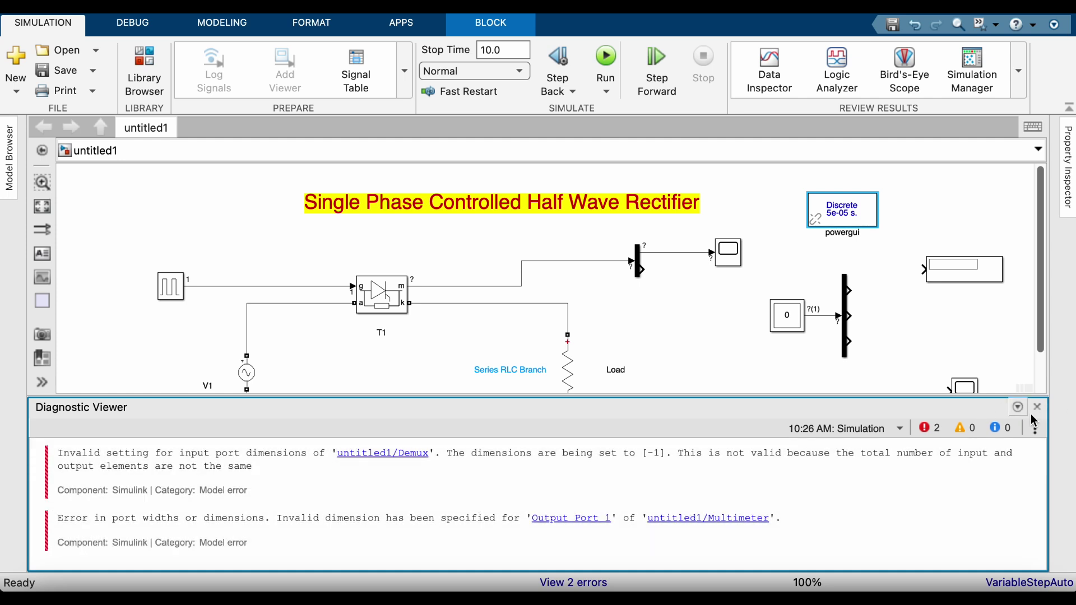
click(1037, 407)
Add two copies of the Display block and connect the Demux's three outputs to the three Displays
drag(850, 291, 943, 311)
drag(849, 316, 922, 304)
drag(990, 314, 971, 339)
drag(850, 340, 922, 337)
Send the Multimeter's Ub: Series RLC Branch, Usrc: AC Voltage Source and Ib: Series RLC Branch measurements to its output
click(788, 317)
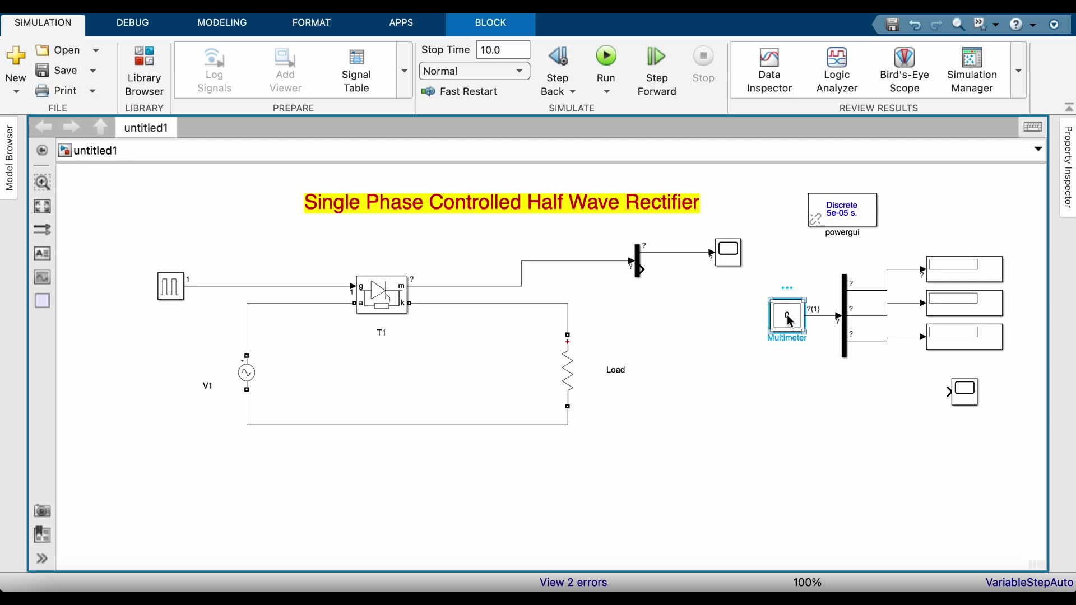
click(709, 384)
double_click(786, 321)
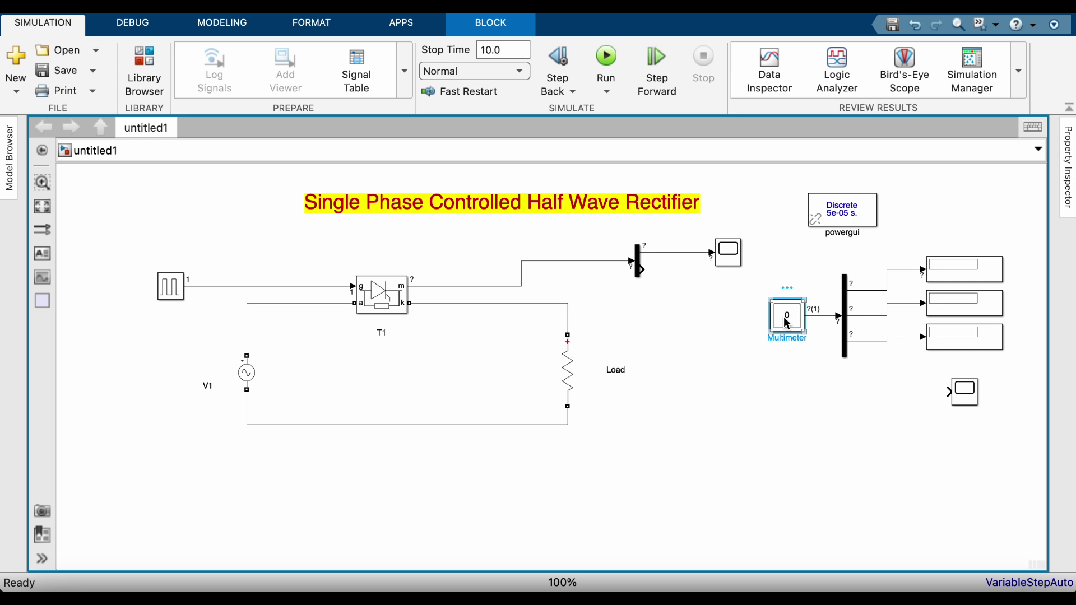
drag(358, 305, 331, 258)
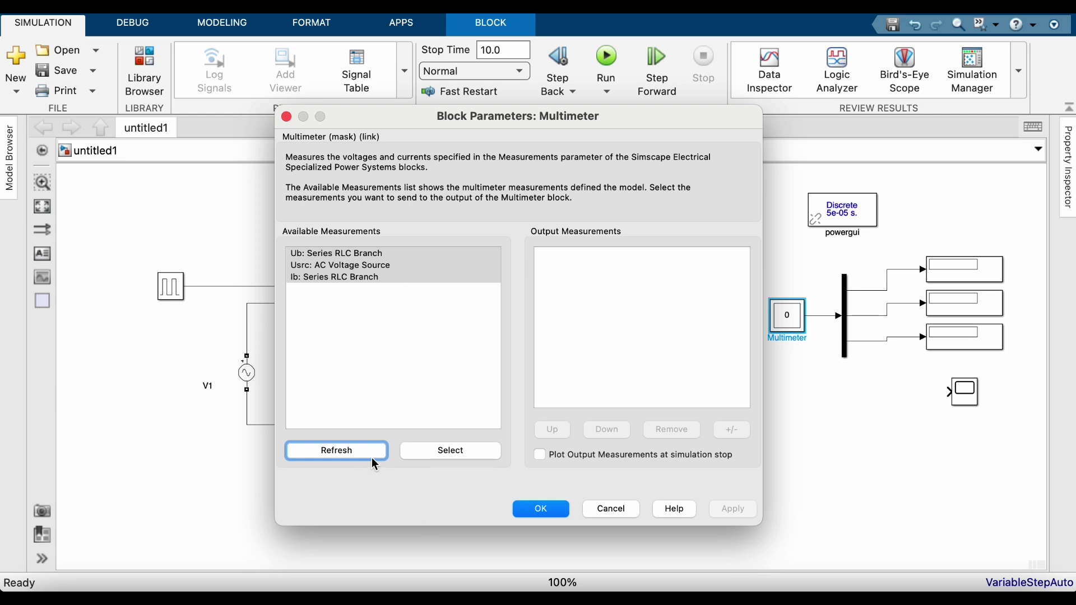
drag(364, 282, 341, 250)
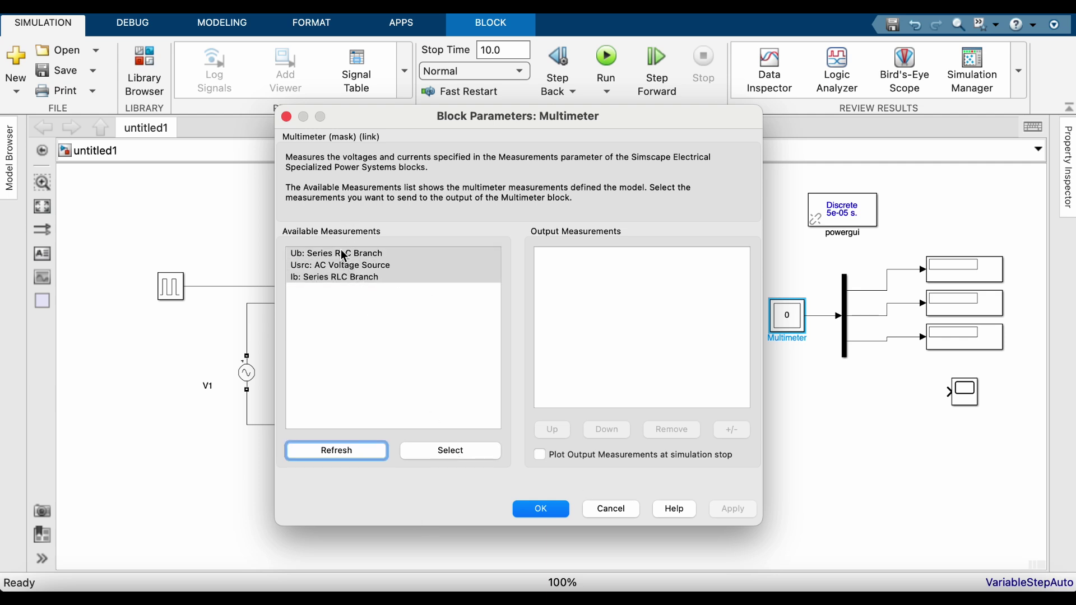
click(455, 452)
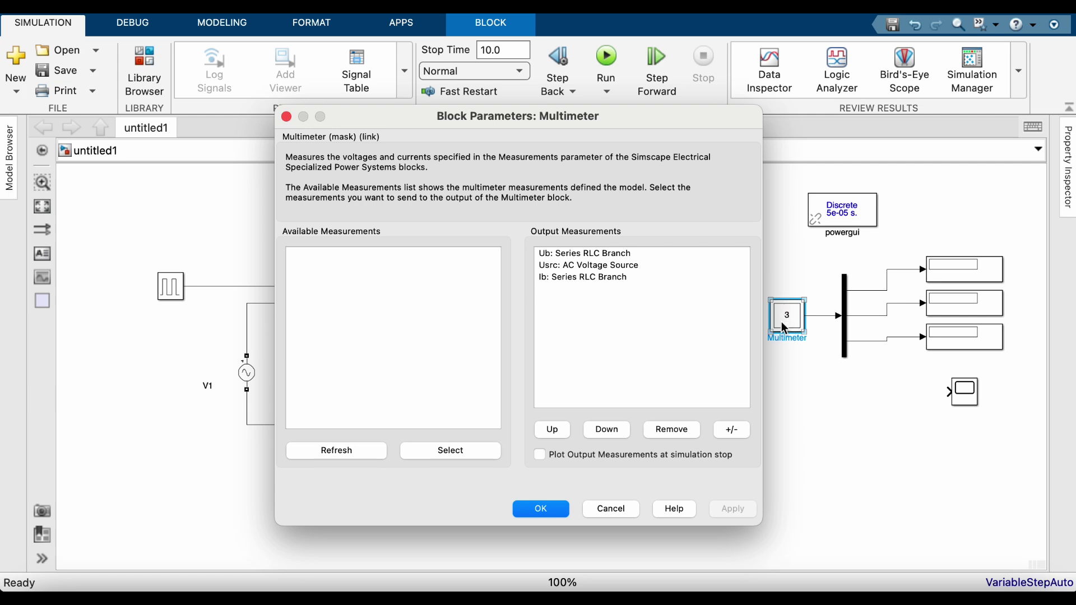
click(552, 515)
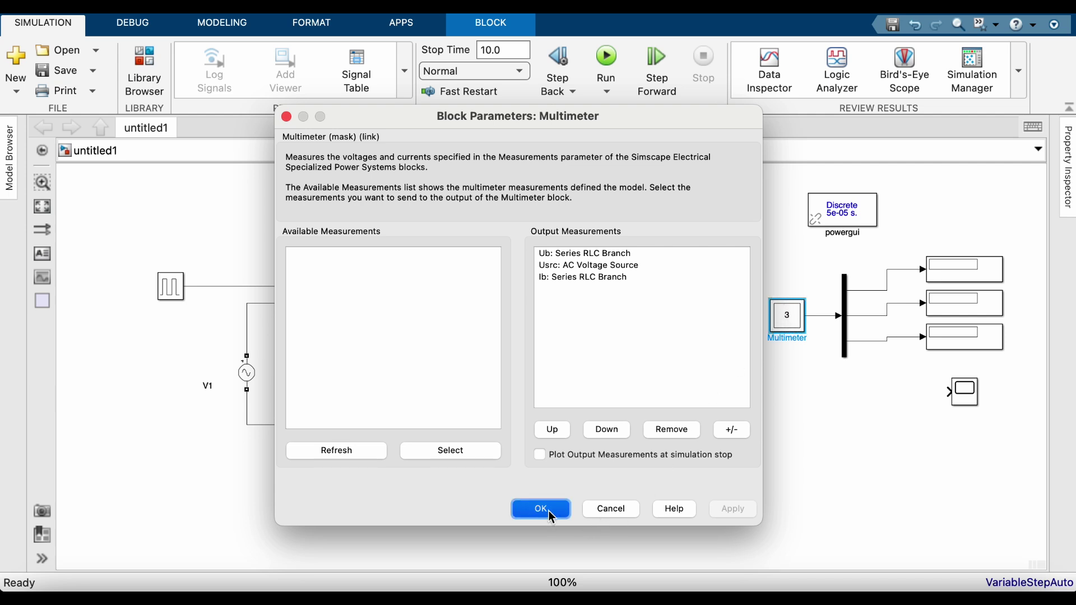
click(860, 415)
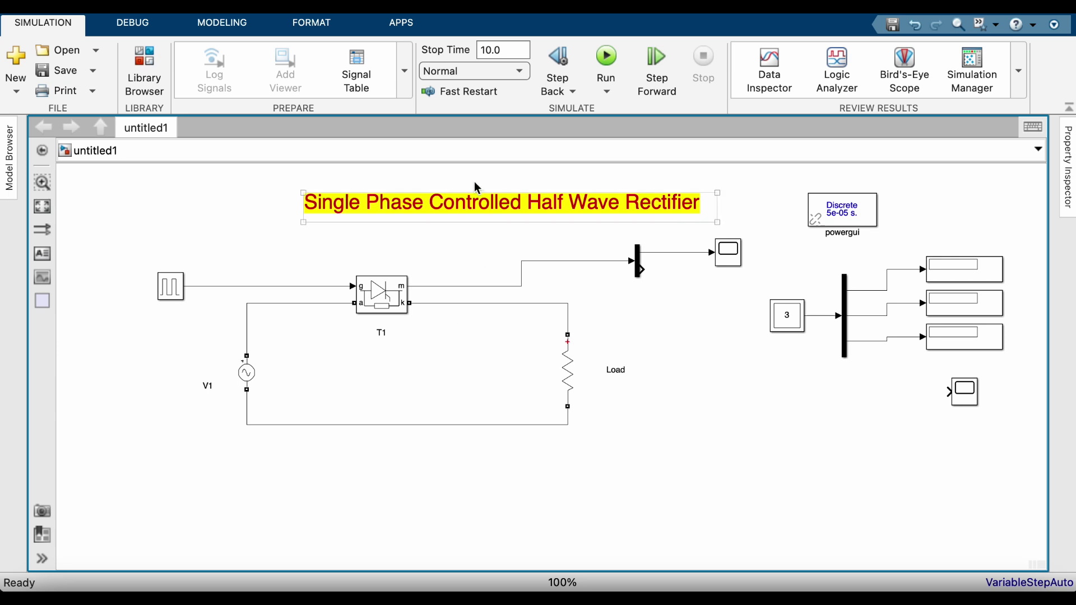
Set the simulation stop time to 0.1 and run the model
click(511, 51)
click(492, 201)
text(0.1)
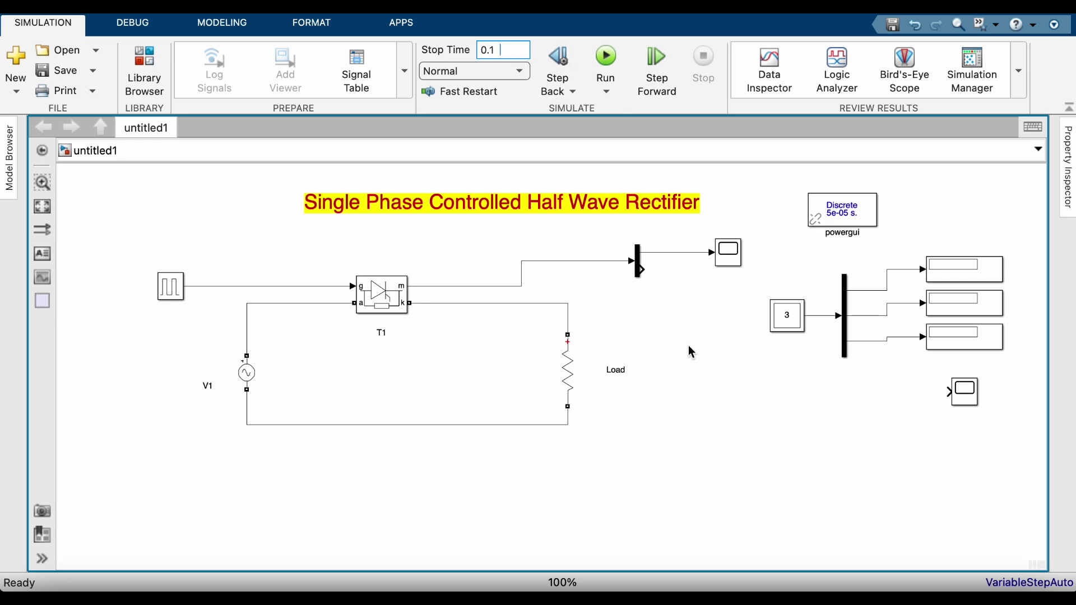
click(605, 56)
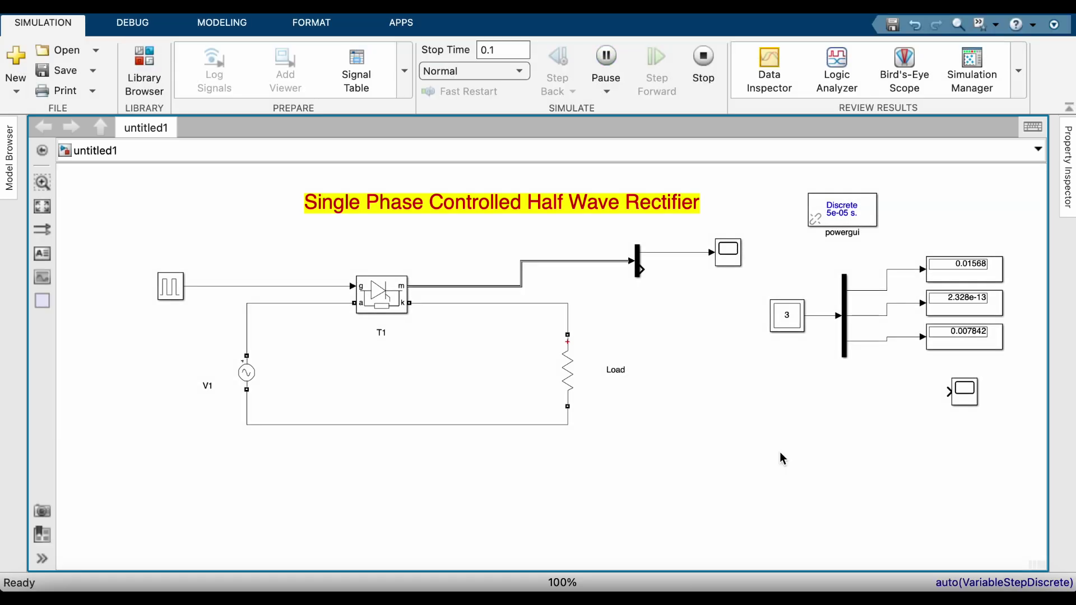
Delete the three signal lines between the Multimeter's Demux and the Display blocks
click(982, 281)
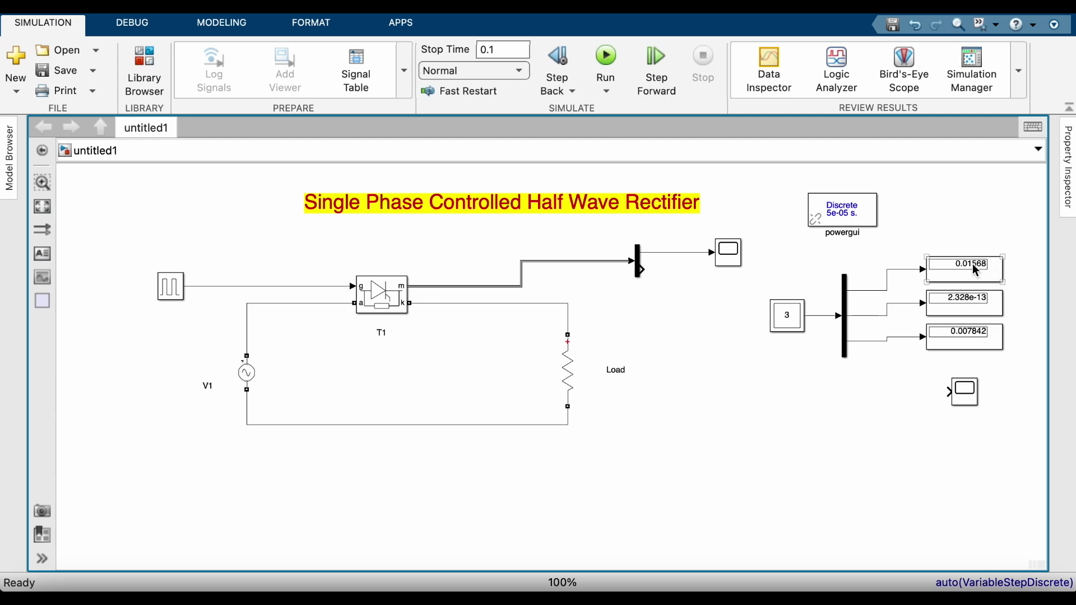
click(973, 332)
click(908, 337)
key(Delete)
click(896, 305)
key(Delete)
click(908, 269)
key(Delete)
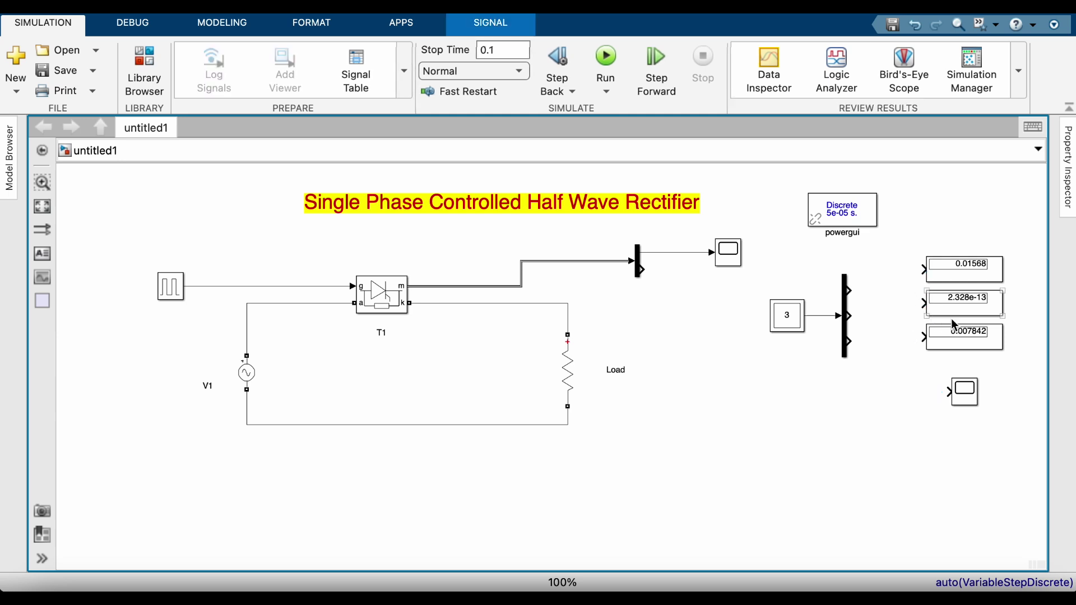
Move the Multimeter and its Demux together to line up with the unconnected Scope and connect the Demux's upper output to it
drag(738, 374, 877, 261)
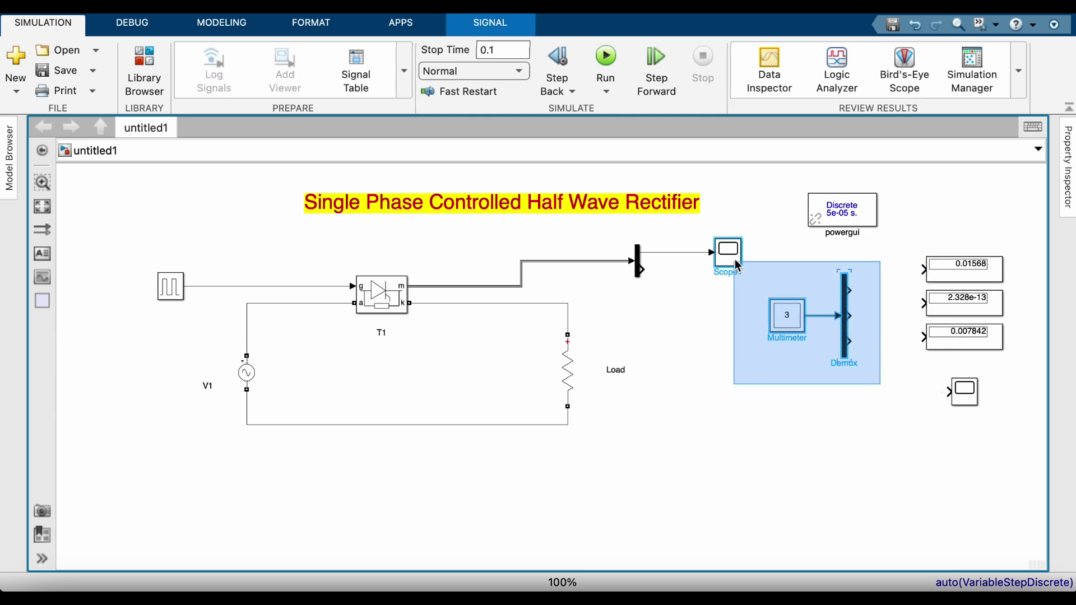
click(855, 402)
drag(861, 386, 765, 261)
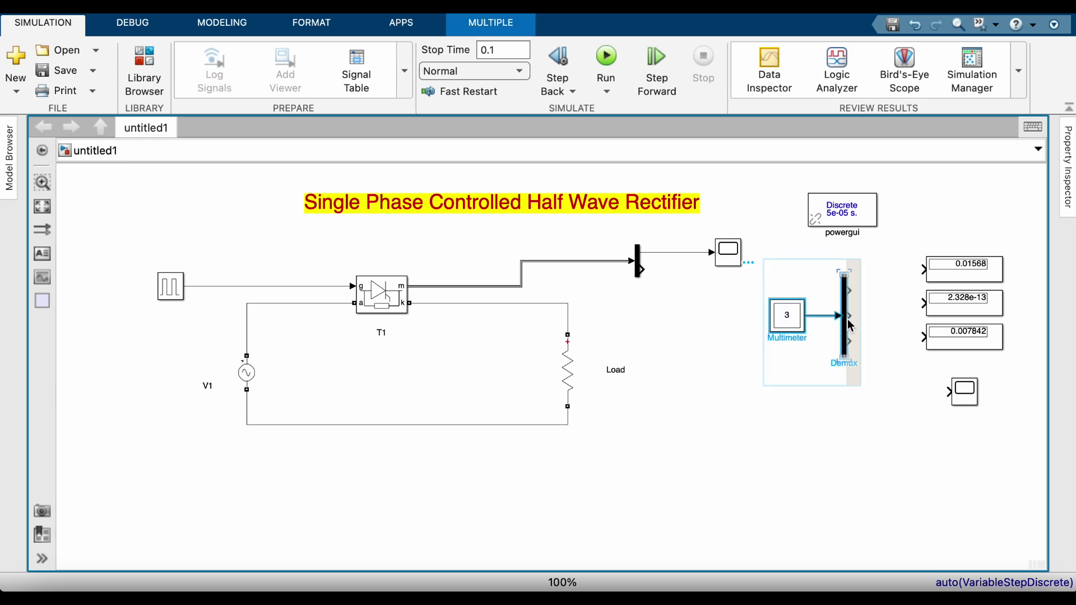
drag(843, 330, 784, 433)
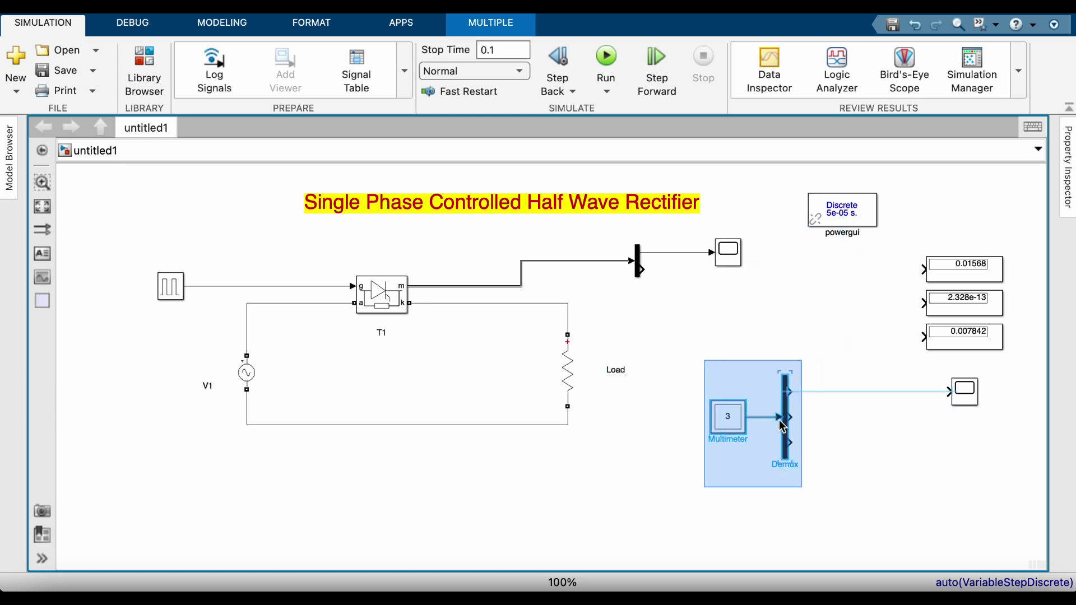
click(896, 445)
click(864, 392)
Add two Scope copies and connect them to the middle and lower outputs of the Multimeter's Demux
drag(968, 404, 964, 445)
click(817, 420)
click(901, 453)
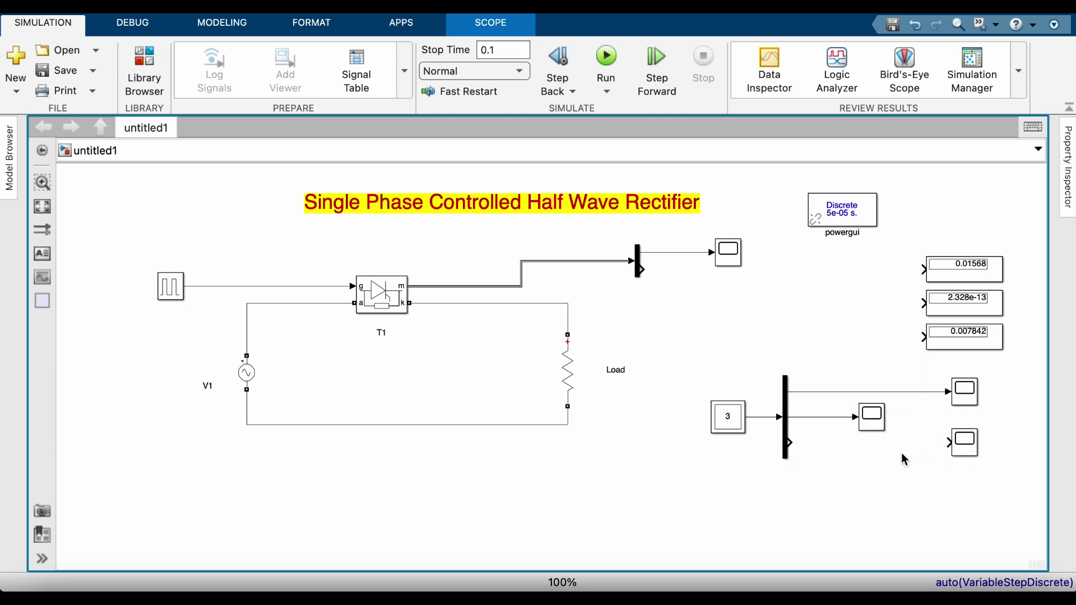
mouse_move(791, 443)
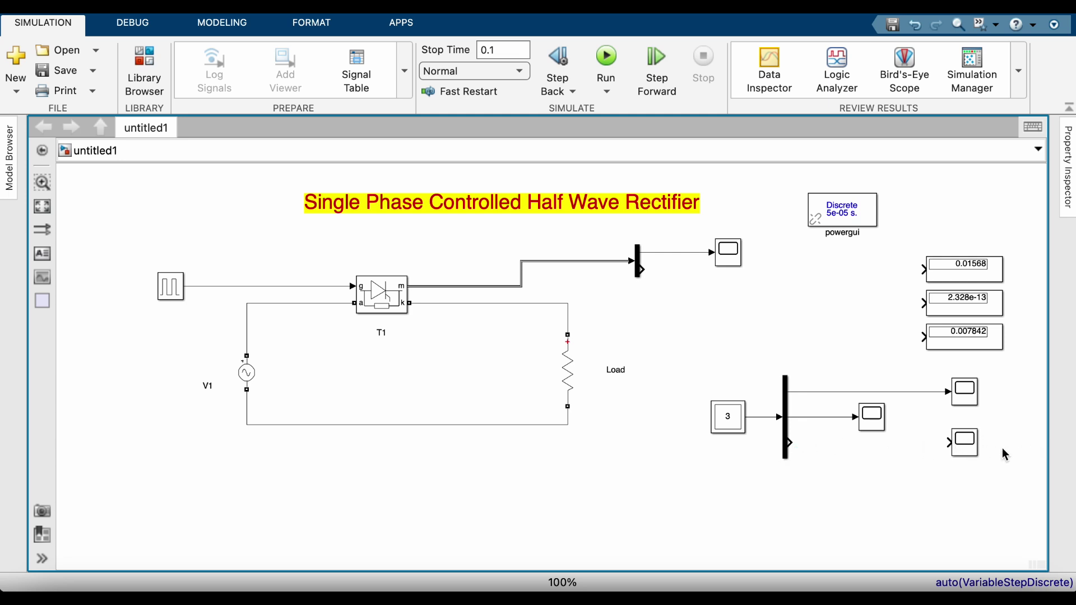
click(968, 446)
drag(967, 446, 837, 443)
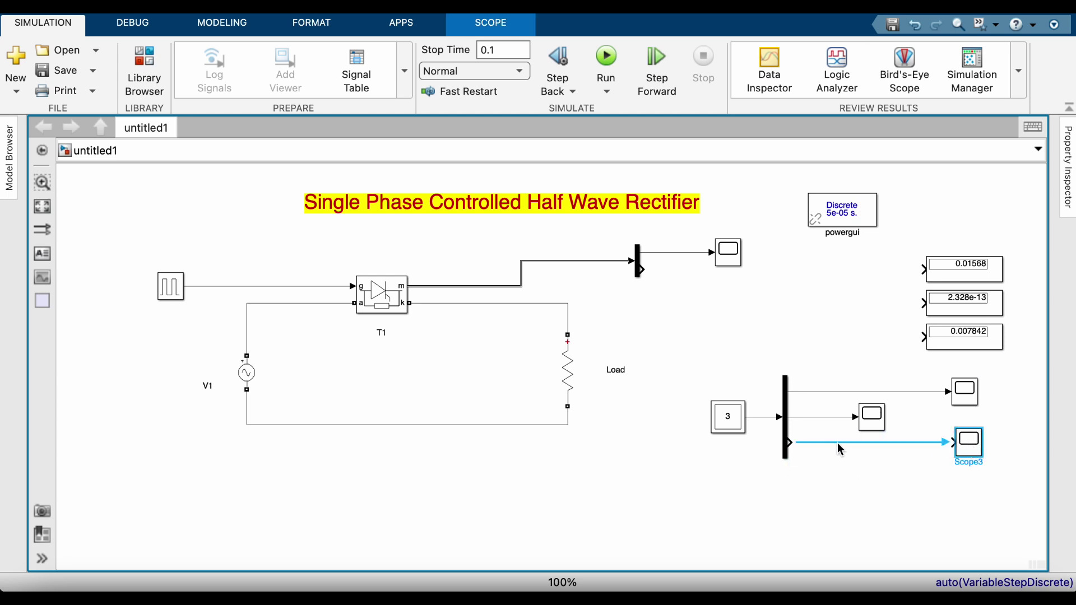
click(872, 487)
Run the simulation and open the Scope connected to the Demux's upper output
click(605, 61)
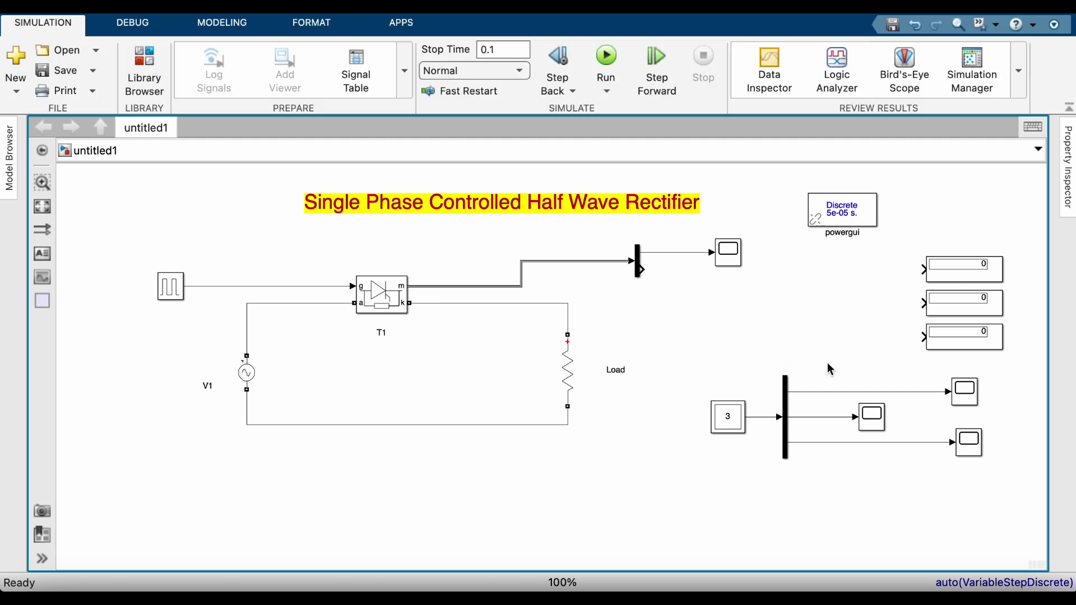
click(967, 396)
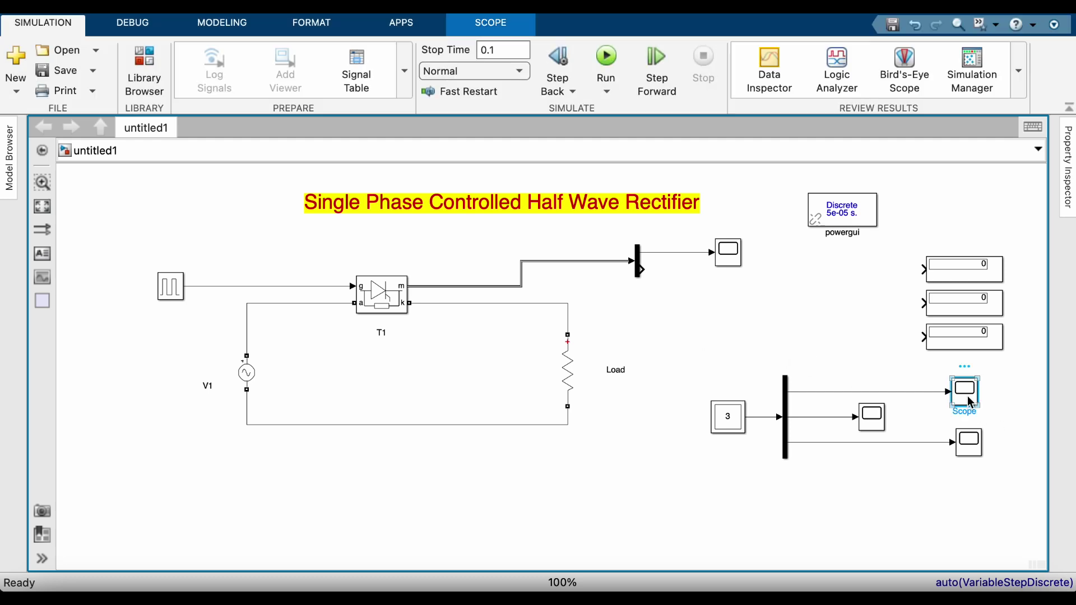
double_click(969, 398)
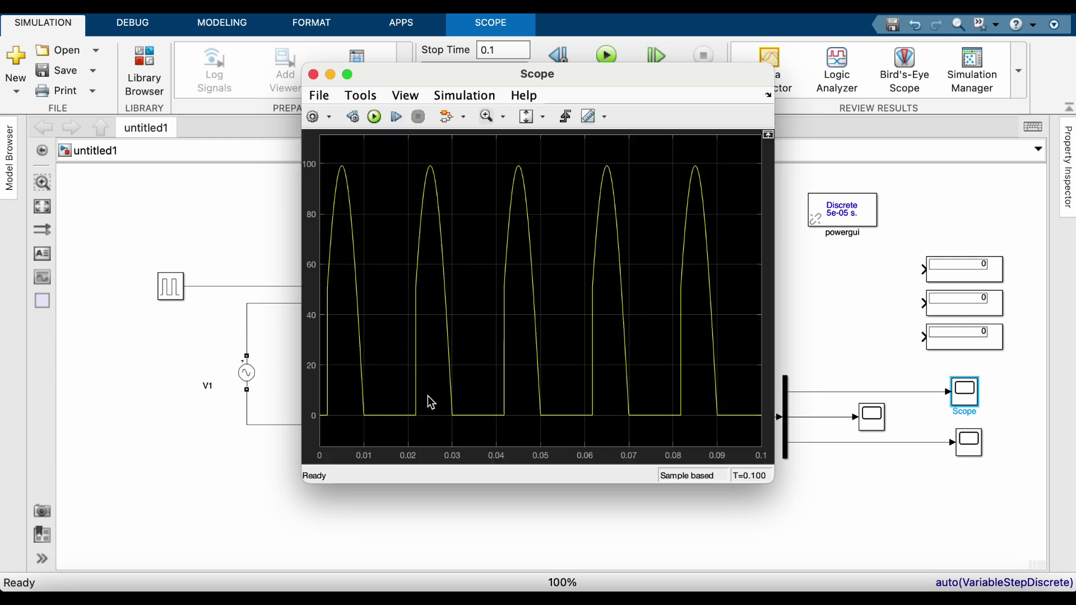
Zoom in along the time axis on the waveform's first rising edge to examine the thyristor's firing instant
click(504, 119)
click(496, 147)
drag(415, 433, 308, 420)
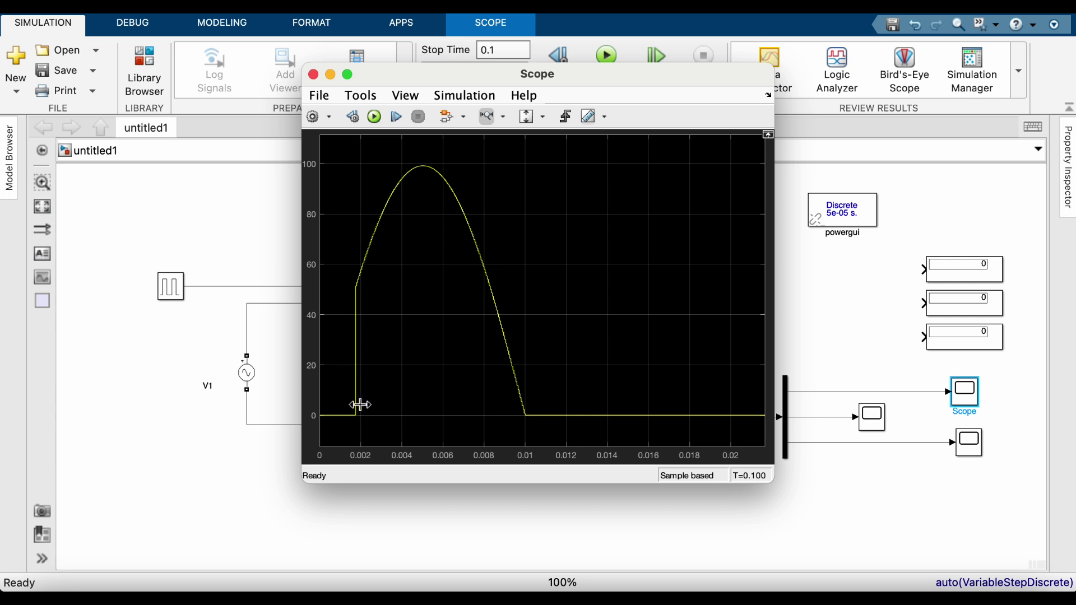
drag(377, 429, 336, 429)
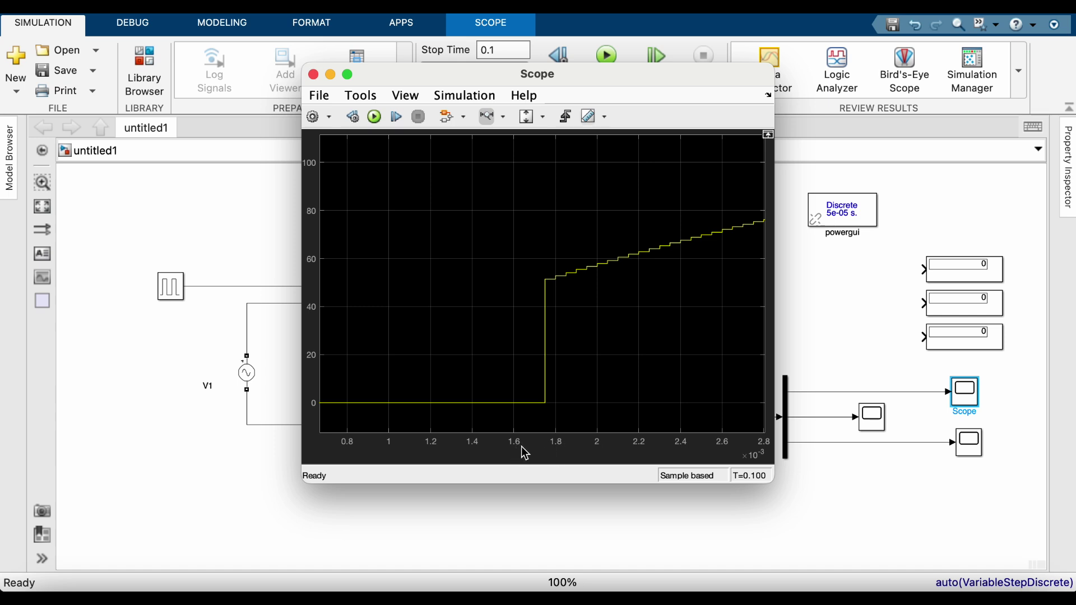
drag(570, 406, 507, 406)
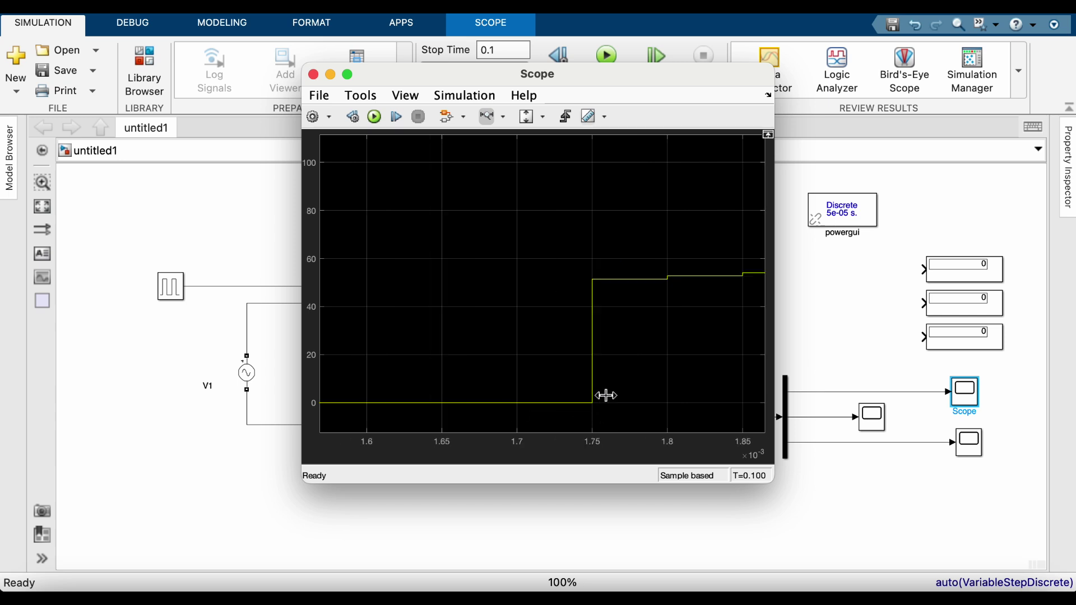
scroll(606, 396, up, 1)
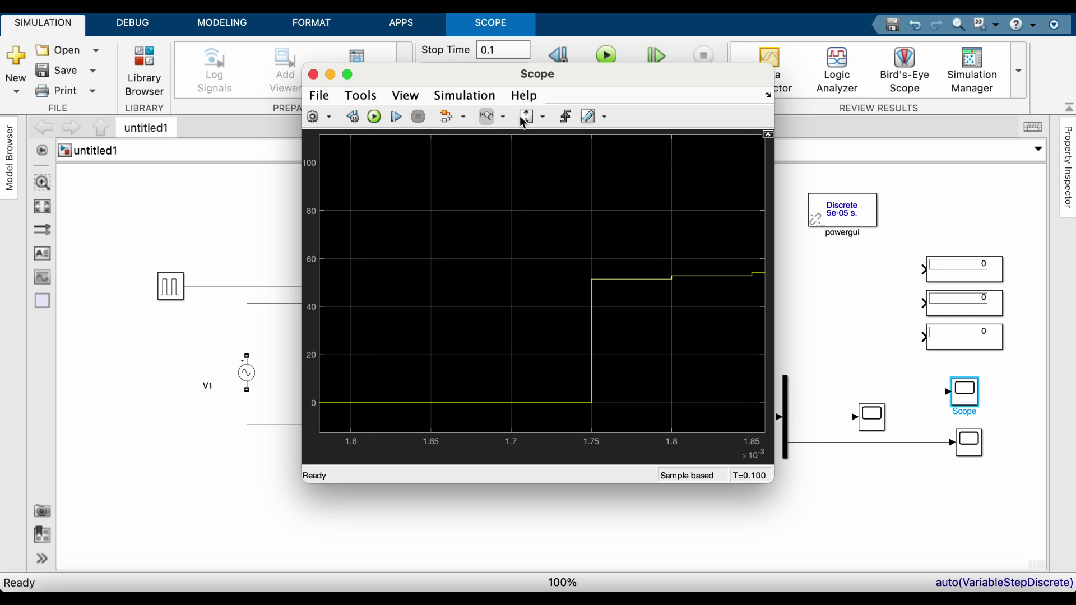
Fit the Scope's waveform to both axes to examine all cycles and return to the model
click(544, 119)
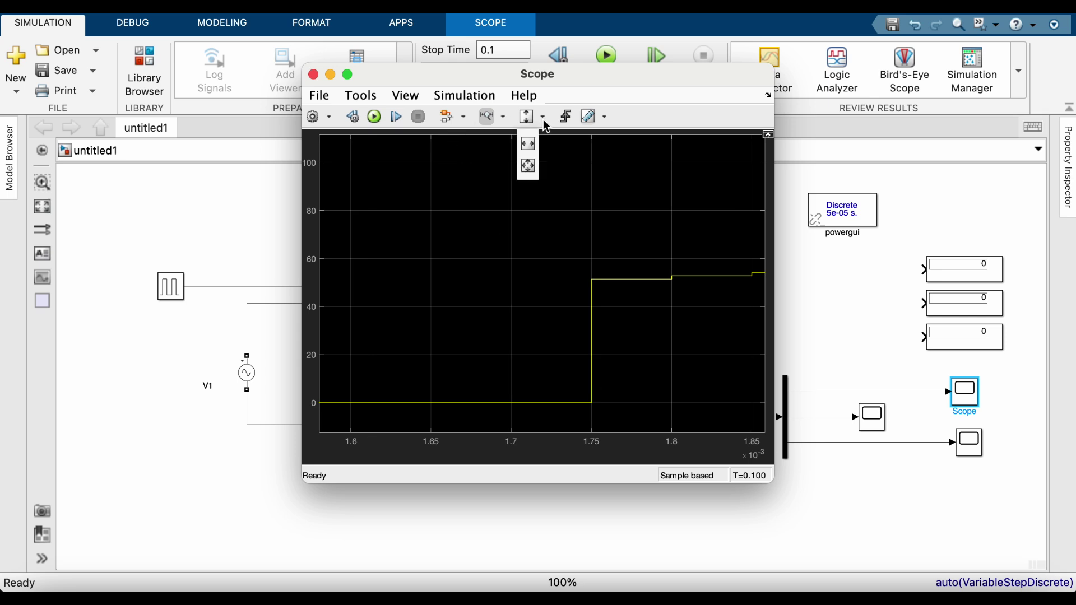
click(527, 166)
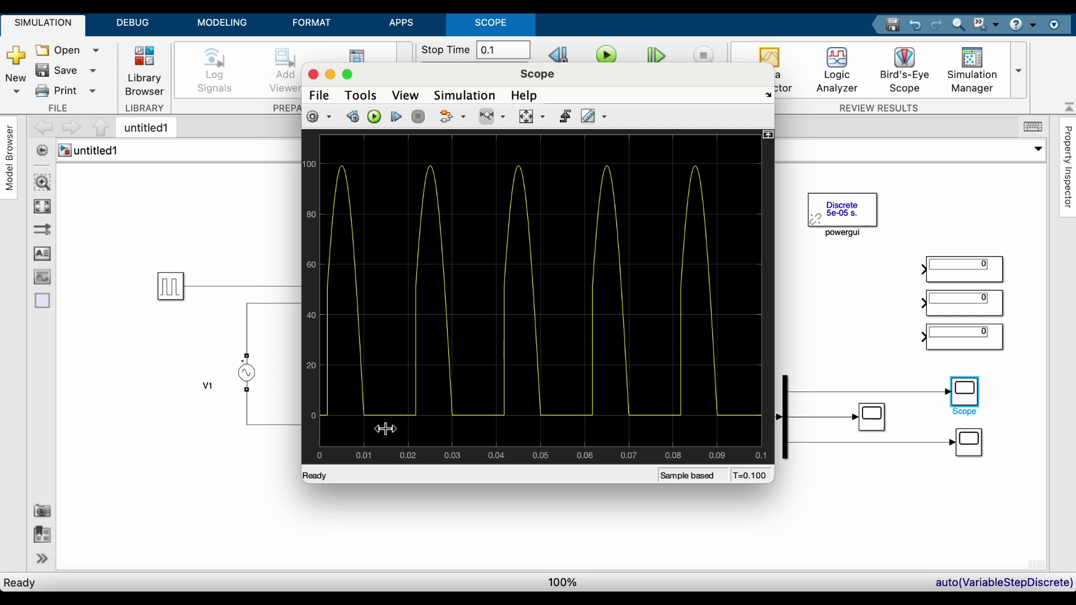
click(294, 462)
click(386, 309)
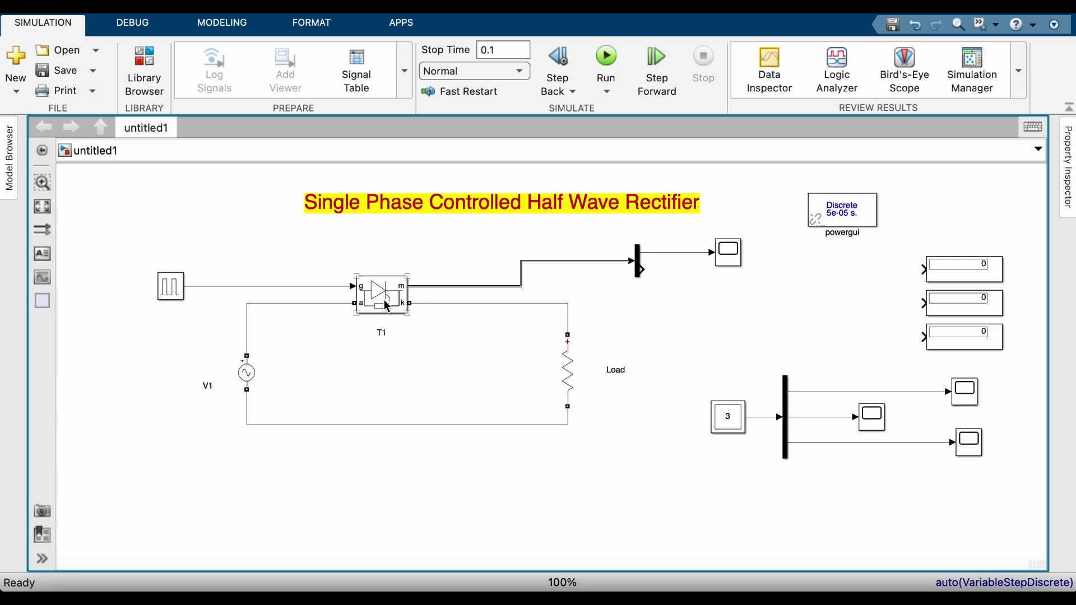
click(296, 343)
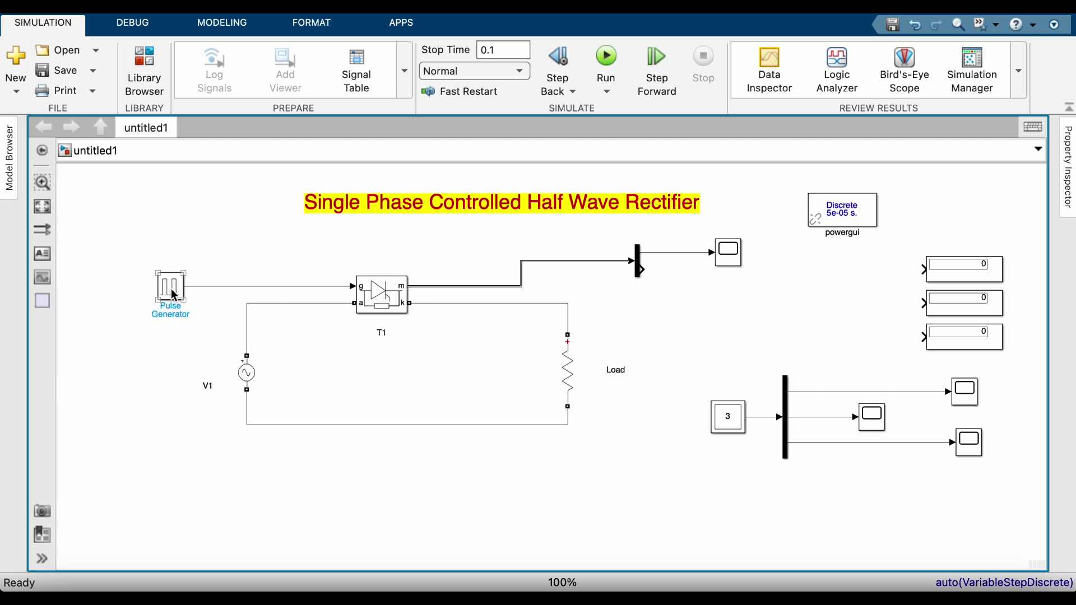
click(348, 300)
Check the order of the output measurements in the Multimeter's block parameters
double_click(732, 420)
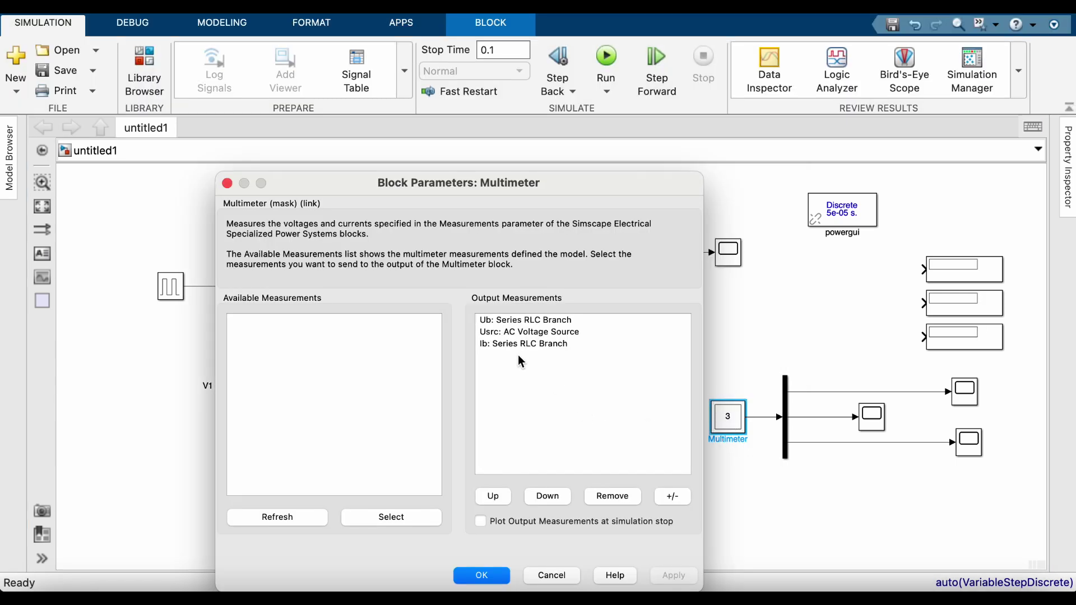
click(522, 343)
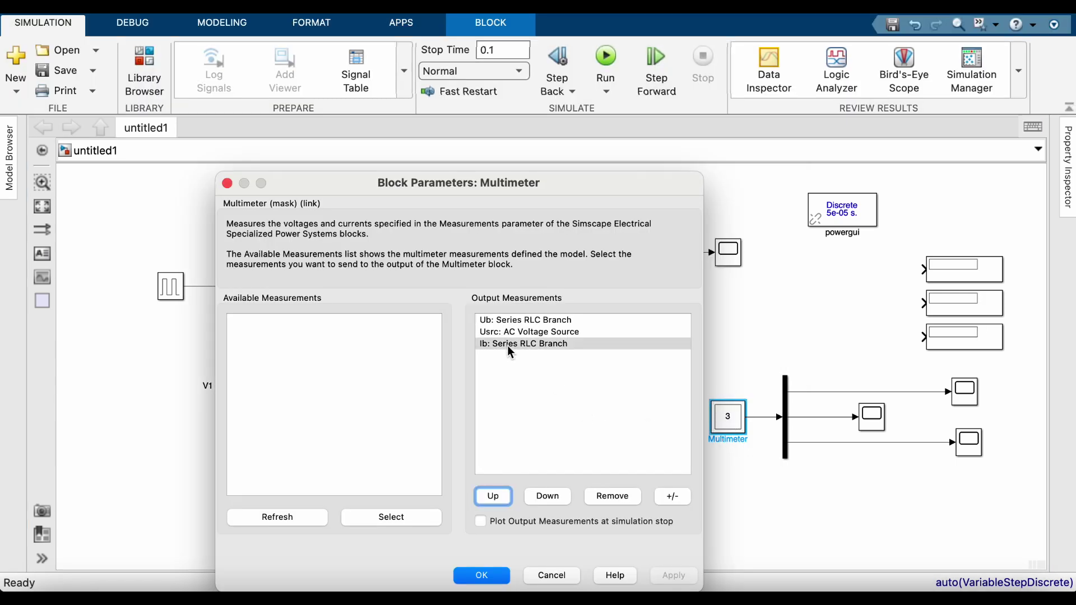
click(504, 320)
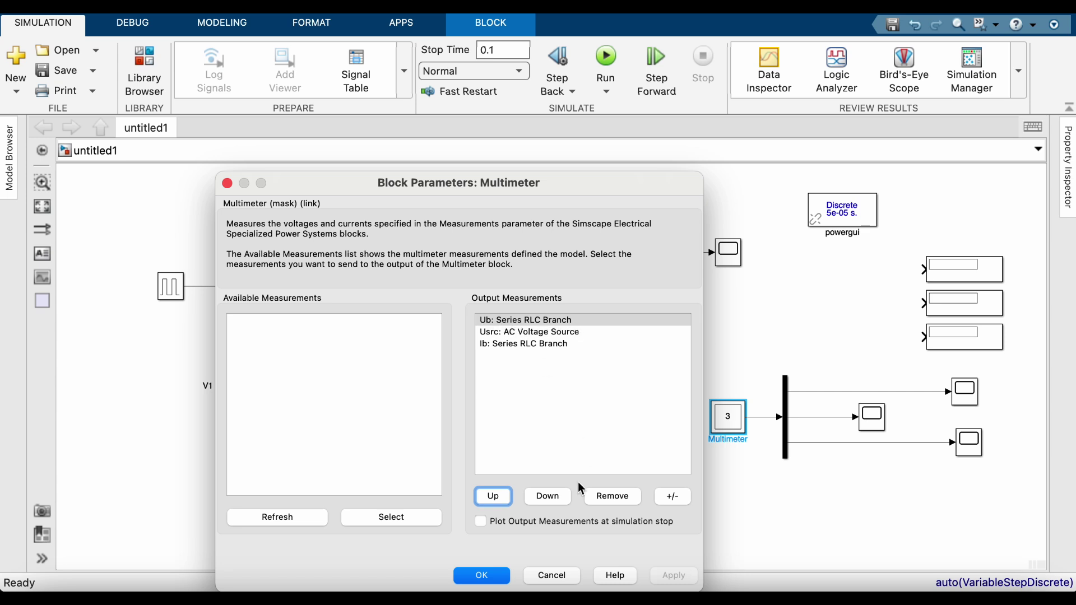
click(496, 576)
Add a DSP System Toolbox Mean block in the free area beside the three Displays
click(758, 461)
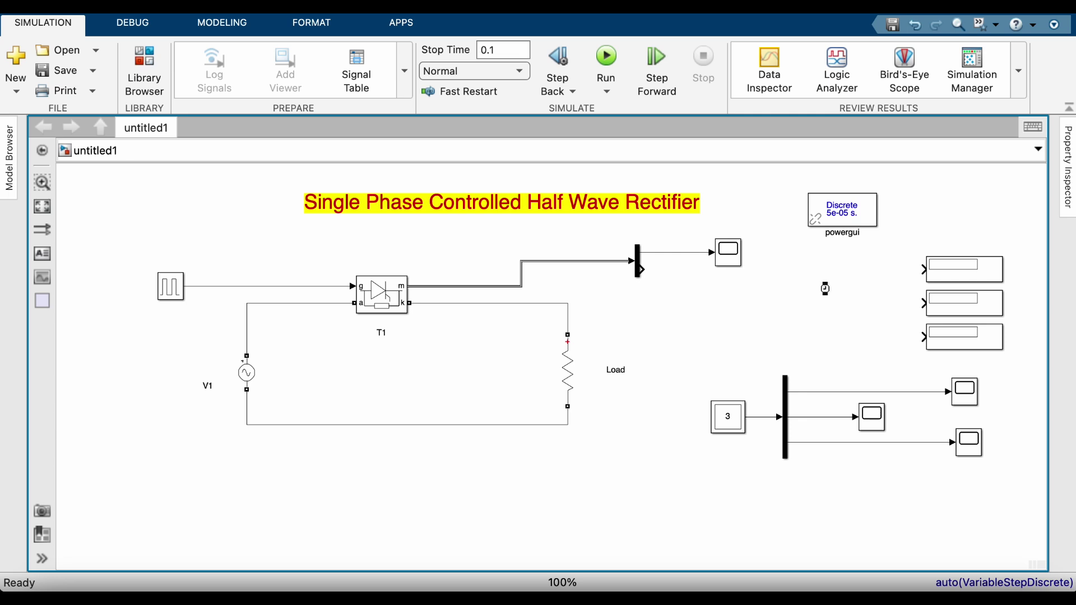
text(mean)
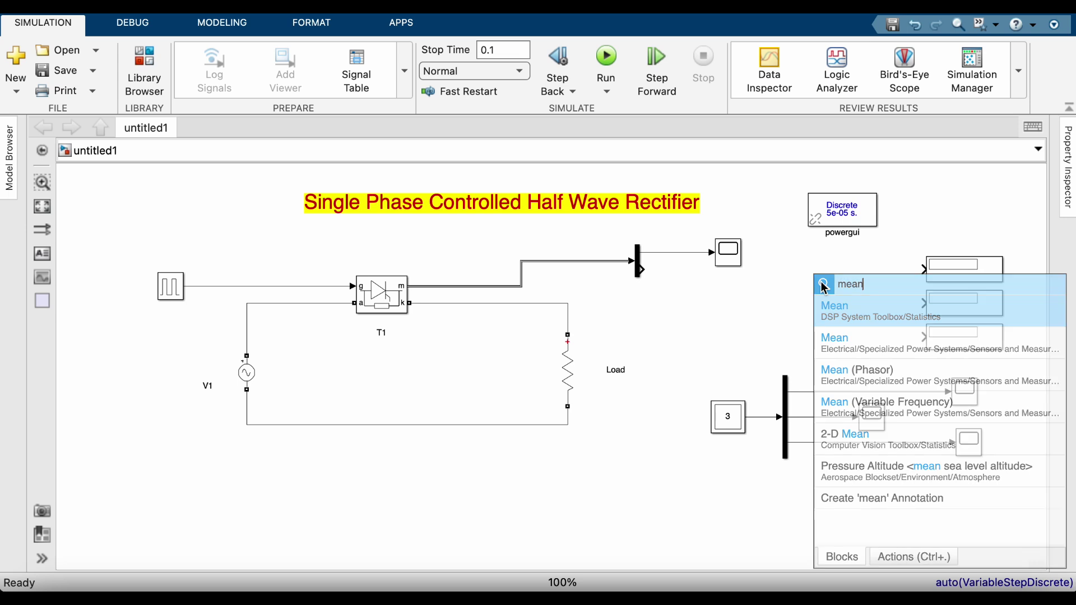
key(Return)
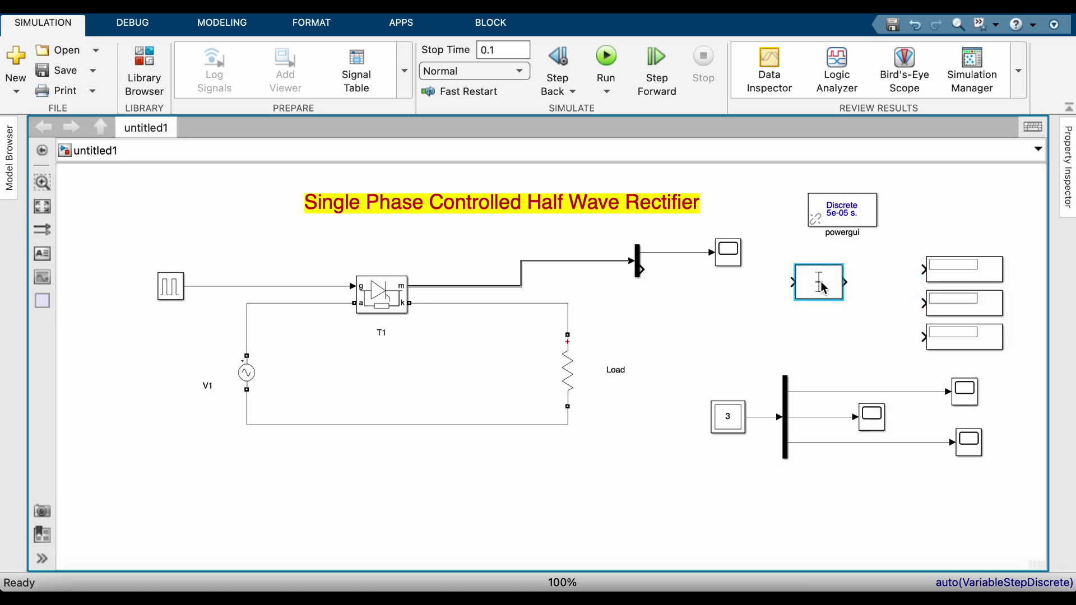
click(865, 338)
Branch the Multimeter Demux's upper output into the Mean block and connect the block's output in a straight line to the lowest Display
mouse_move(822, 287)
mouse_down()
mouse_move(864, 336)
mouse_move(831, 338)
mouse_move(812, 389)
mouse_up()
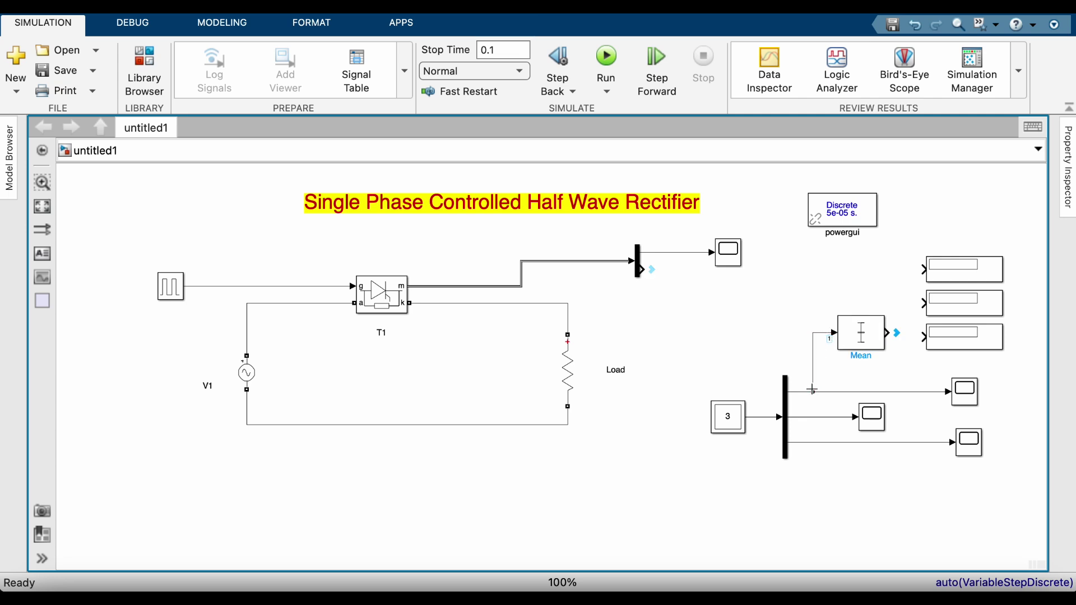
drag(887, 333, 931, 333)
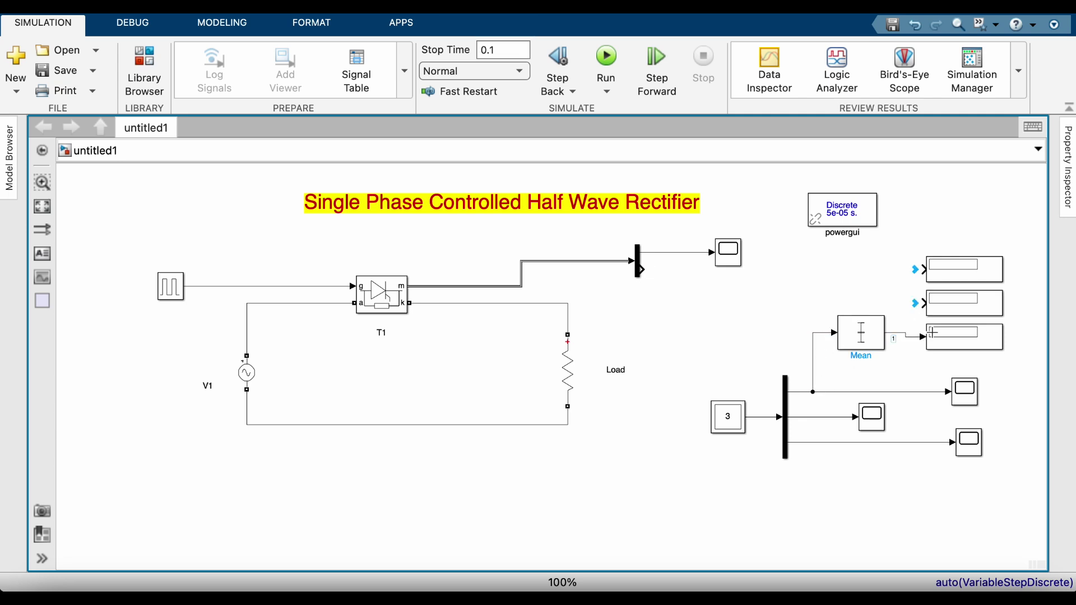
drag(855, 332, 856, 336)
click(283, 306)
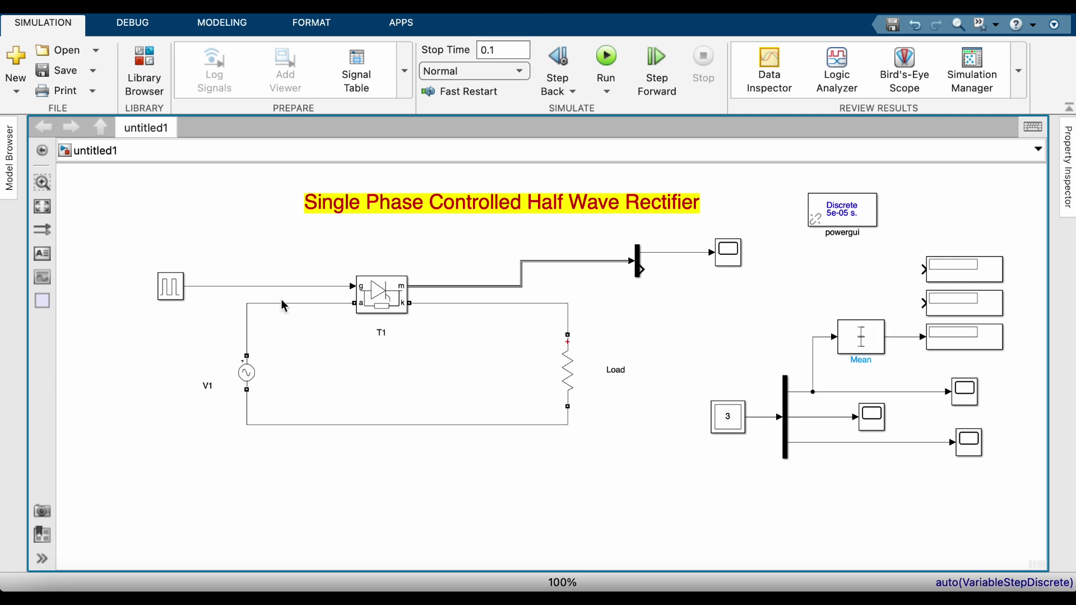
Enable Running mean in the Mean block and rerun the simulation
click(607, 62)
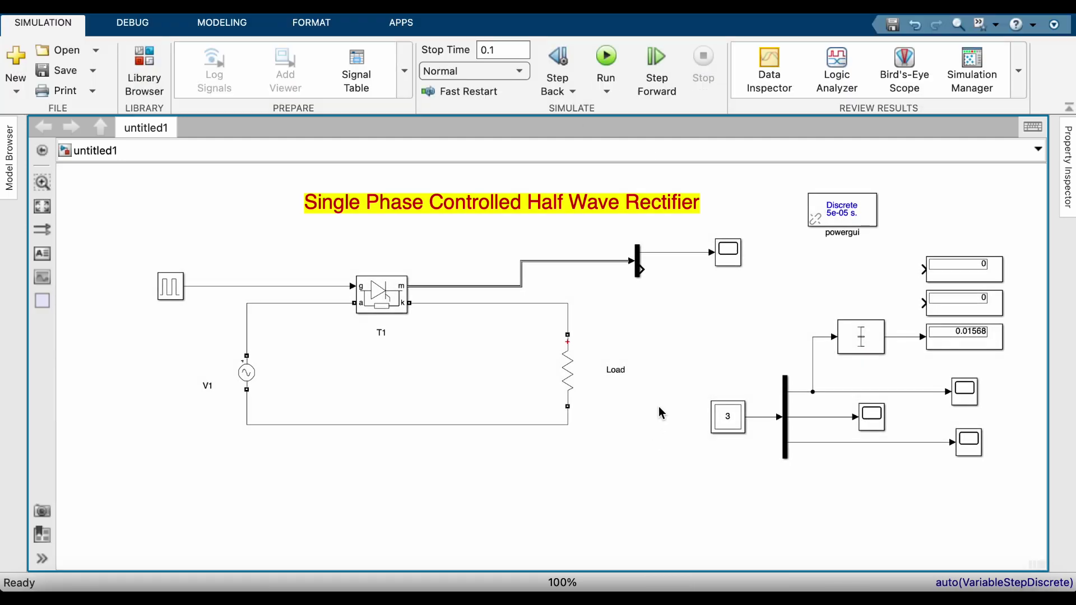
double_click(866, 341)
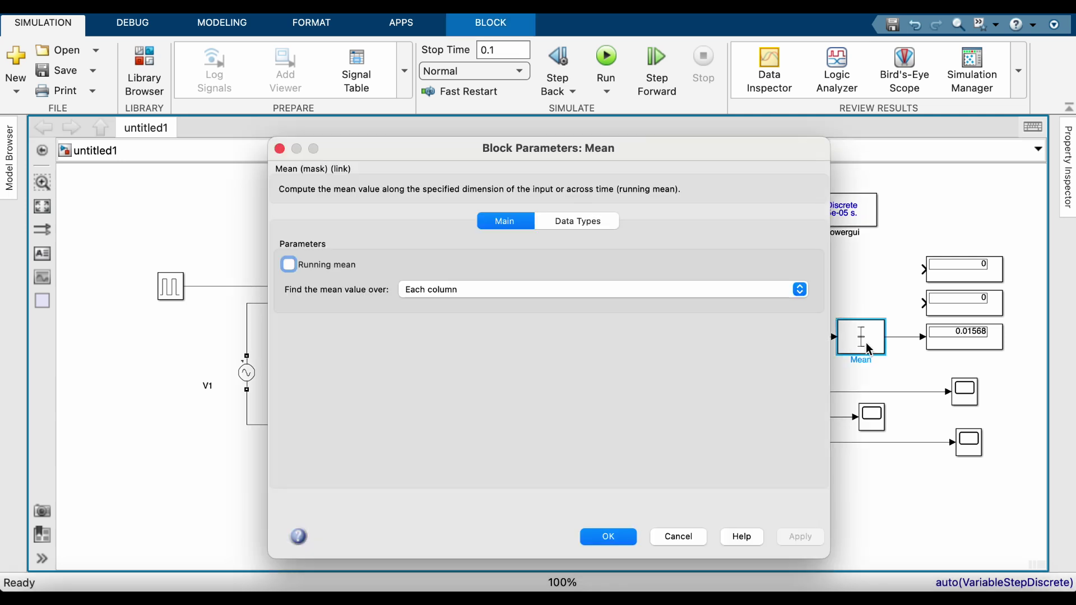
click(295, 267)
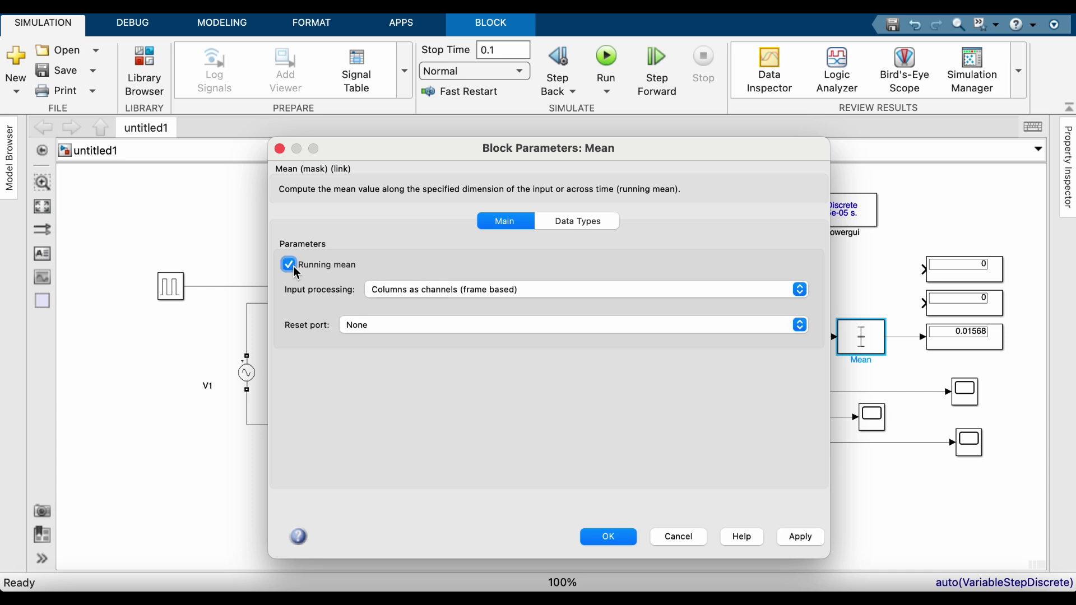
click(785, 537)
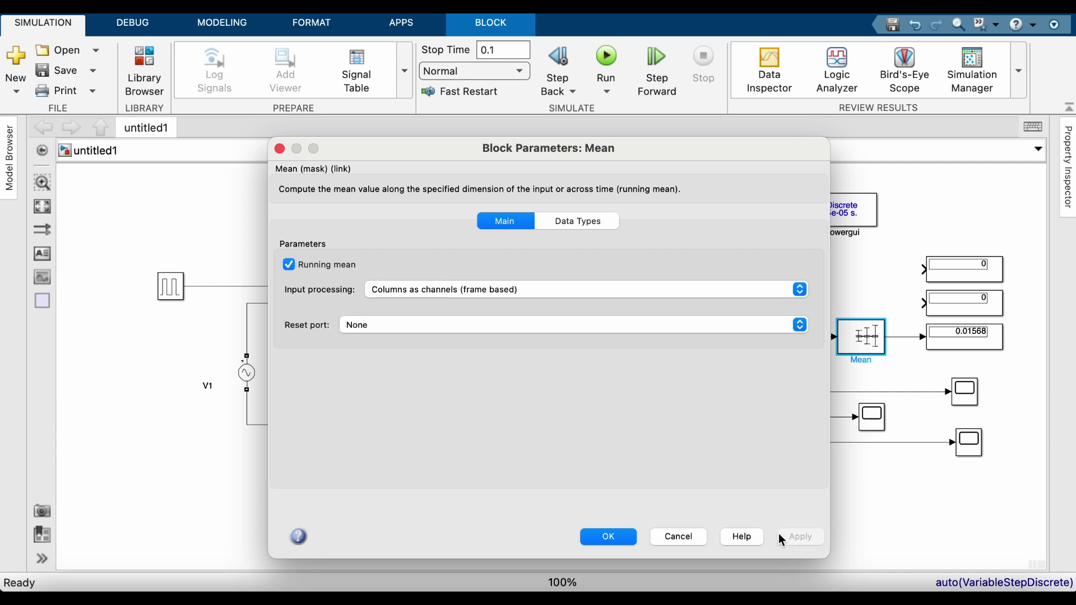
click(631, 539)
click(607, 54)
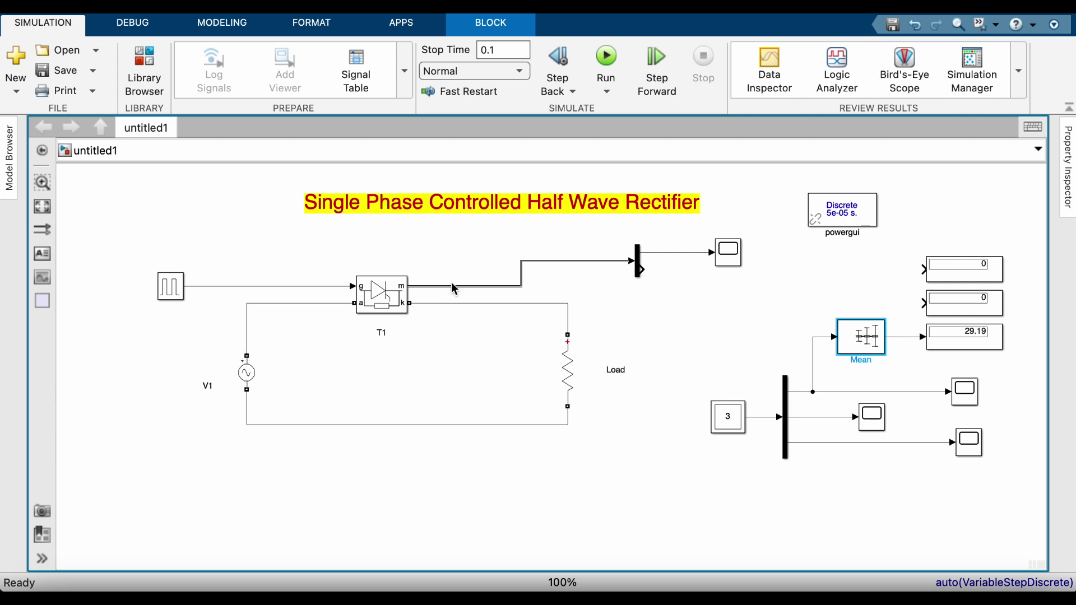
Open the Scope on the thyristor Demux's upper output and rerun the simulation to examine its waveform
double_click(730, 256)
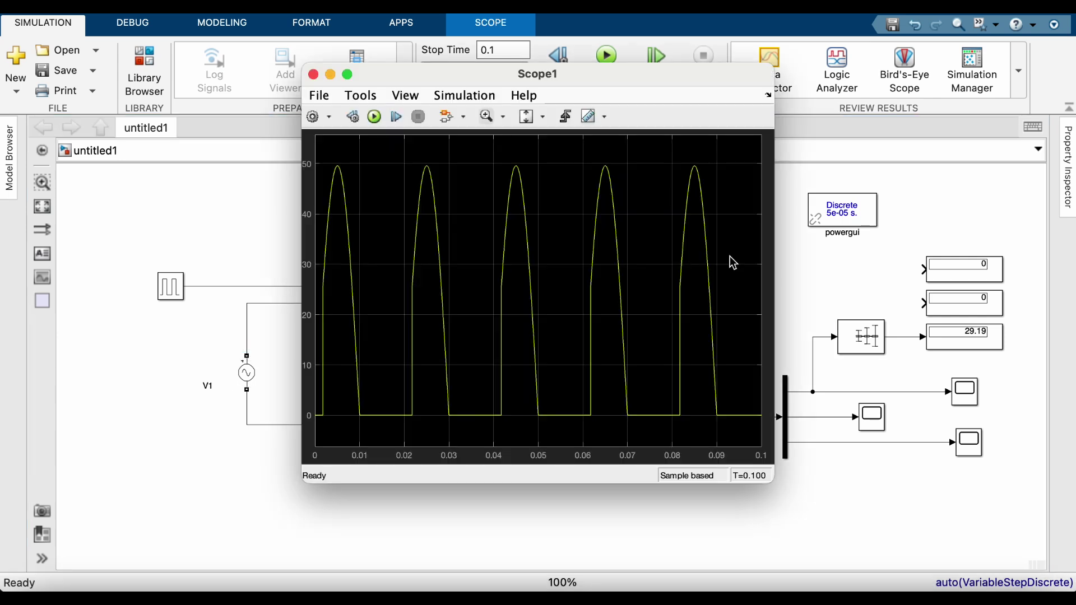
click(378, 119)
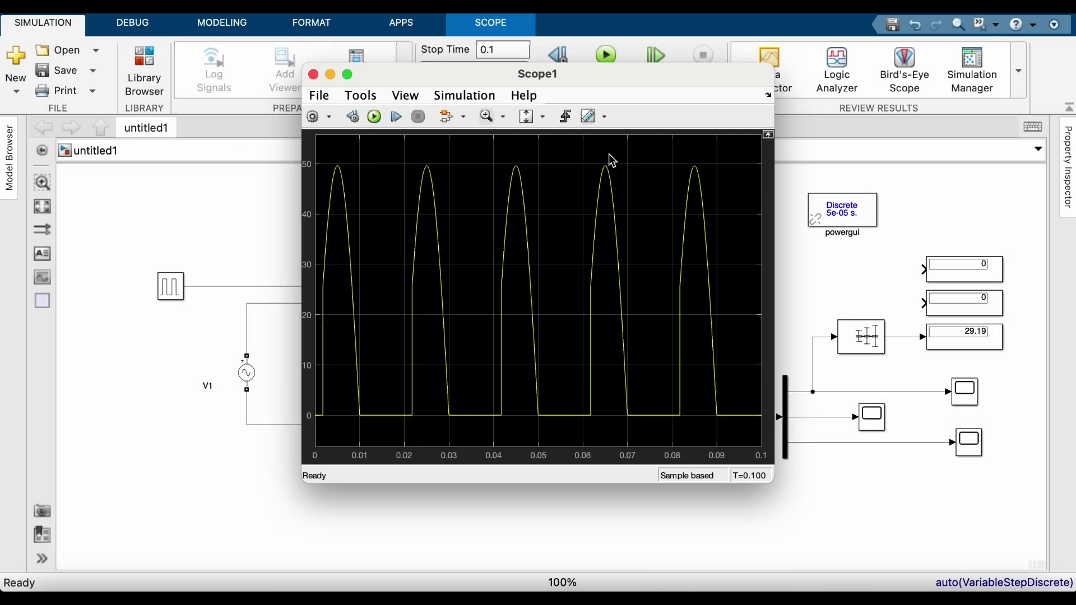
click(807, 306)
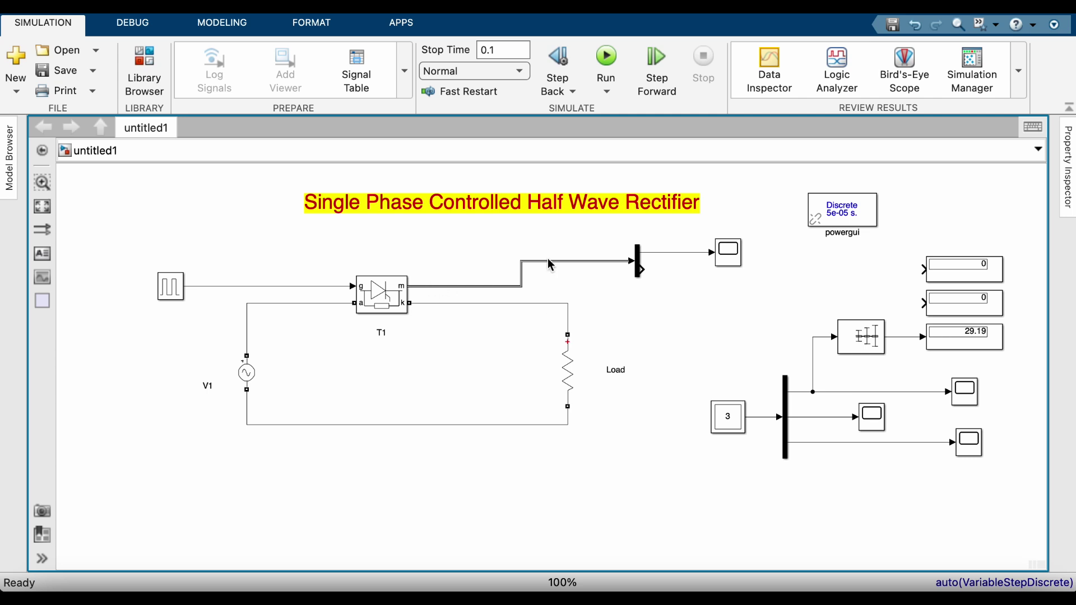
Copy the thyristor Scope below itself, connect the copy to the thyristor Demux's lower output and run the simulation
drag(728, 253, 728, 295)
drag(643, 267, 723, 297)
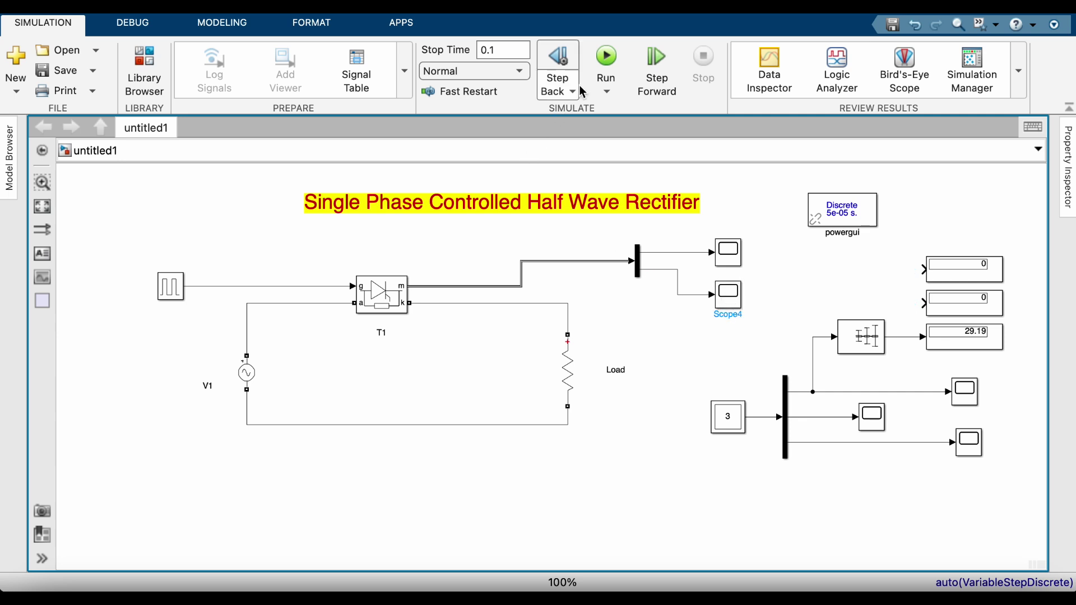
click(610, 57)
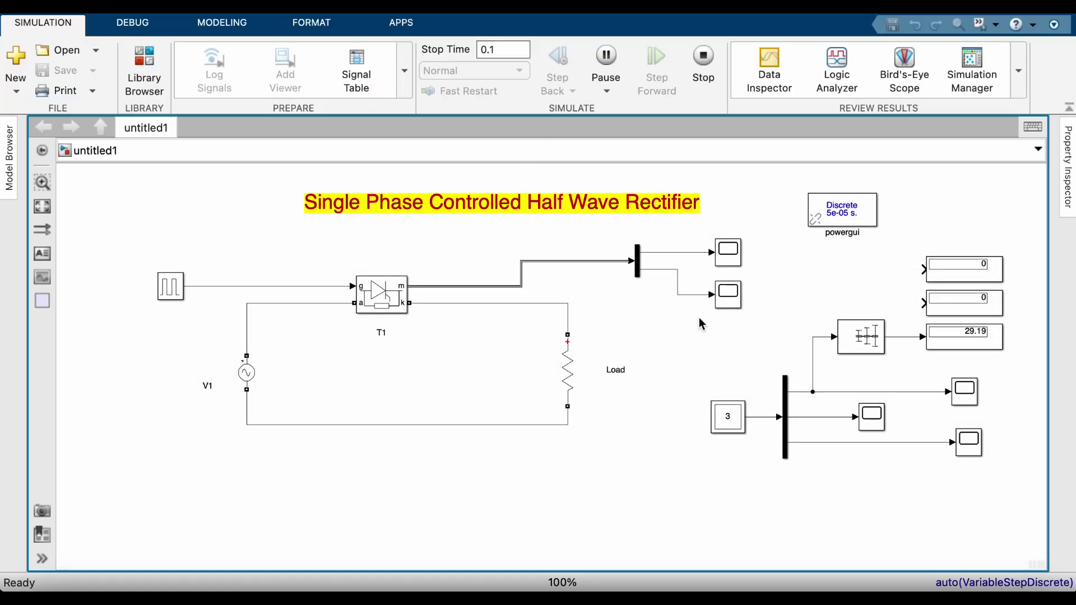
Open the Scope on the thyristor Demux's lower output to examine its waveform, and close it
click(730, 291)
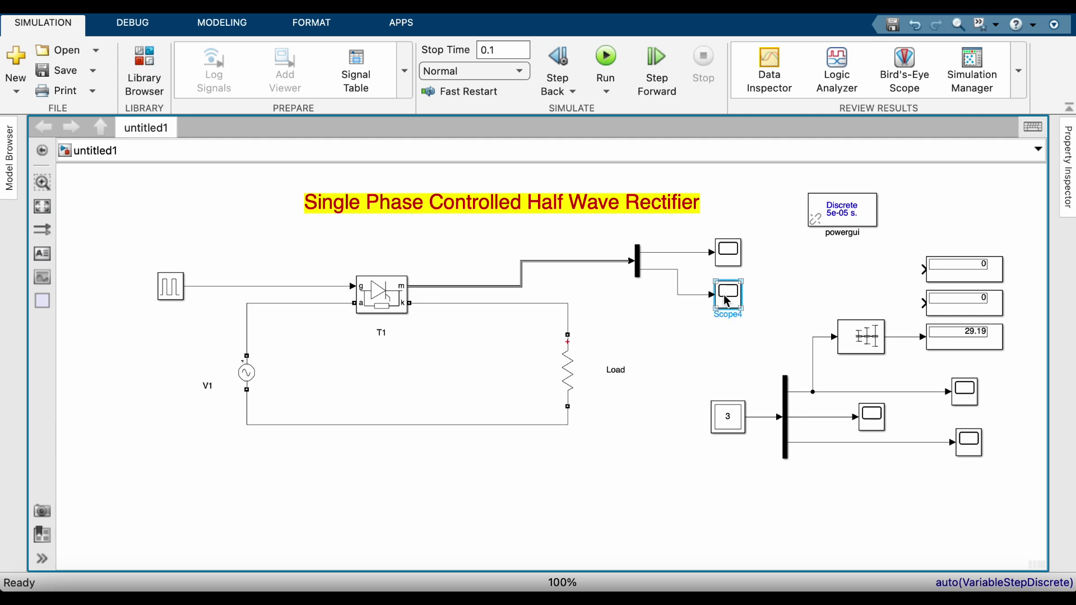
double_click(724, 294)
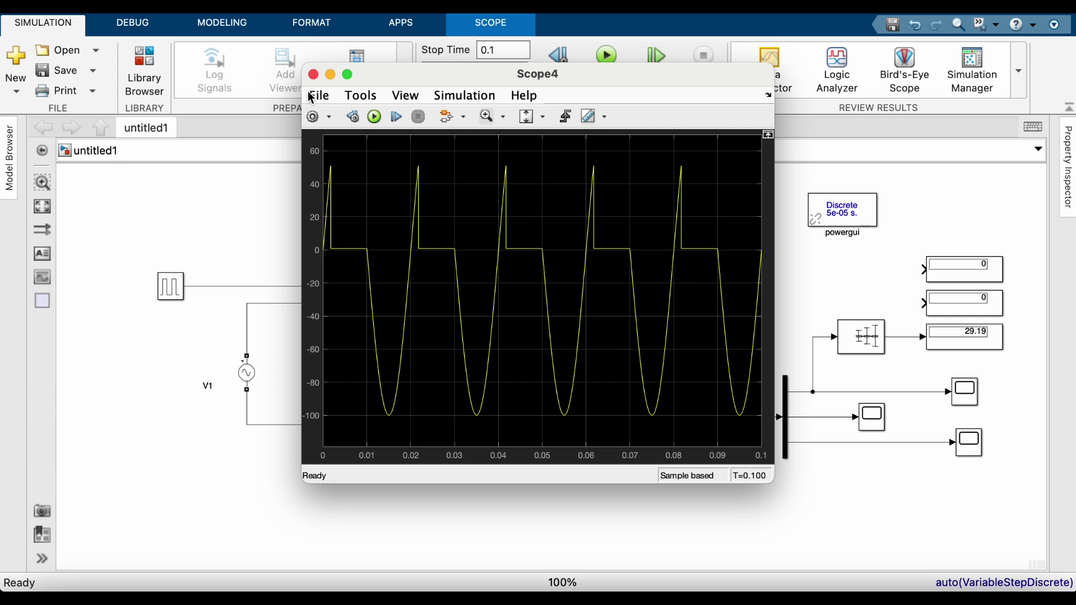
click(313, 74)
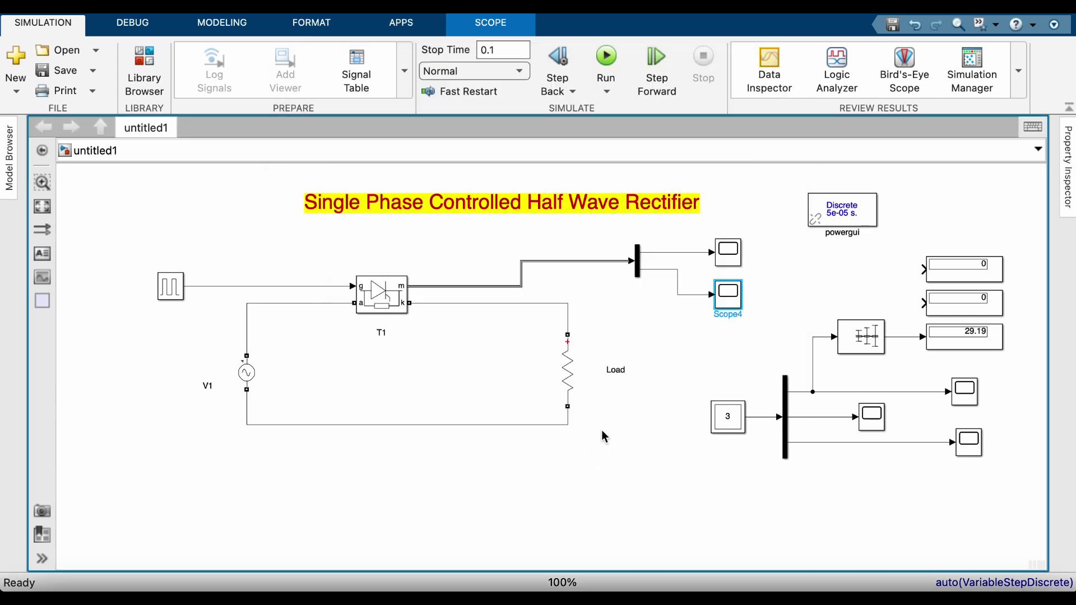
Move the return wire between the voltage source and the load lower to enlarge the circuit loop
drag(323, 423, 318, 487)
click(648, 446)
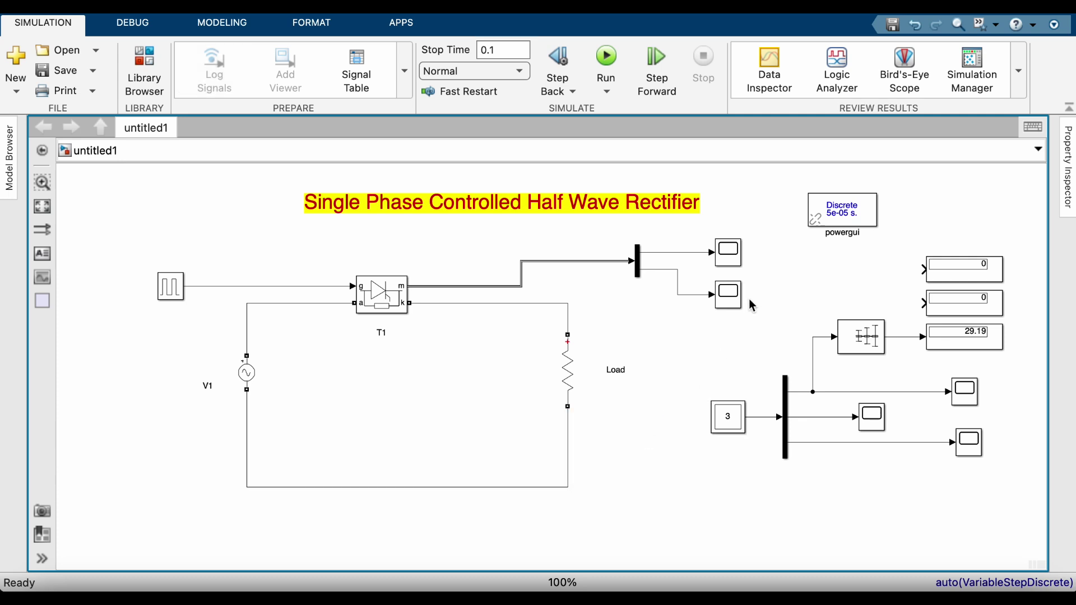
Open the Scope on the Multimeter Demux's upper output to review the load voltage, and return to the model
click(968, 396)
double_click(968, 395)
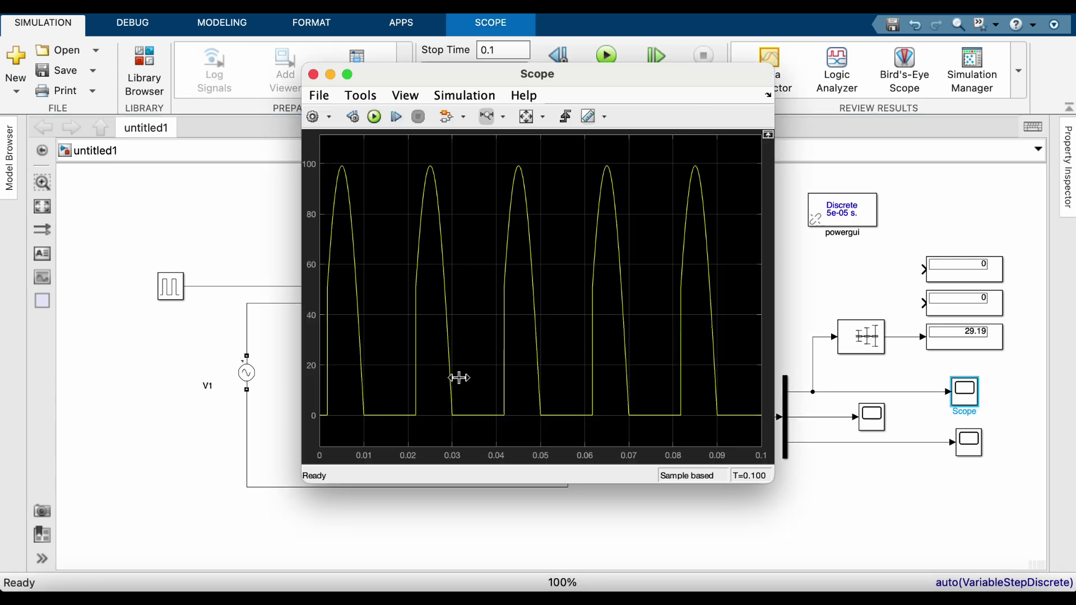
click(279, 412)
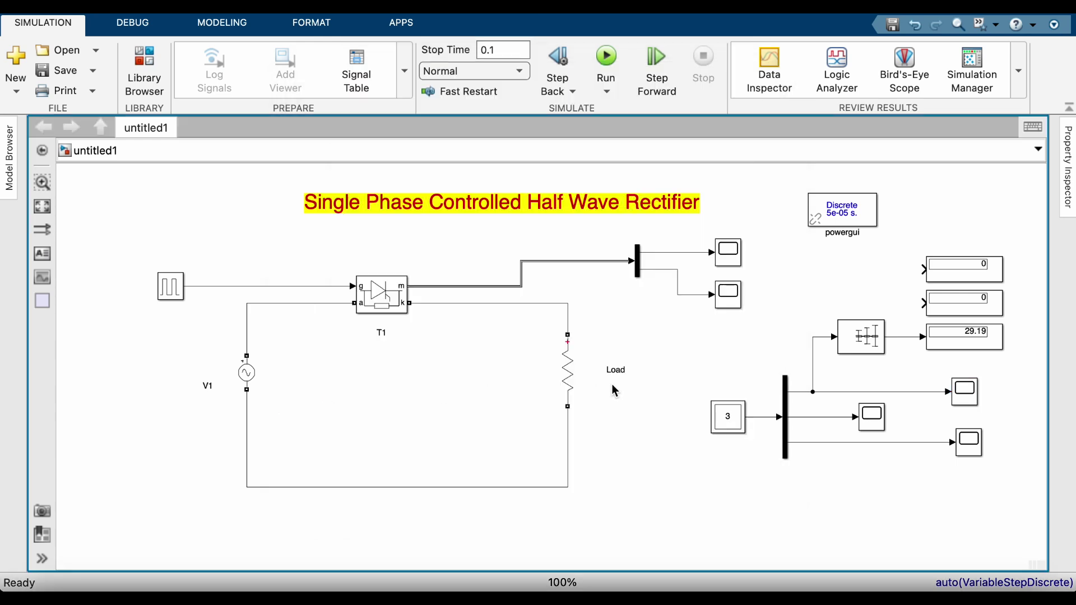
Change the load's branch type to RL and set its inductance to 5e-3 H
double_click(562, 387)
click(563, 390)
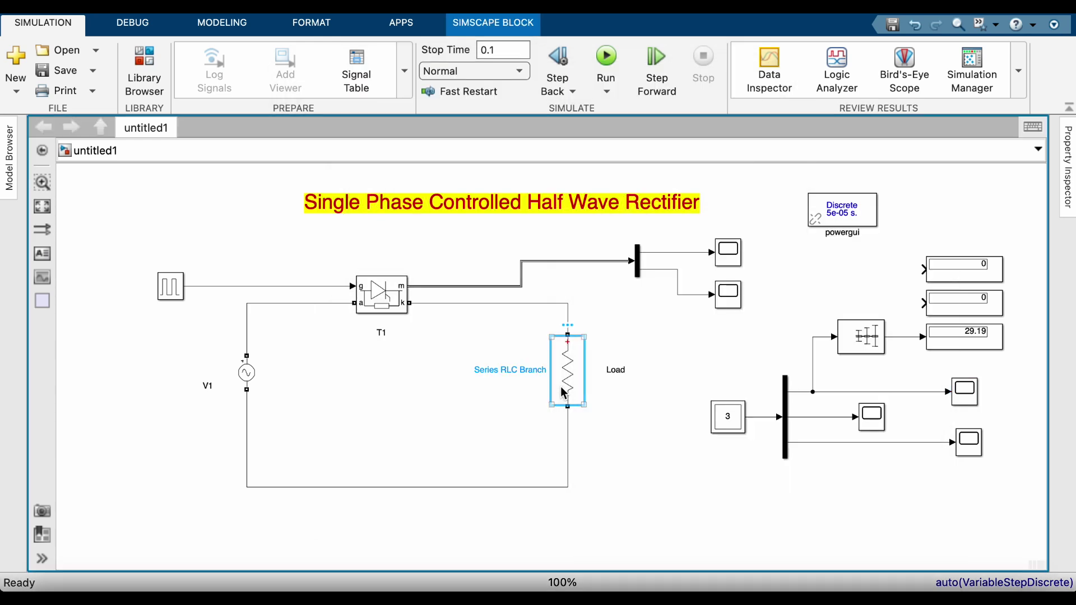
double_click(563, 391)
click(698, 341)
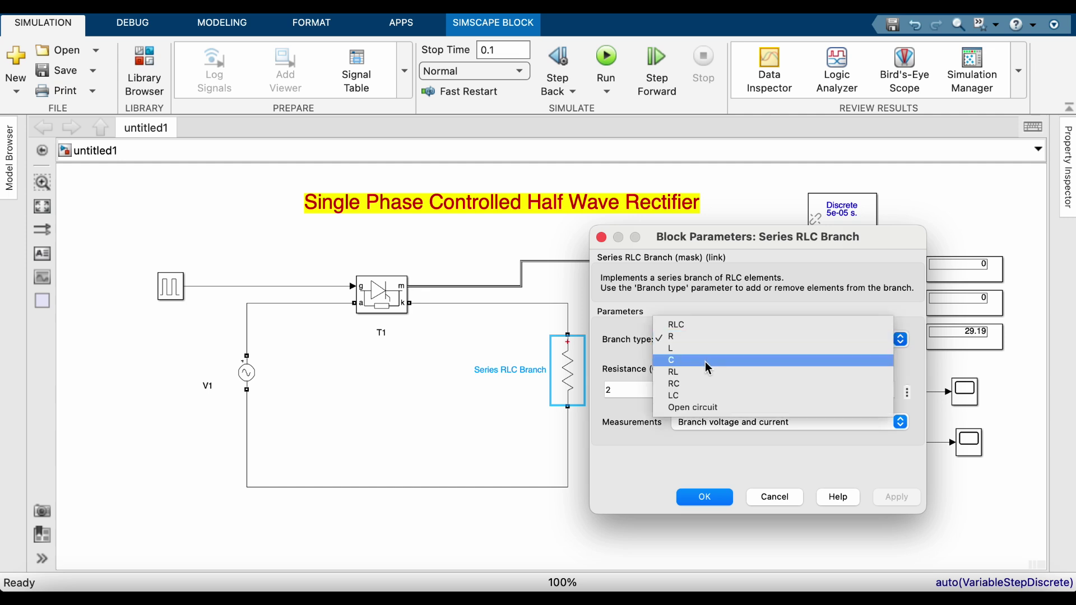
click(704, 372)
double_click(612, 440)
click(611, 440)
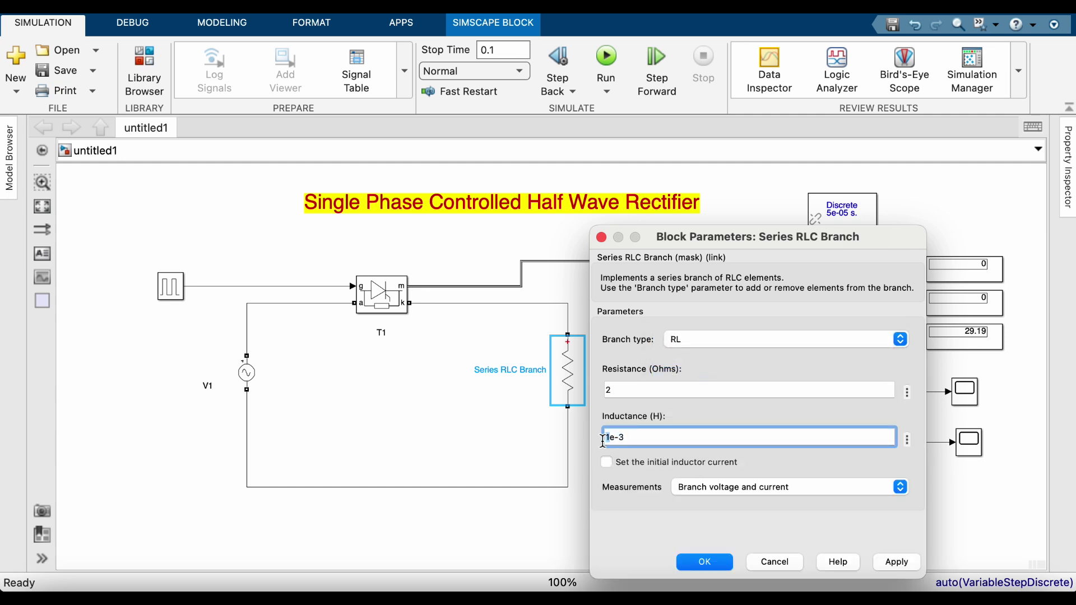
key(BackSpace)
text(5)
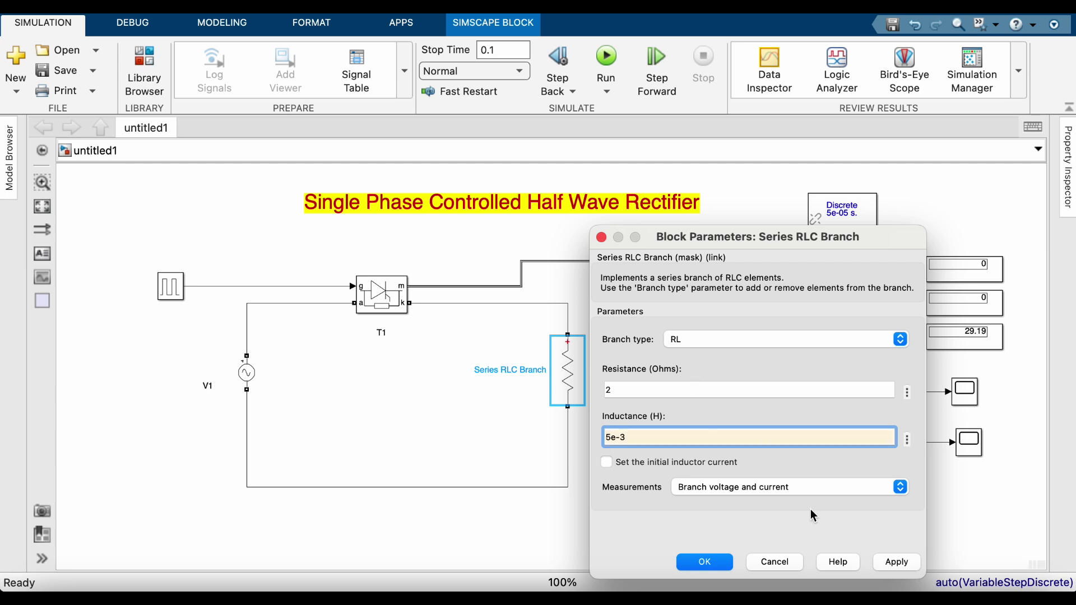
click(899, 564)
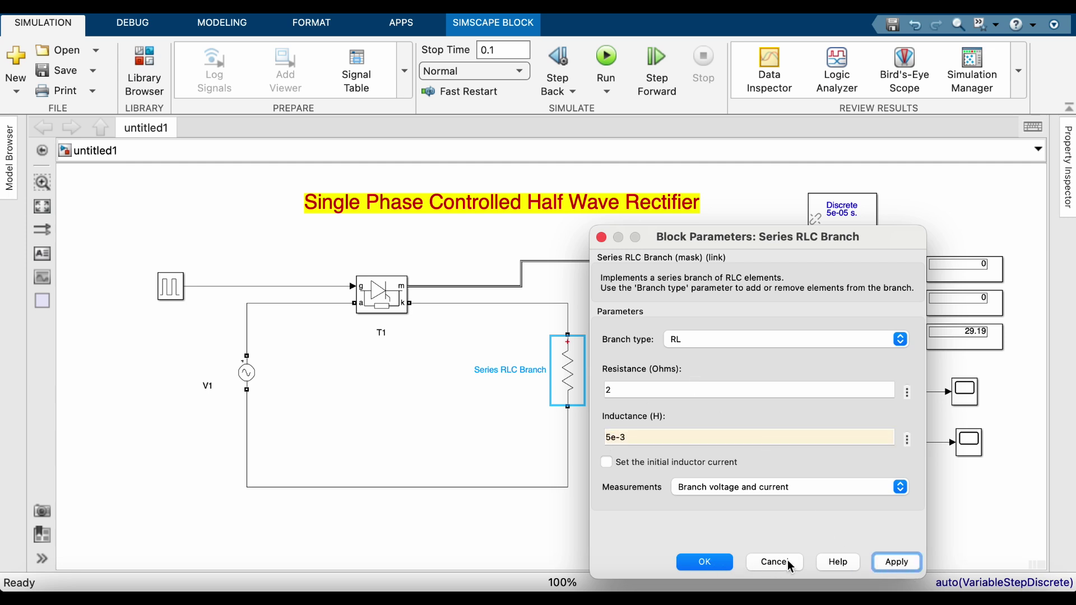
click(705, 562)
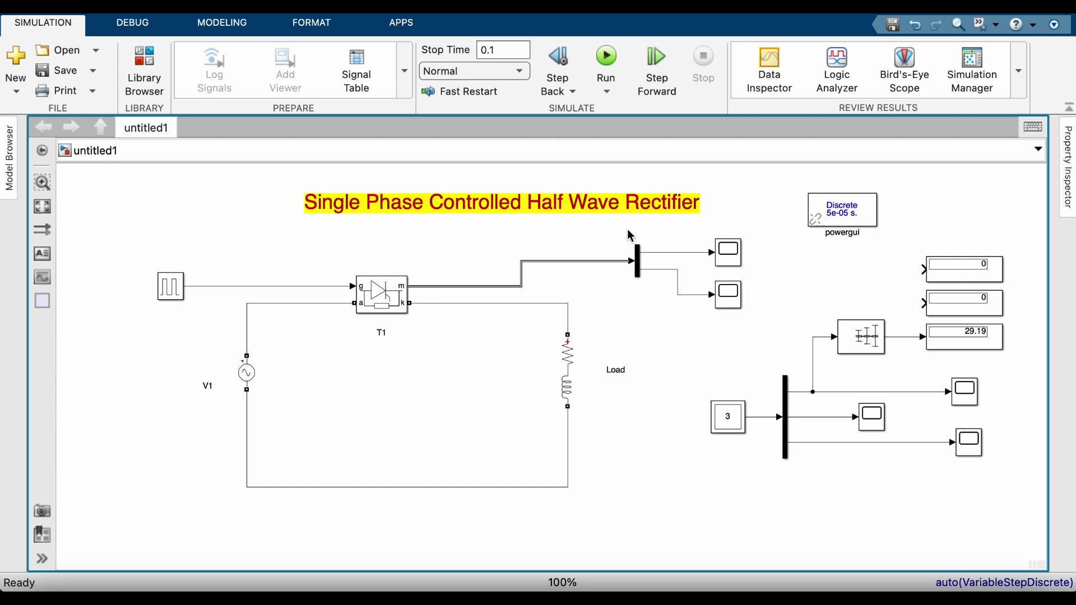
Run the simulation and examine the load voltage in the Scope on the Multimeter Demux's upper output, with the axes scaled to fit
click(604, 58)
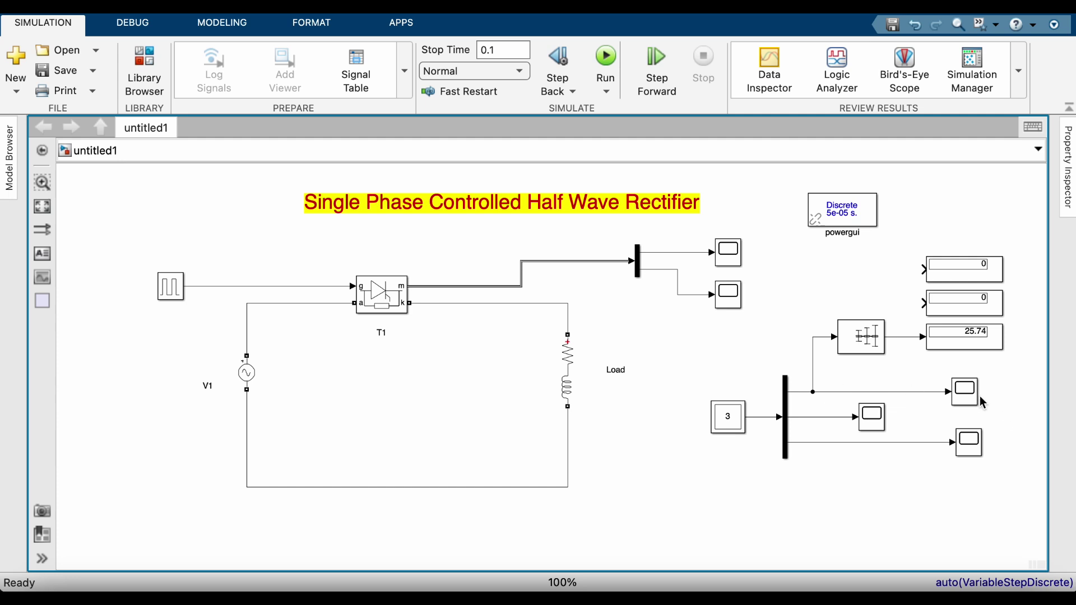
click(970, 395)
double_click(969, 395)
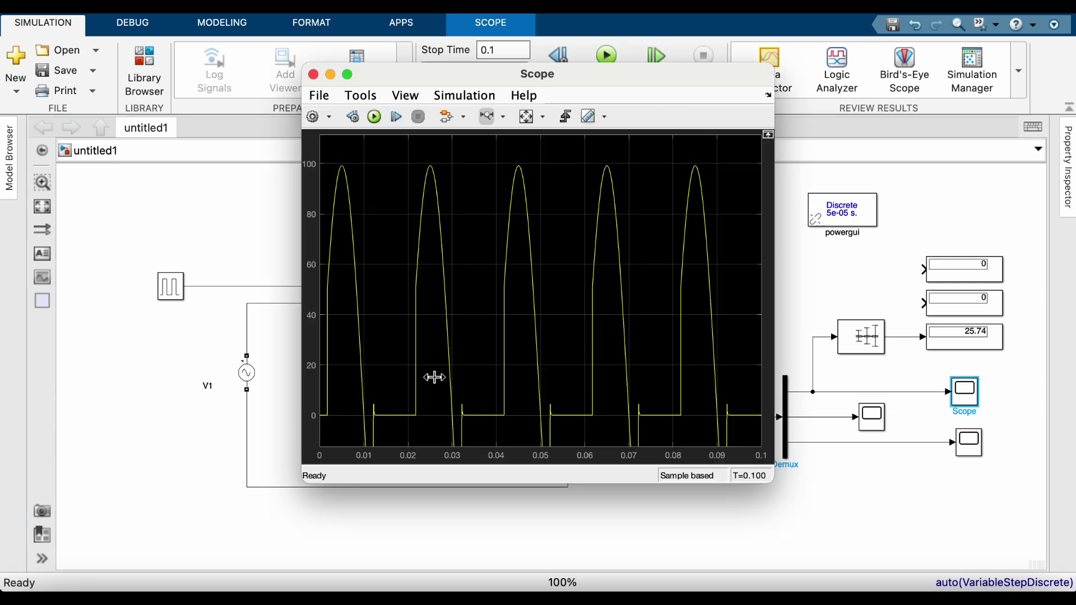
click(527, 117)
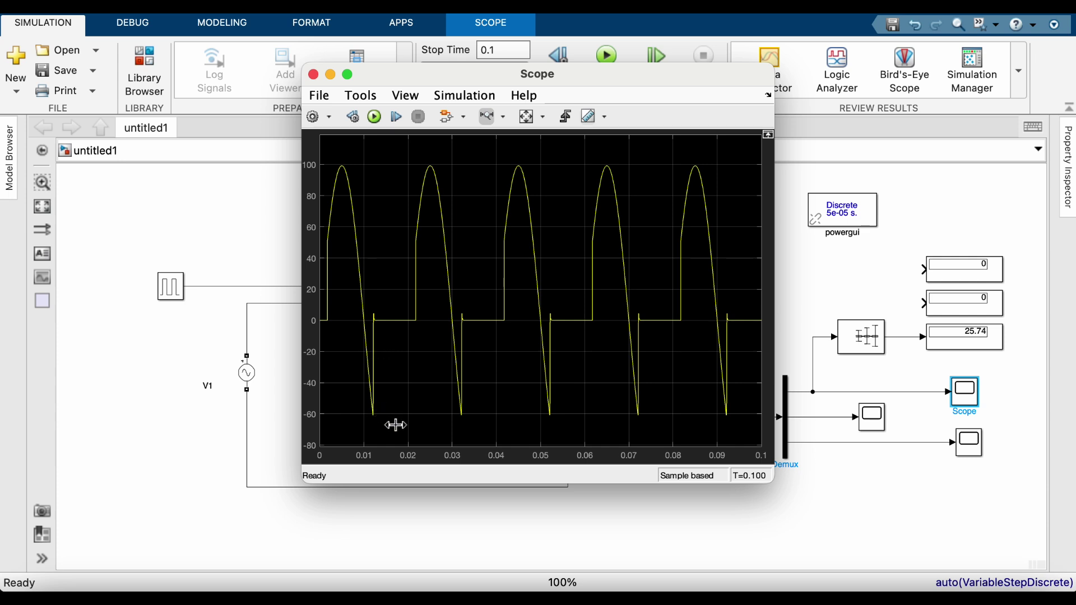
click(823, 479)
Set the inductance of the Series RLC Branch load to 10e-3 H
double_click(567, 393)
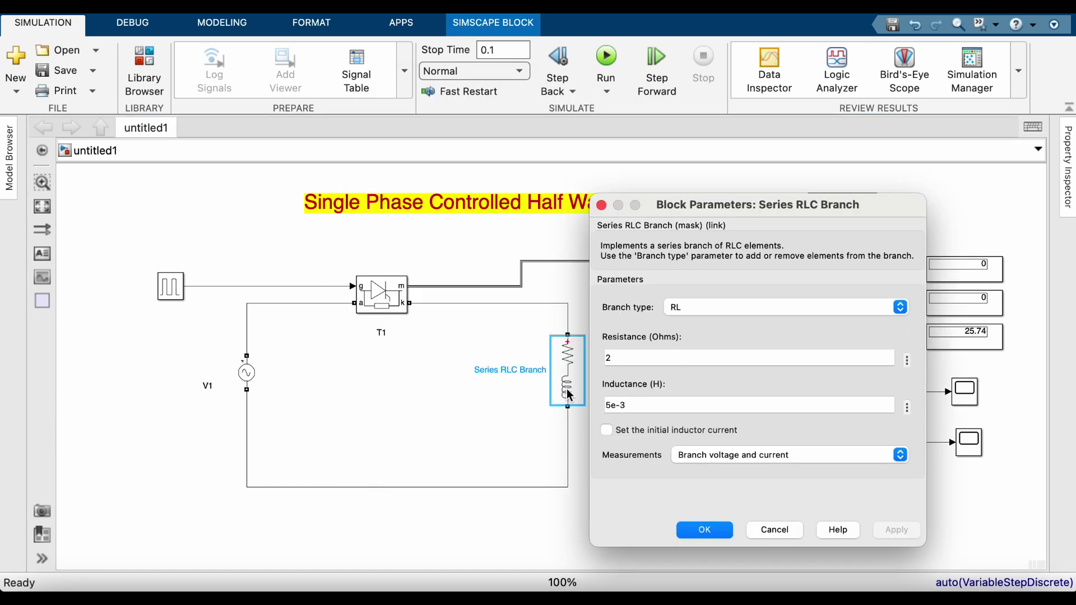
click(610, 404)
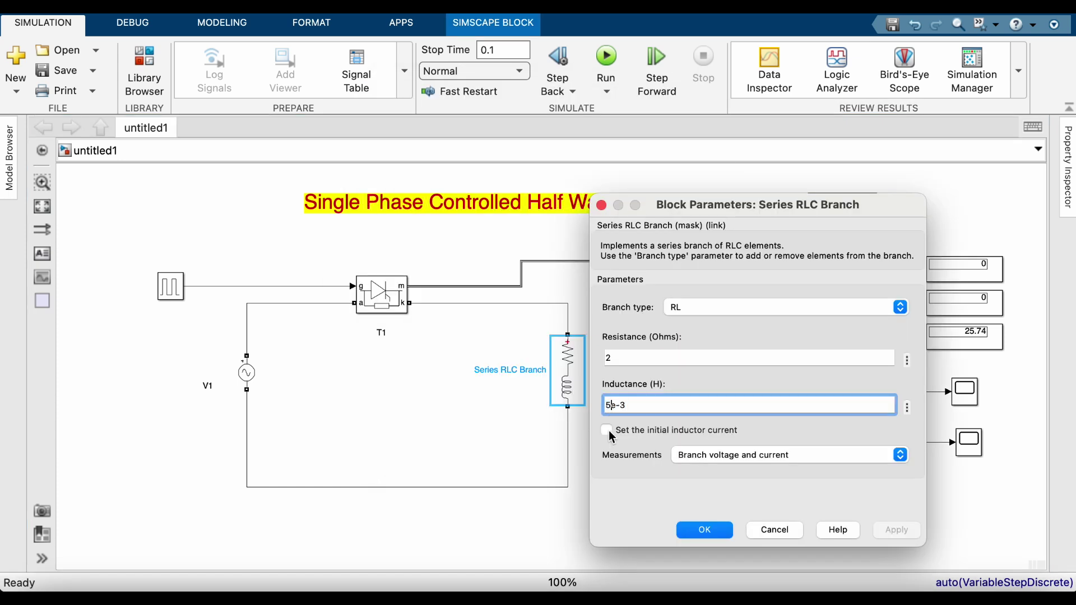
key(BackSpace)
text(10)
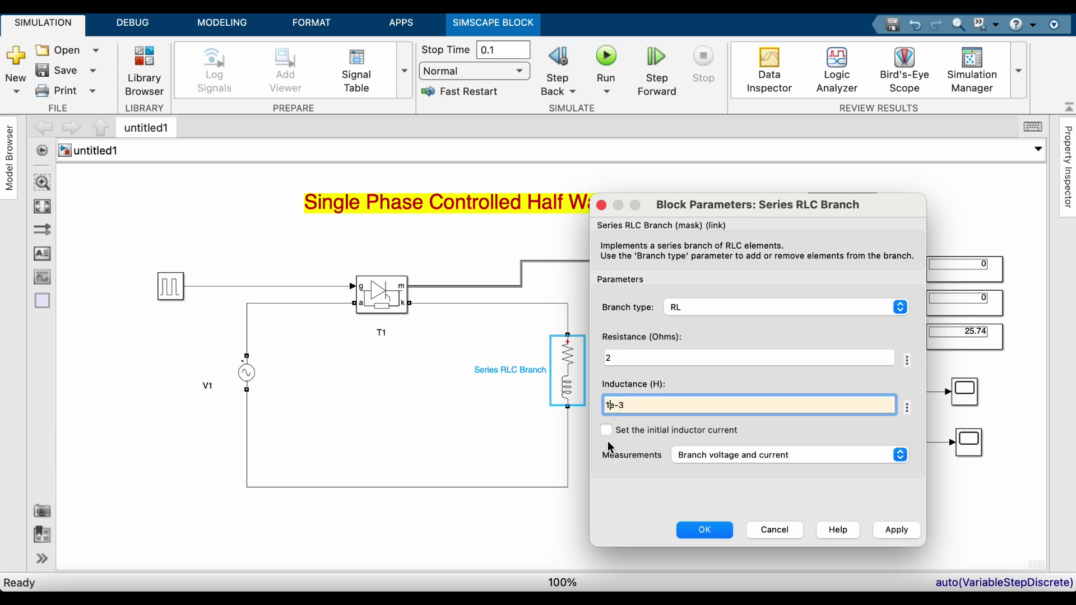
click(897, 530)
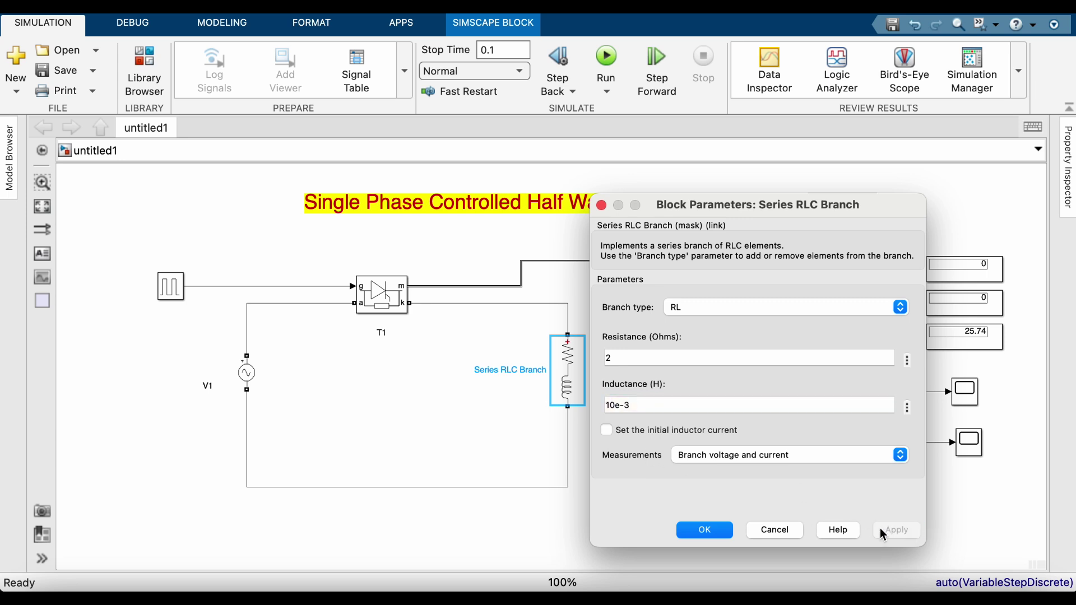
click(693, 532)
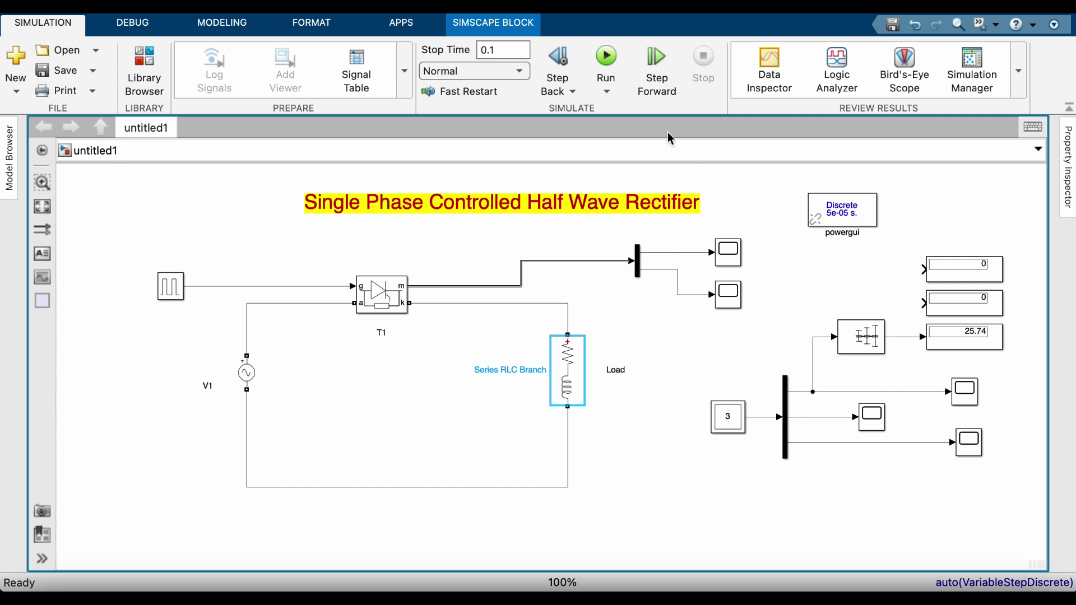
Rerun the simulation with the new inductance, review the autoscaled load voltage waveform in the Scope, and close it
click(607, 57)
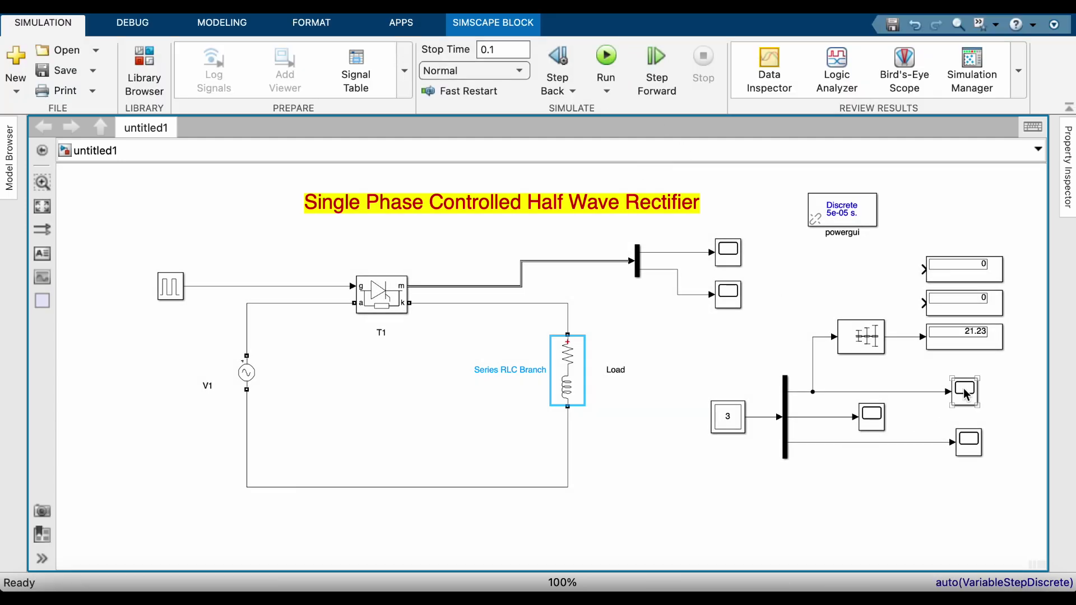
double_click(965, 392)
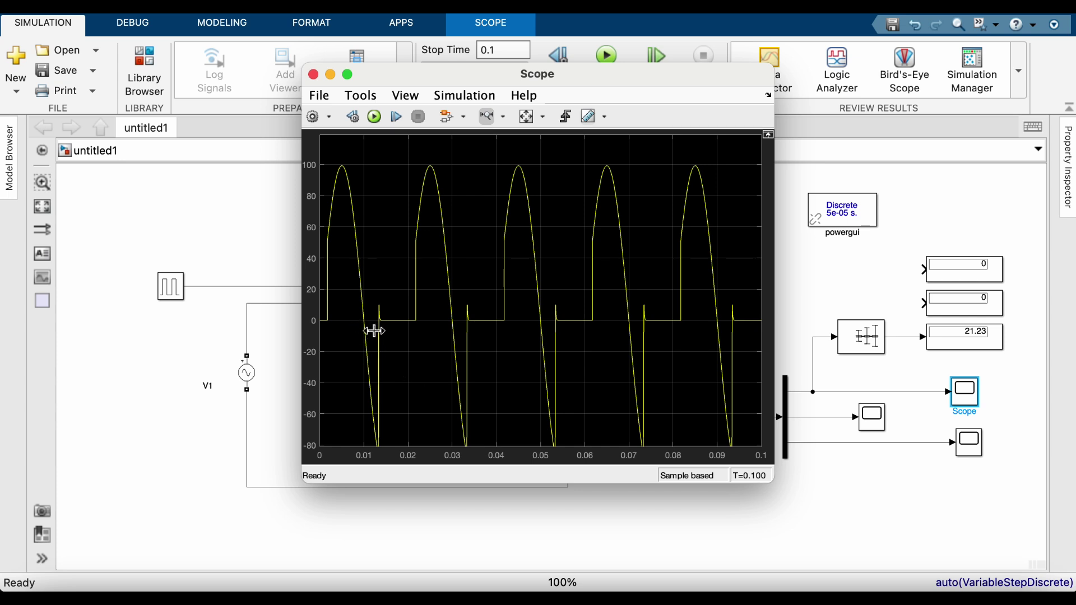
scroll(403, 341, up, 1)
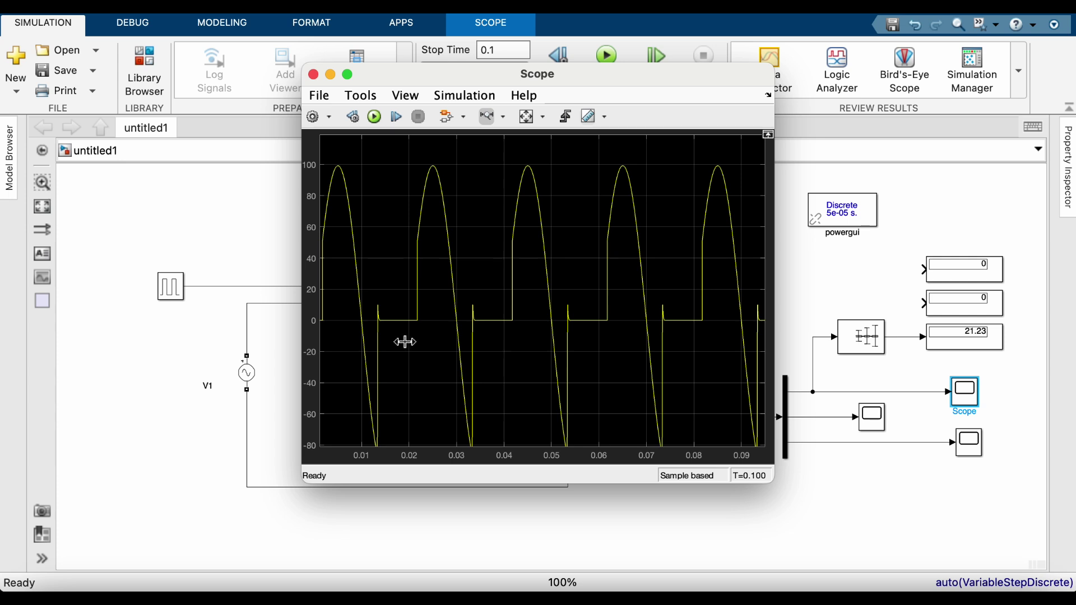
scroll(405, 342, down, 1)
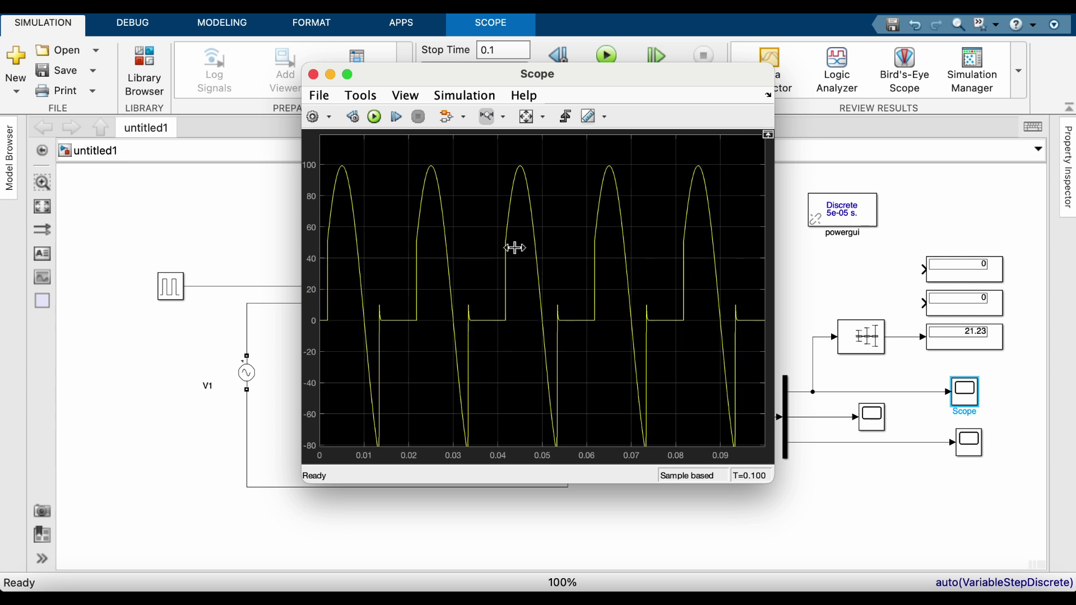
click(528, 116)
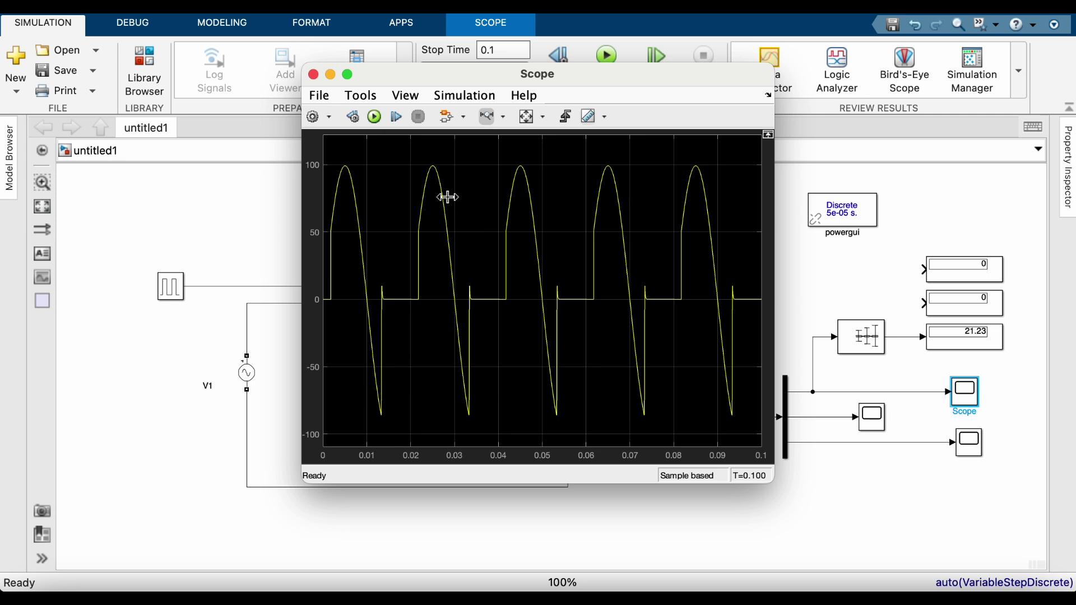
click(313, 74)
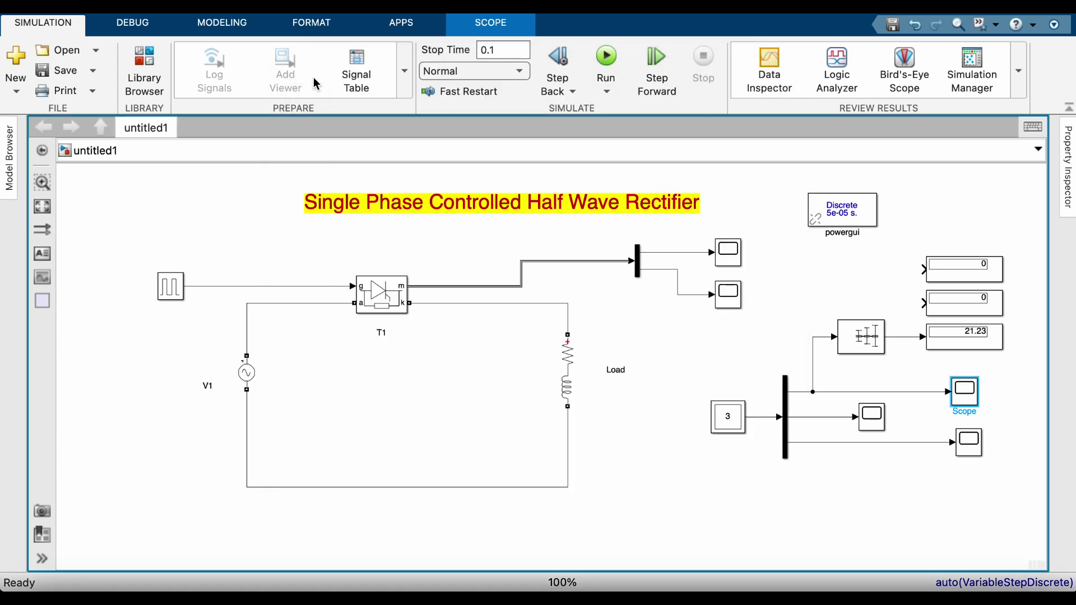
click(678, 494)
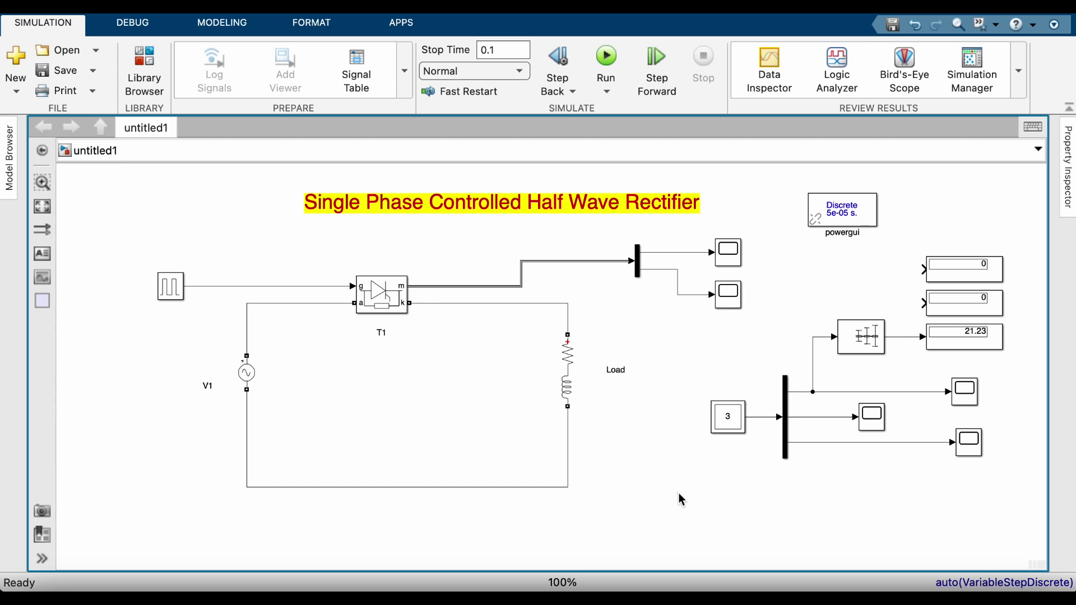
Change the background color of the AC Voltage Source V1 to red
click(247, 381)
click(248, 375)
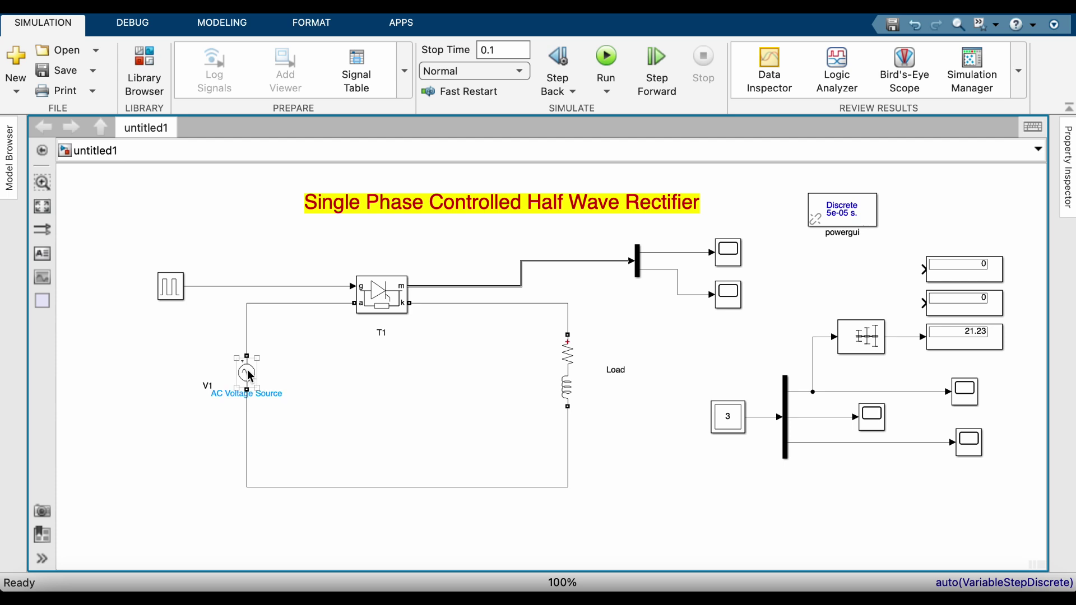
right_click(250, 376)
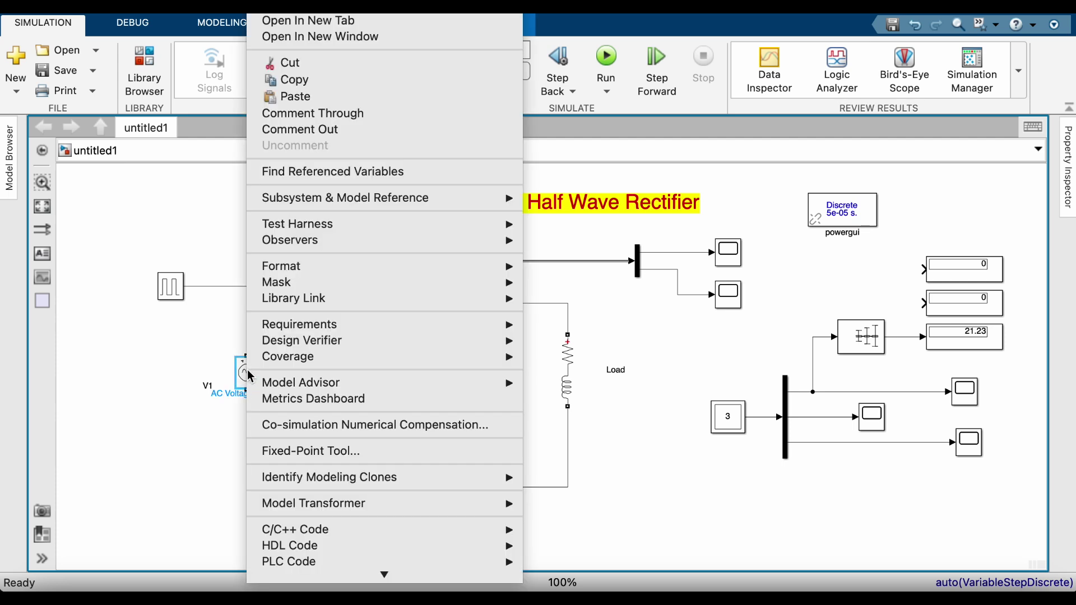
mouse_move(336, 342)
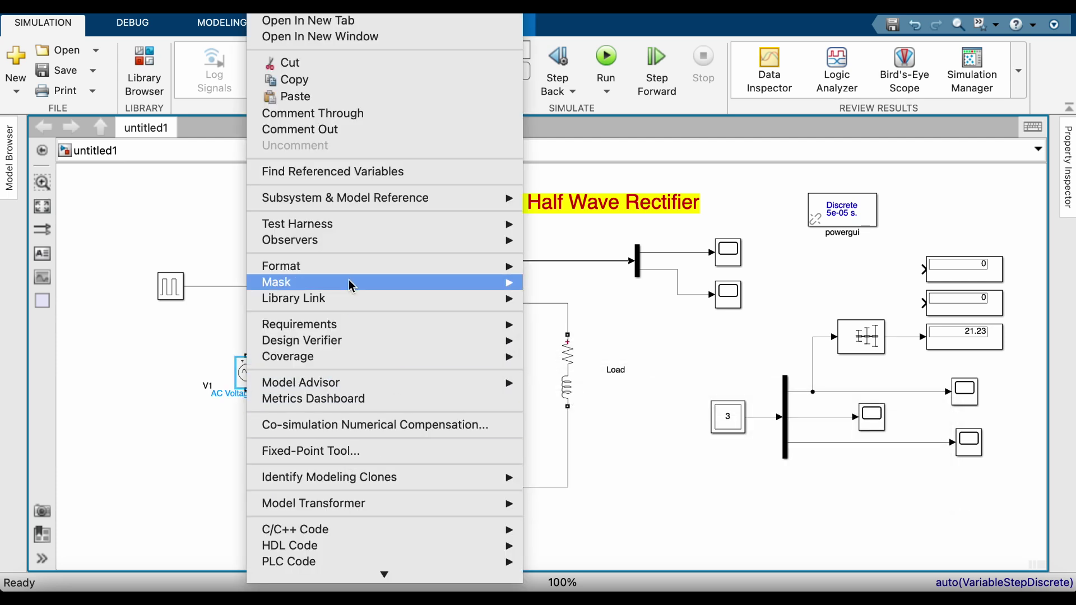
mouse_move(373, 265)
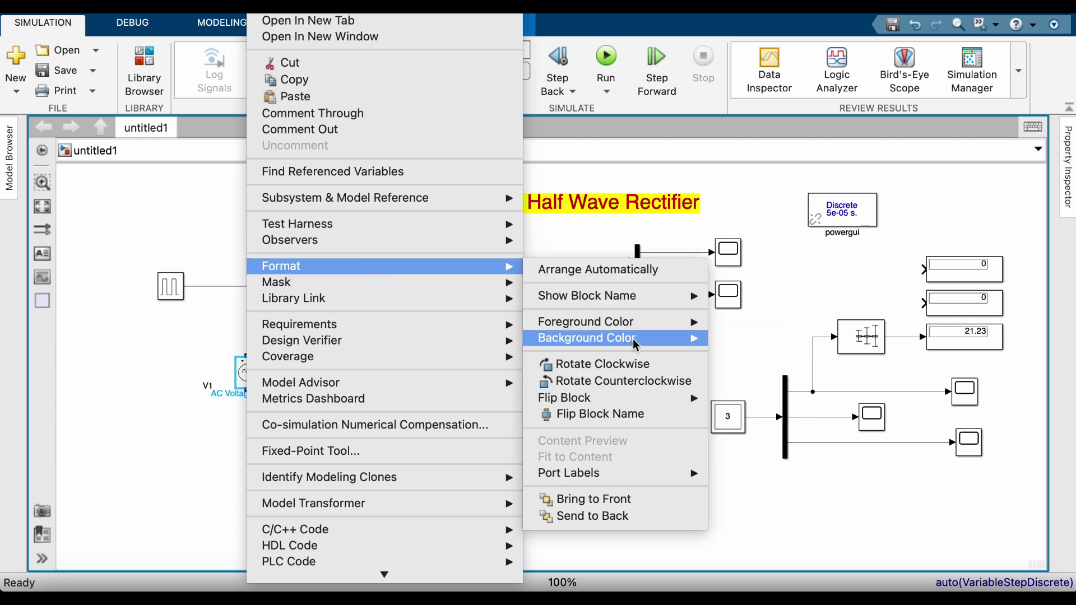
mouse_move(634, 339)
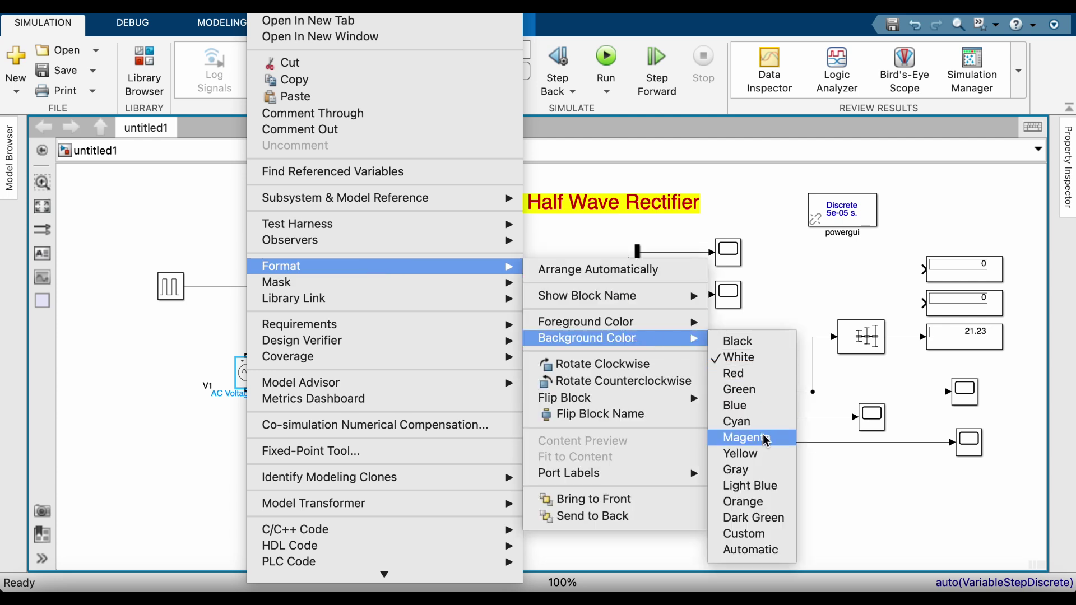
click(766, 372)
click(403, 391)
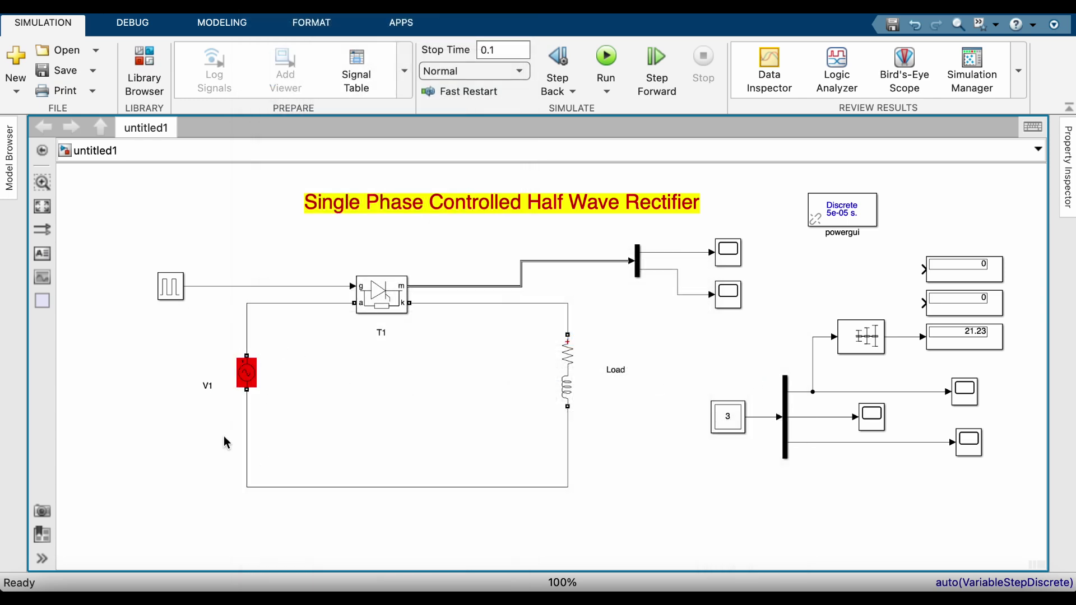
Change the background color of the Series RLC Branch load to magenta
right_click(568, 374)
mouse_move(700, 311)
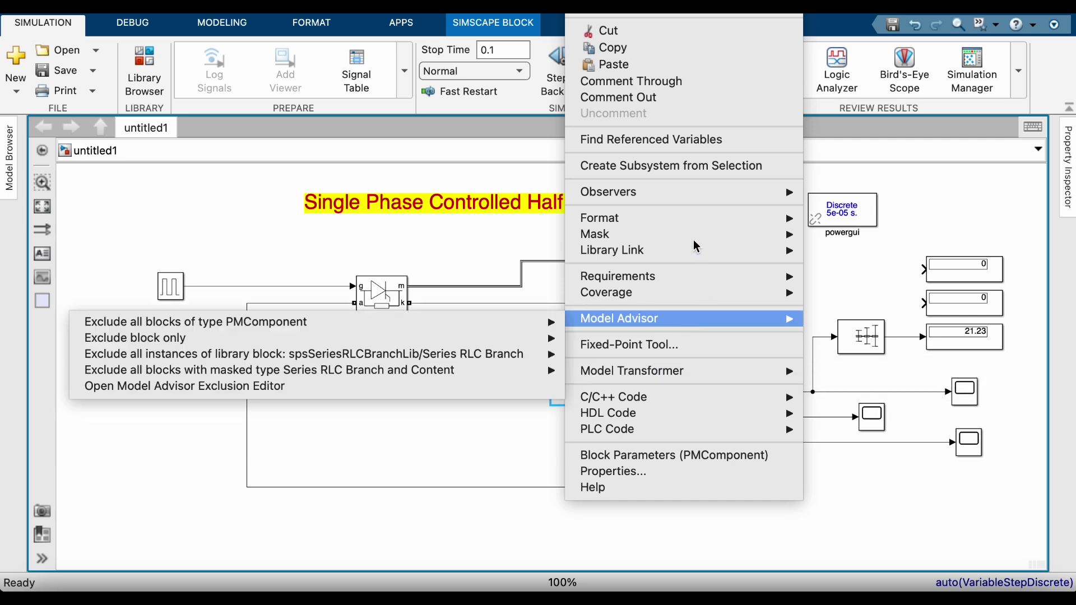
mouse_move(680, 221)
mouse_move(887, 294)
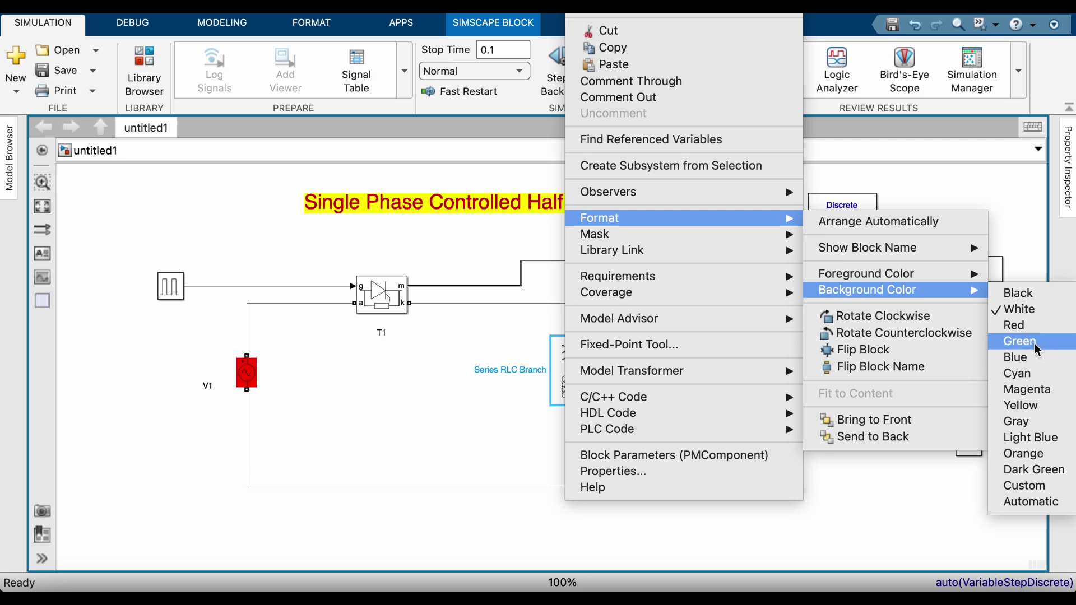
click(1037, 391)
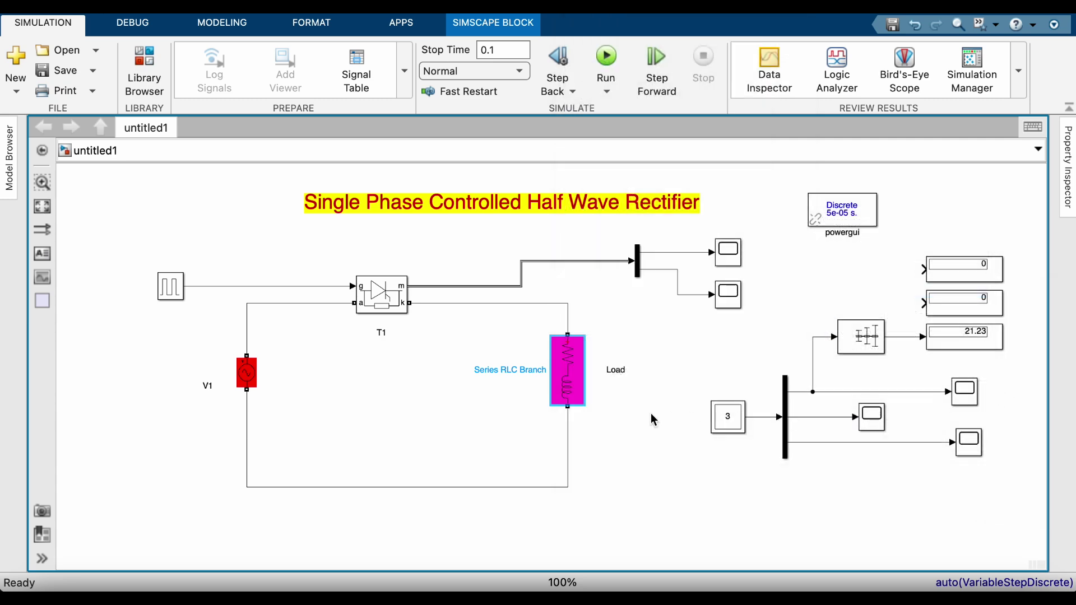
click(620, 436)
Change the background color of the Detailed Thyristor T1 to green
right_click(368, 300)
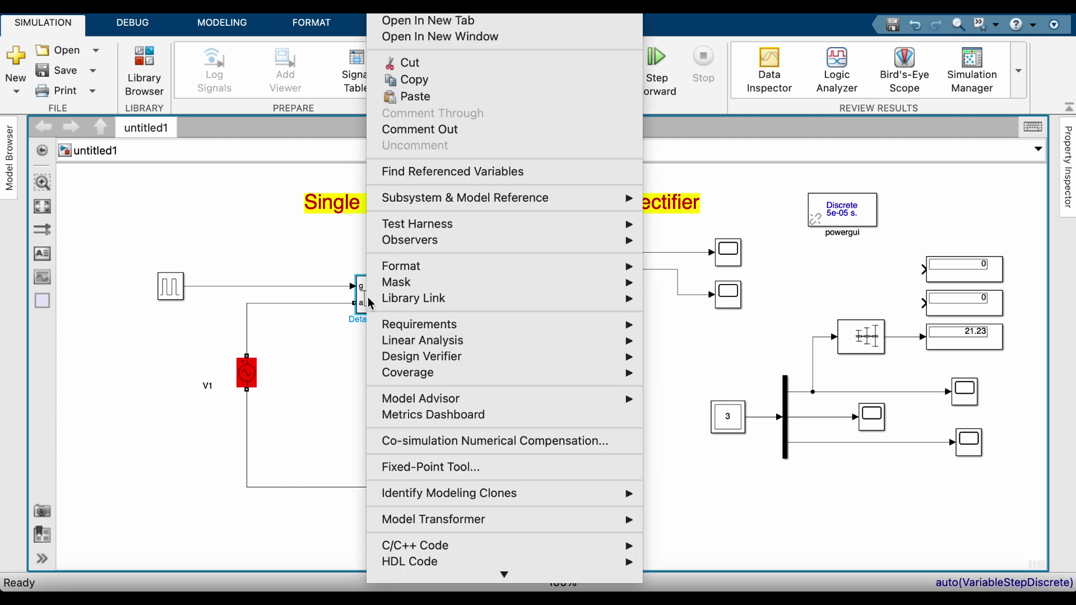
mouse_move(397, 300)
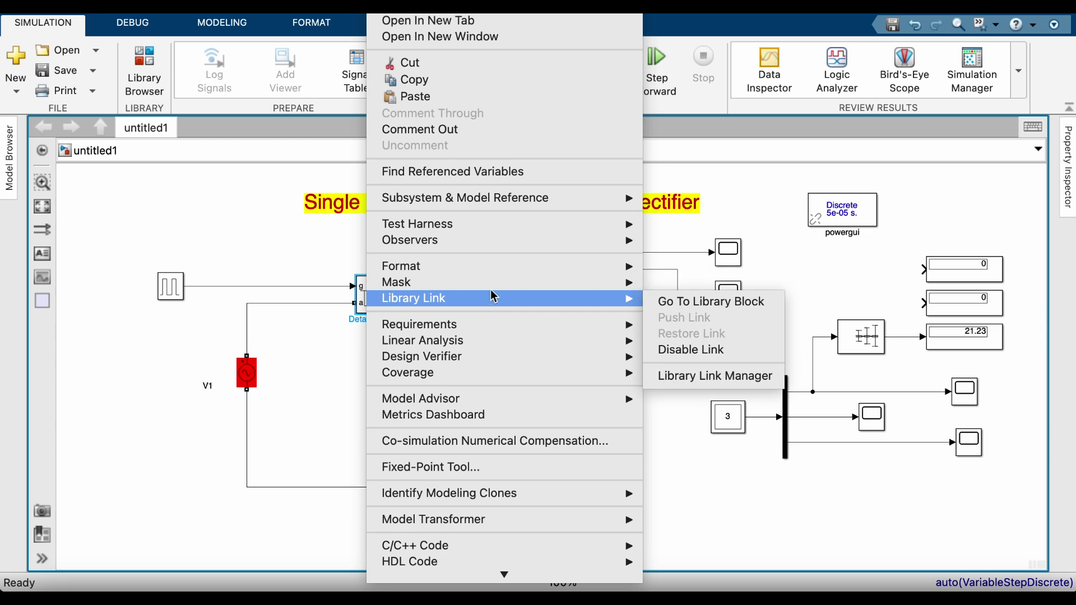
mouse_move(497, 265)
mouse_move(791, 338)
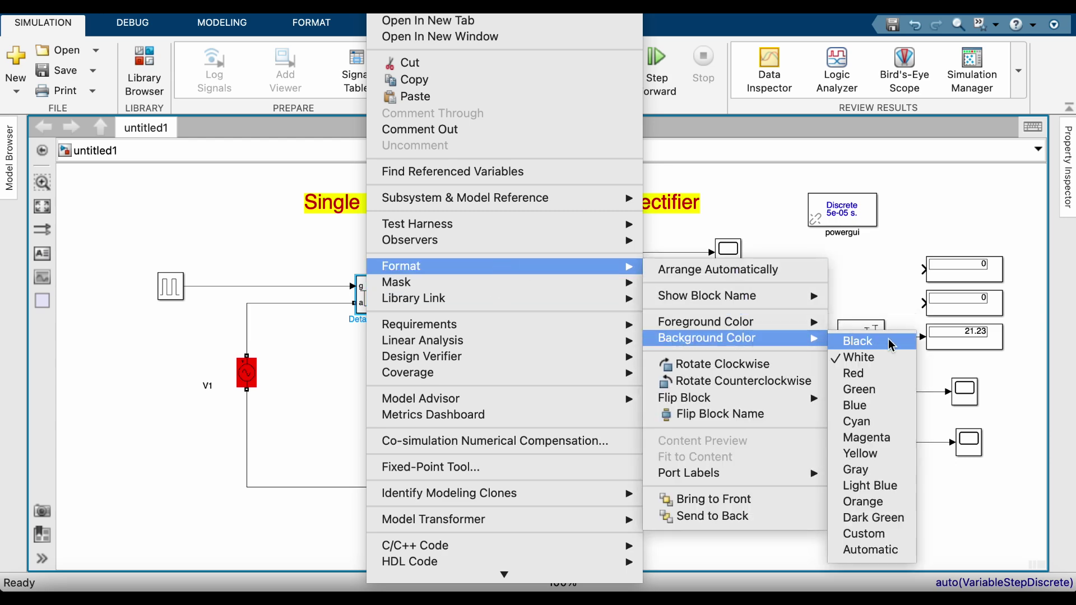
click(886, 393)
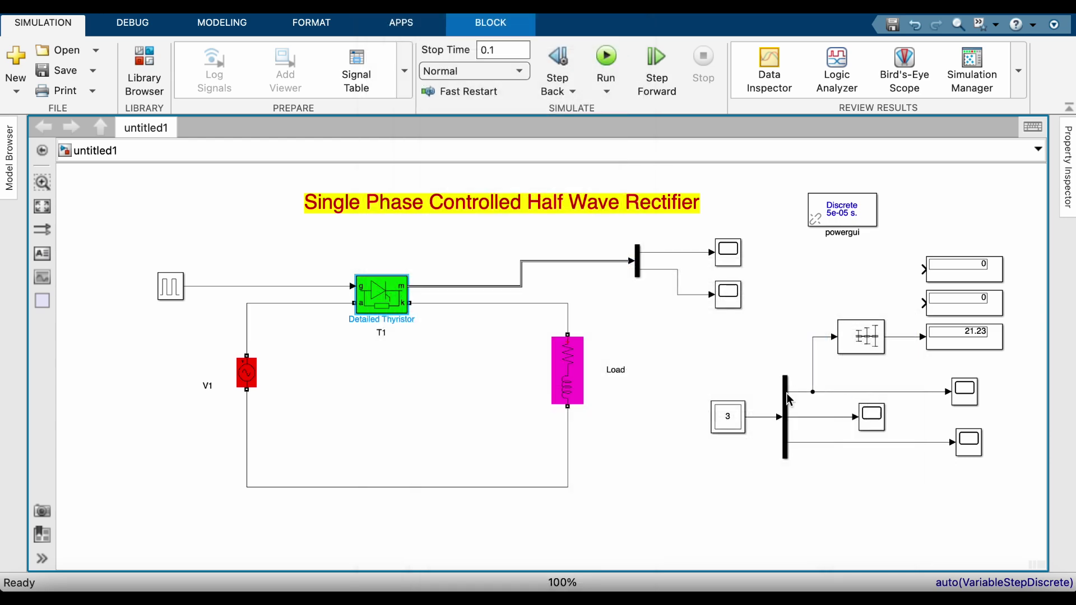
Change the background color of the Pulse Generator feeding the thyristor gate to blue
right_click(170, 287)
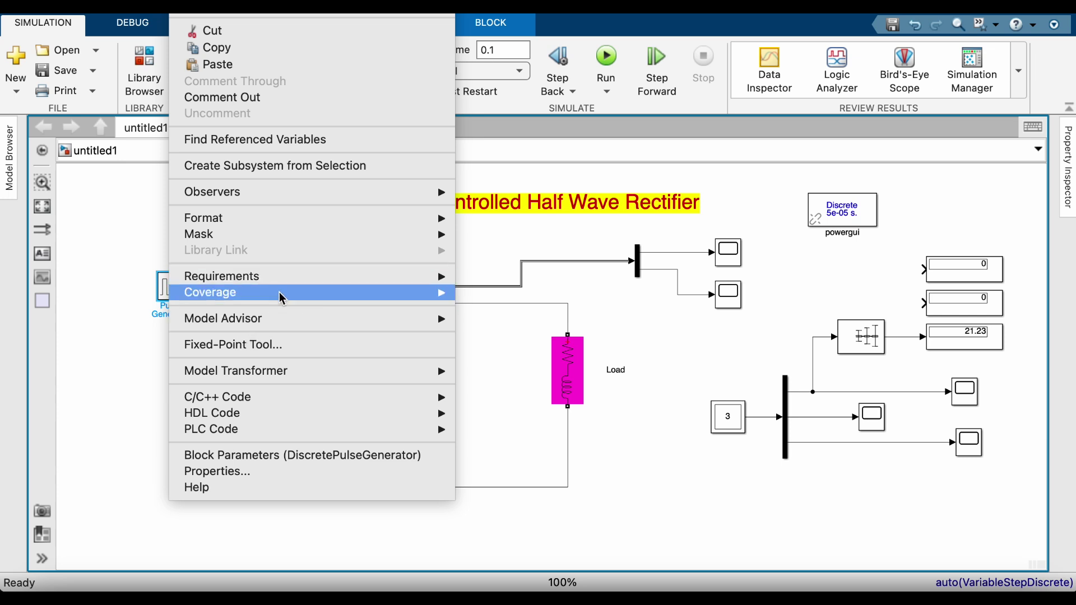
mouse_move(452, 222)
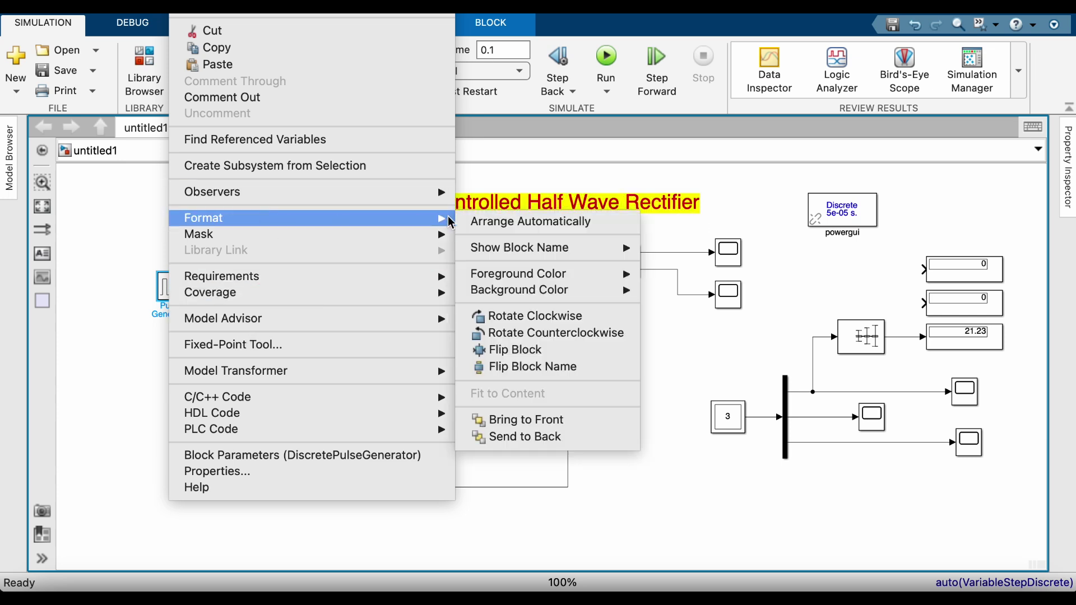
mouse_move(571, 291)
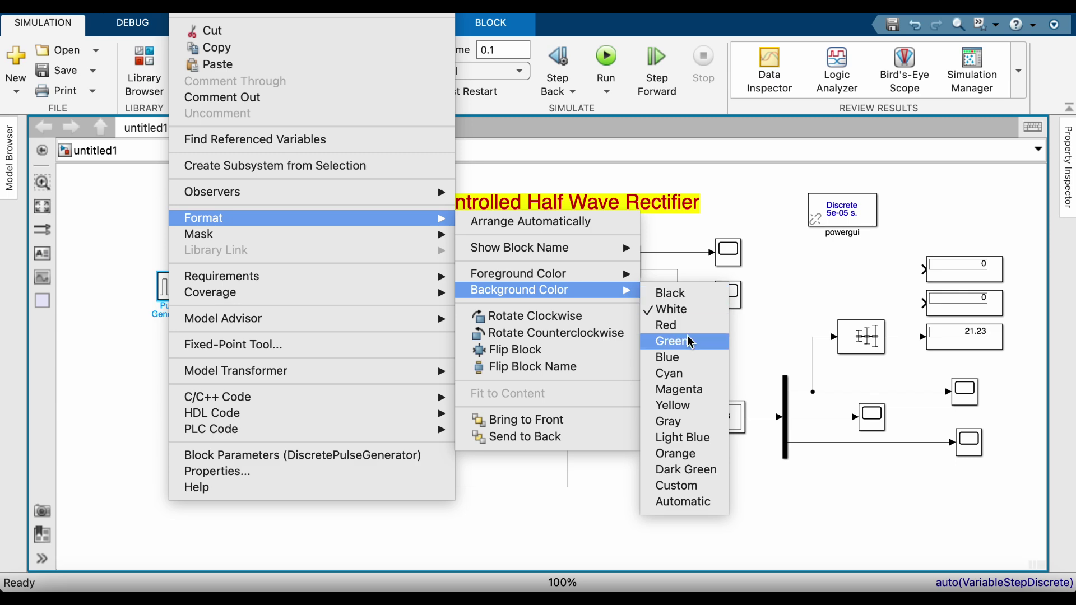
click(687, 359)
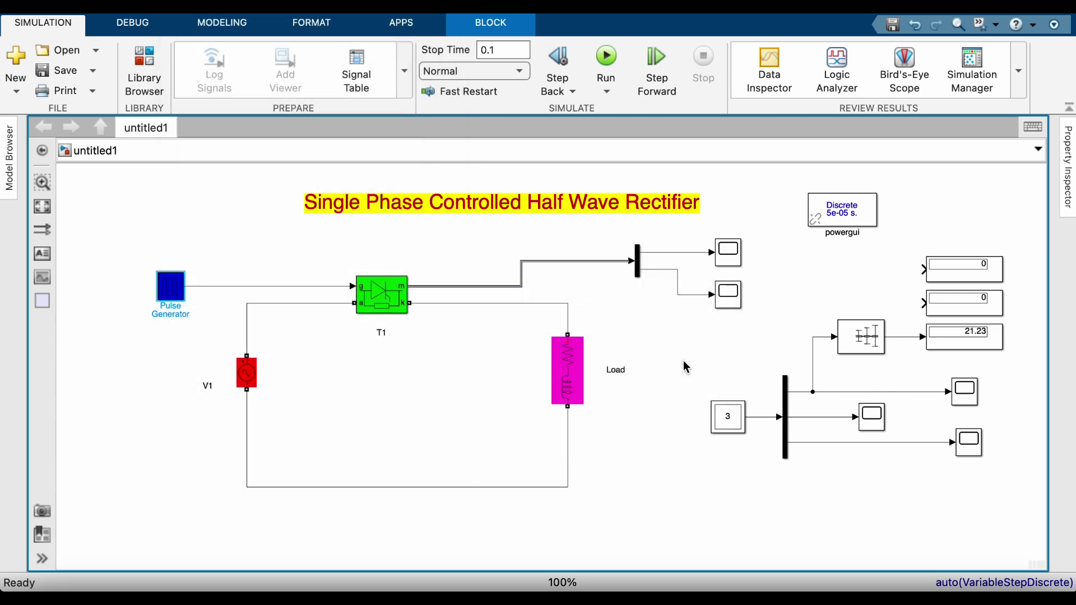
click(443, 402)
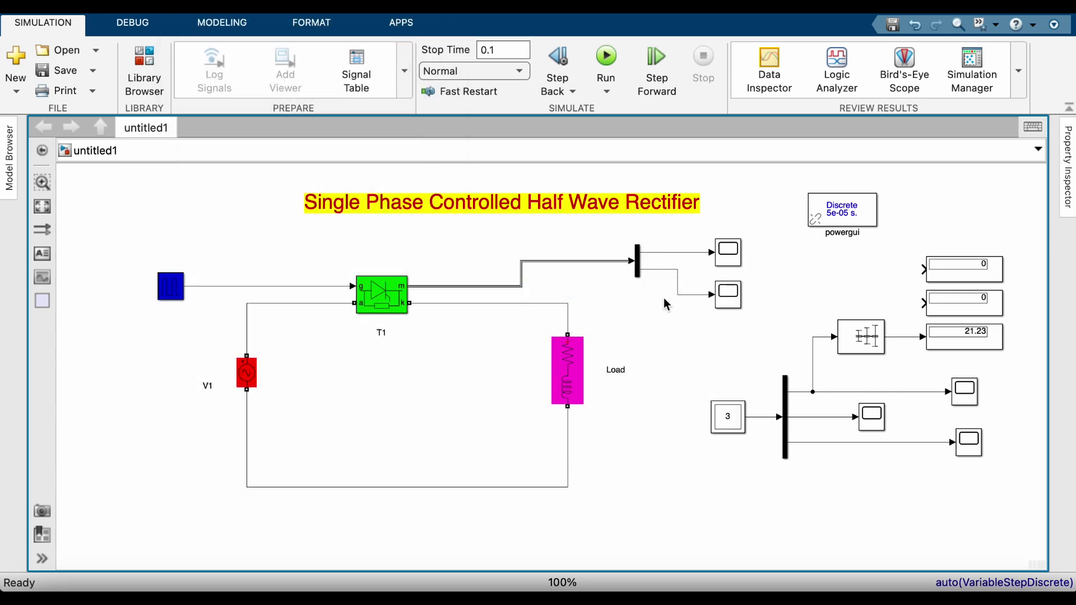
Change the background color of all five scopes and the display connected to the Mean block to yellow
click(732, 248)
click(732, 252)
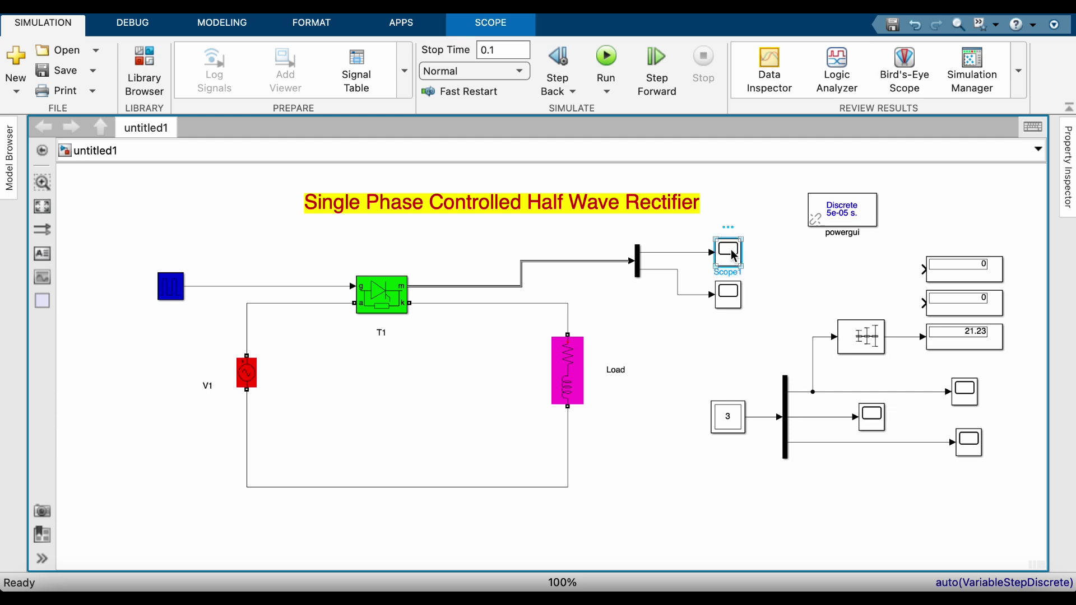
shift+click(738, 292)
shift+click(970, 443)
shift+click(962, 392)
shift+click(954, 346)
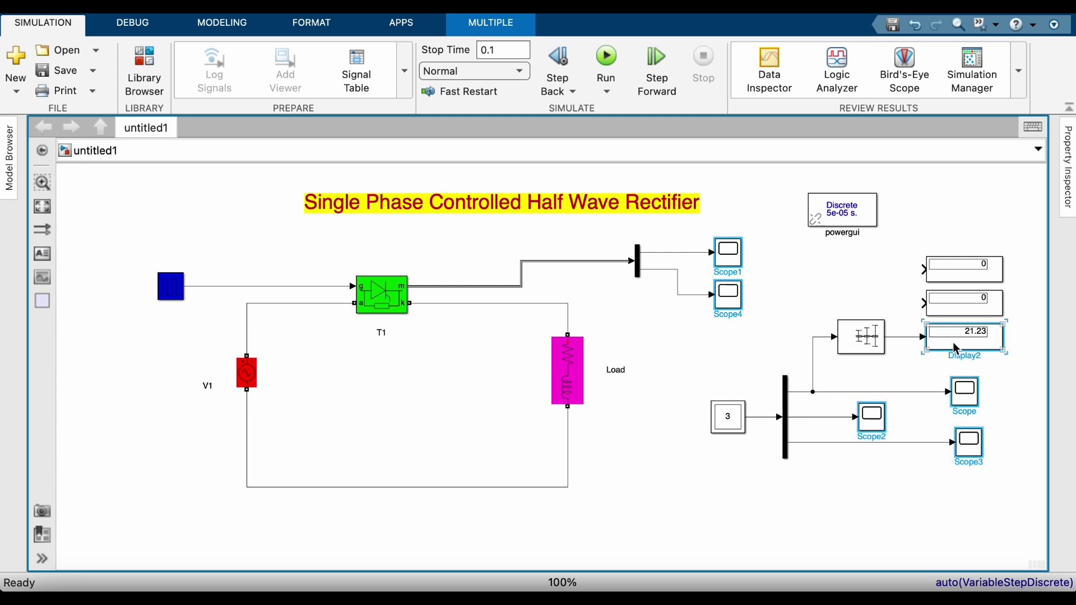
right_click(956, 346)
mouse_move(943, 276)
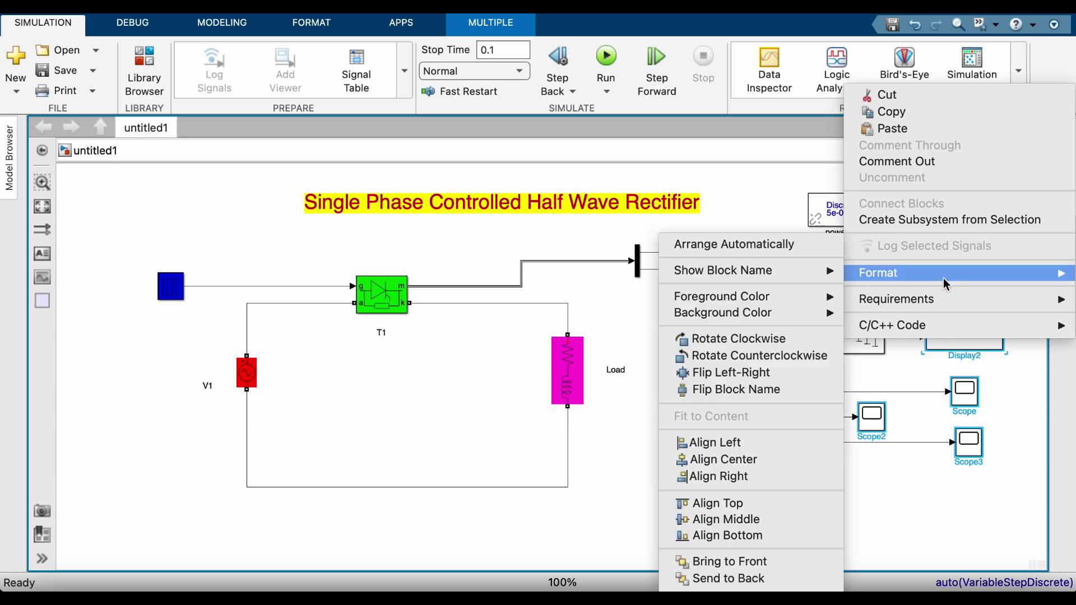
mouse_move(741, 312)
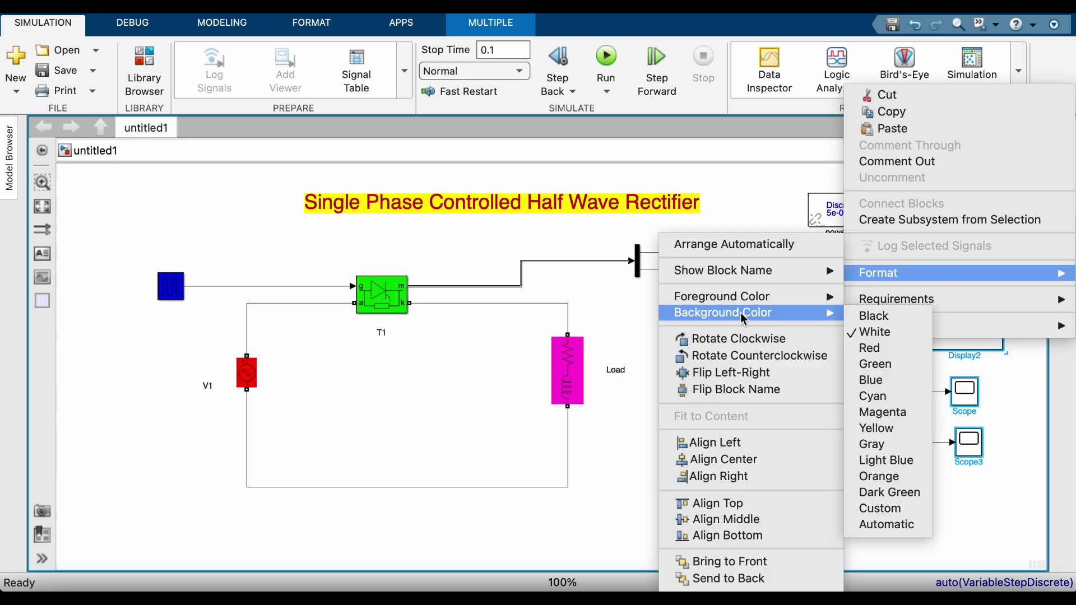
click(905, 427)
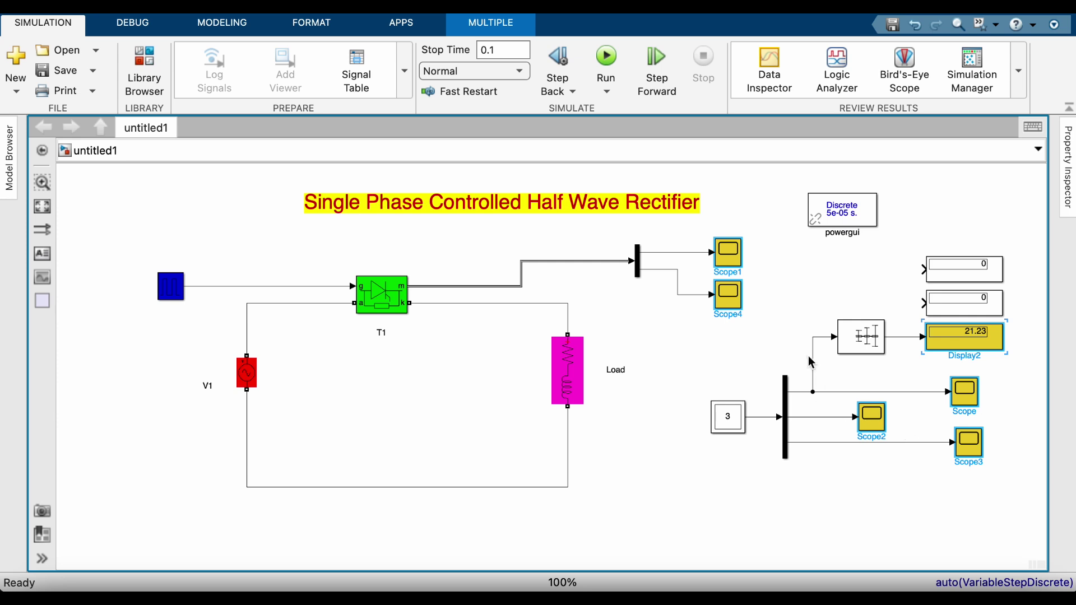
click(771, 349)
Change the background color of the Mean block to orange
click(853, 342)
right_click(852, 342)
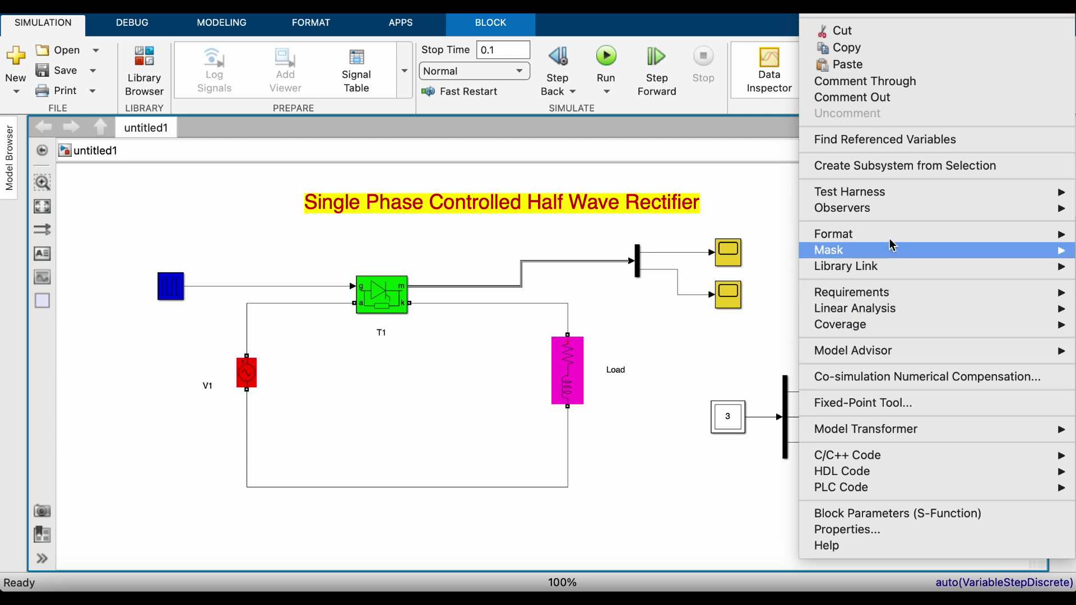
mouse_move(848, 239)
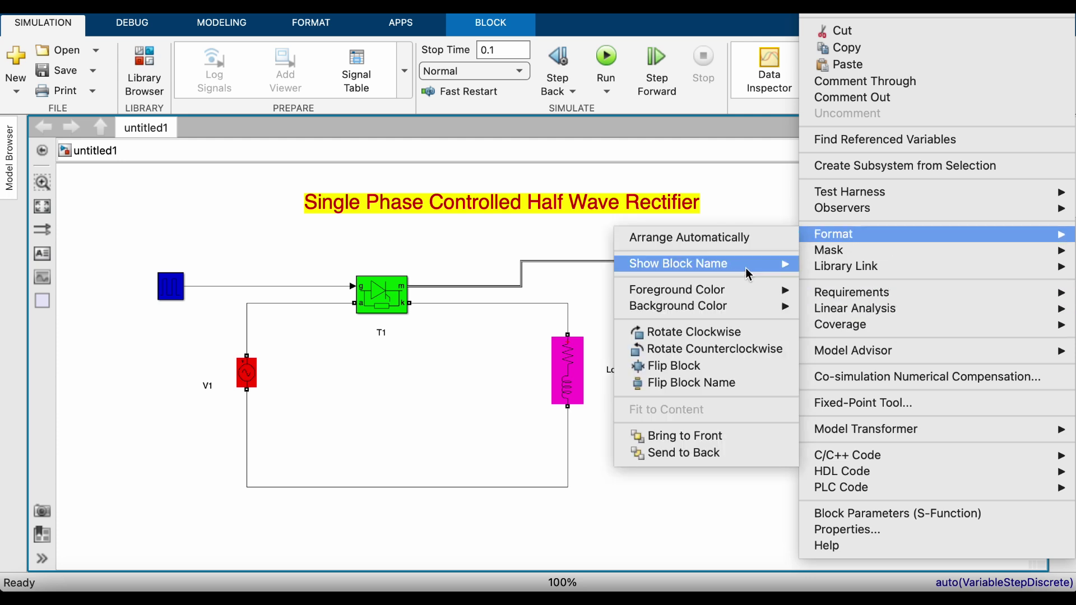
mouse_move(745, 307)
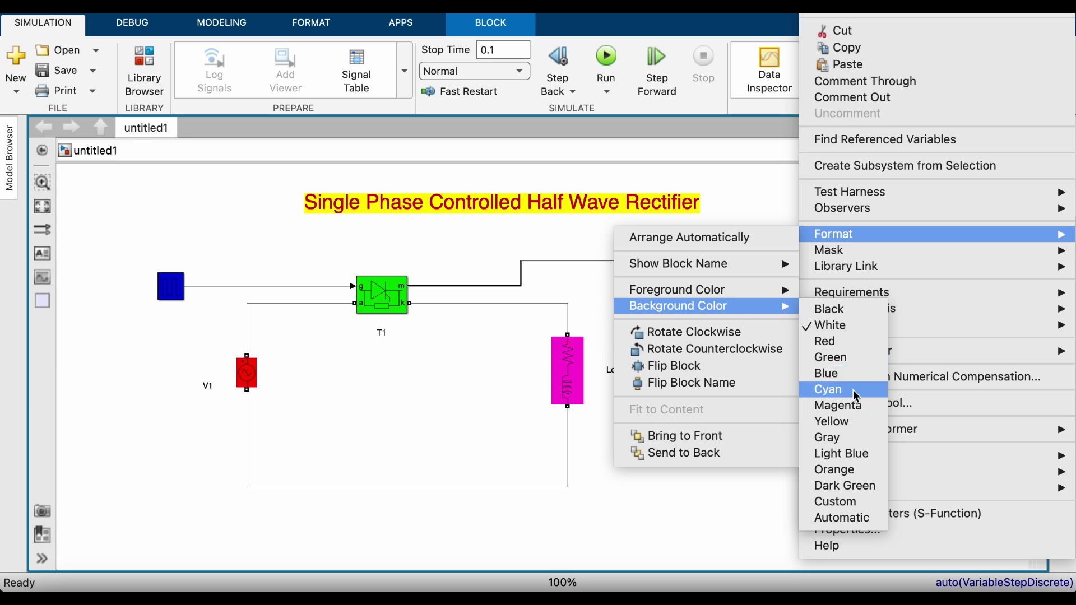
click(863, 470)
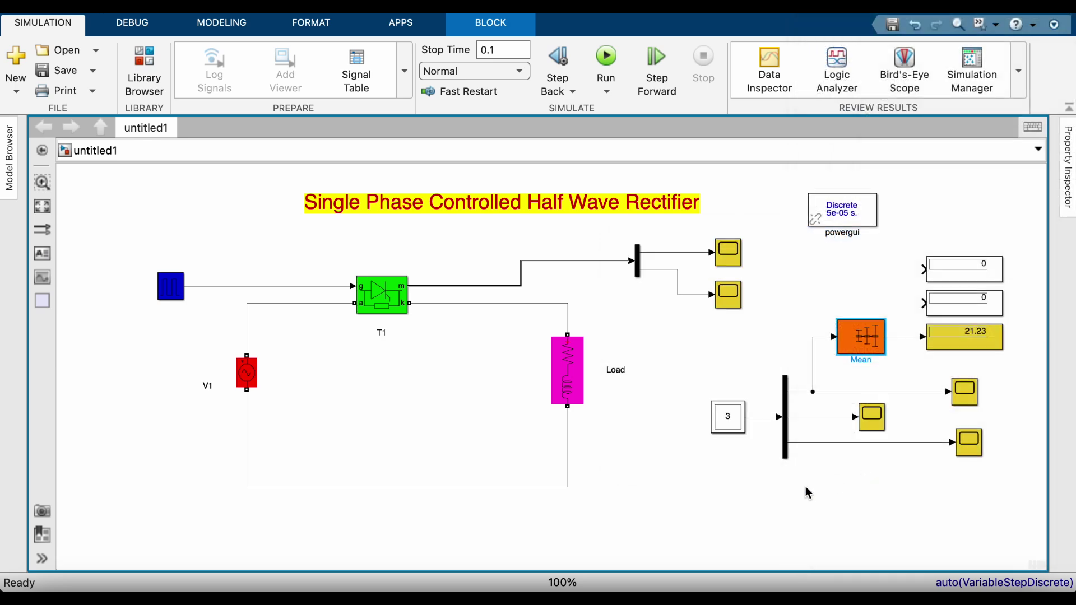
click(796, 506)
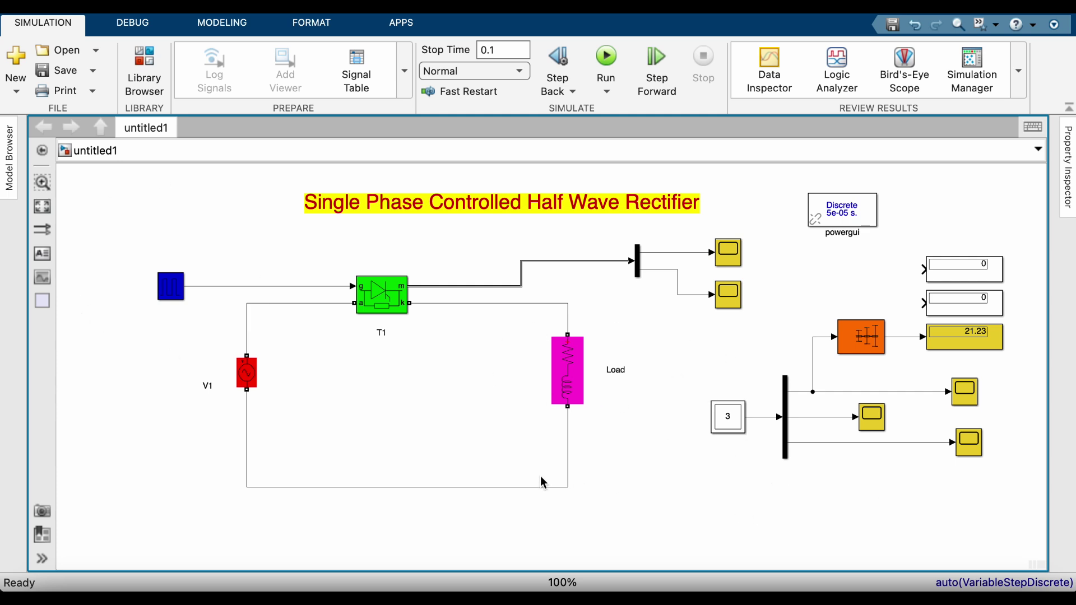
Move the horizontal return wire between the AC source V1 and the load upward, closer to the blocks
click(455, 487)
drag(455, 487, 459, 451)
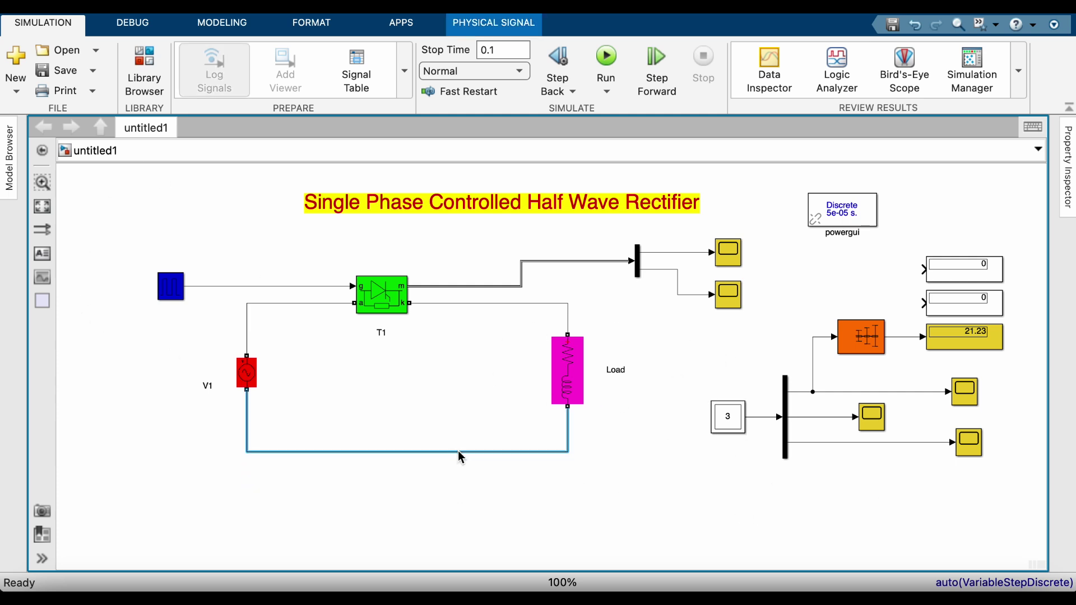
click(692, 477)
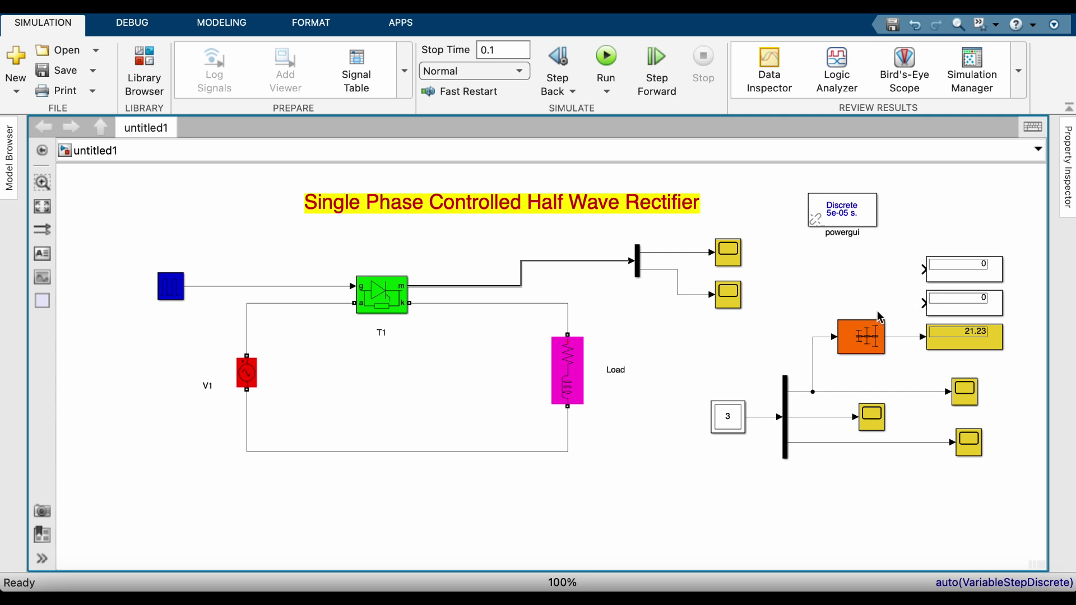
click(863, 341)
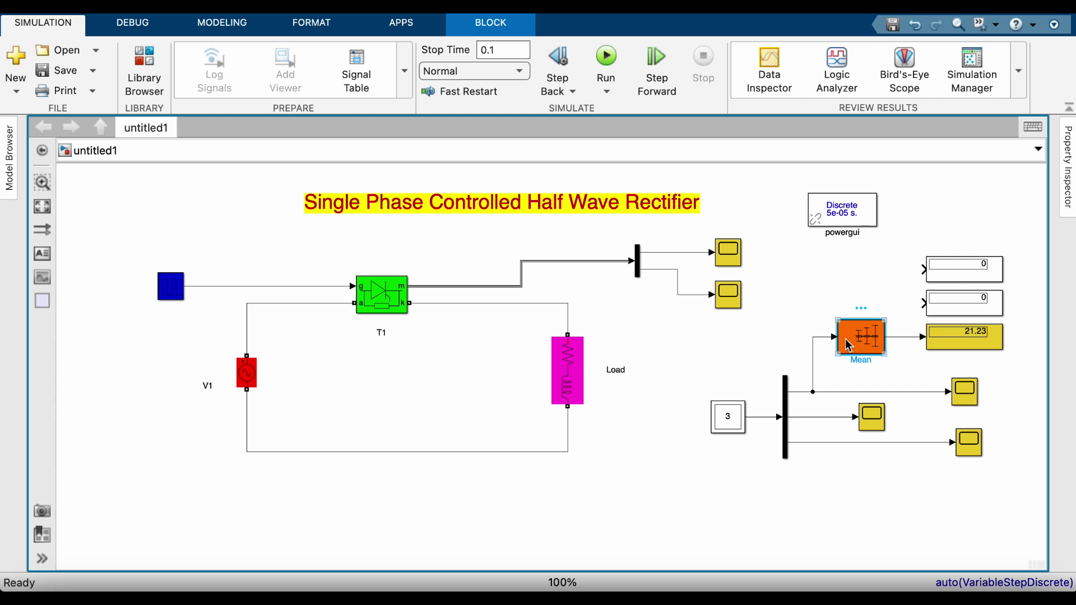
click(776, 342)
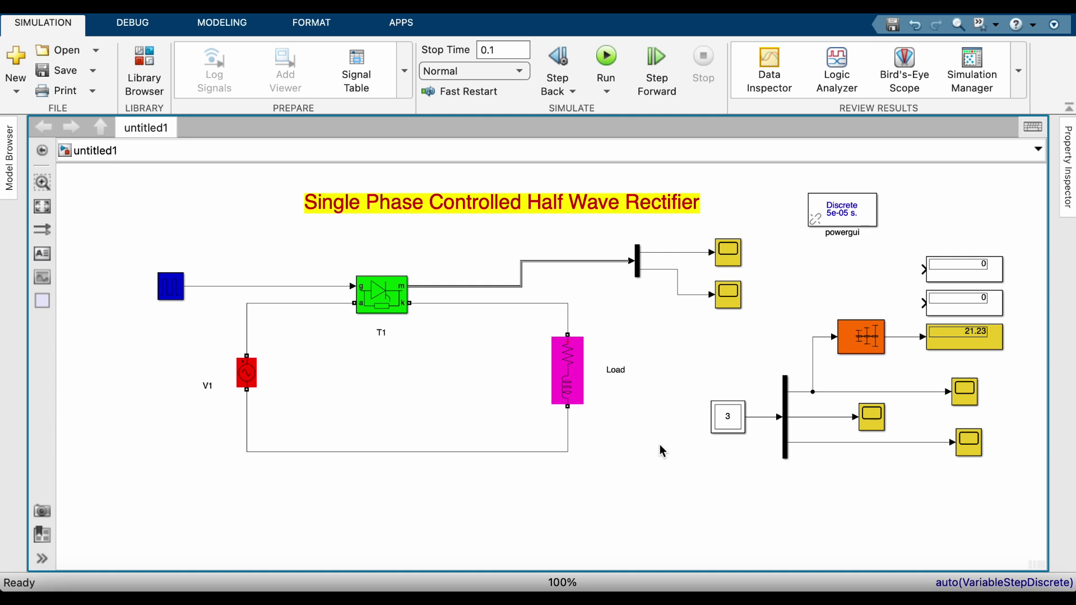
key(super+shift+5)
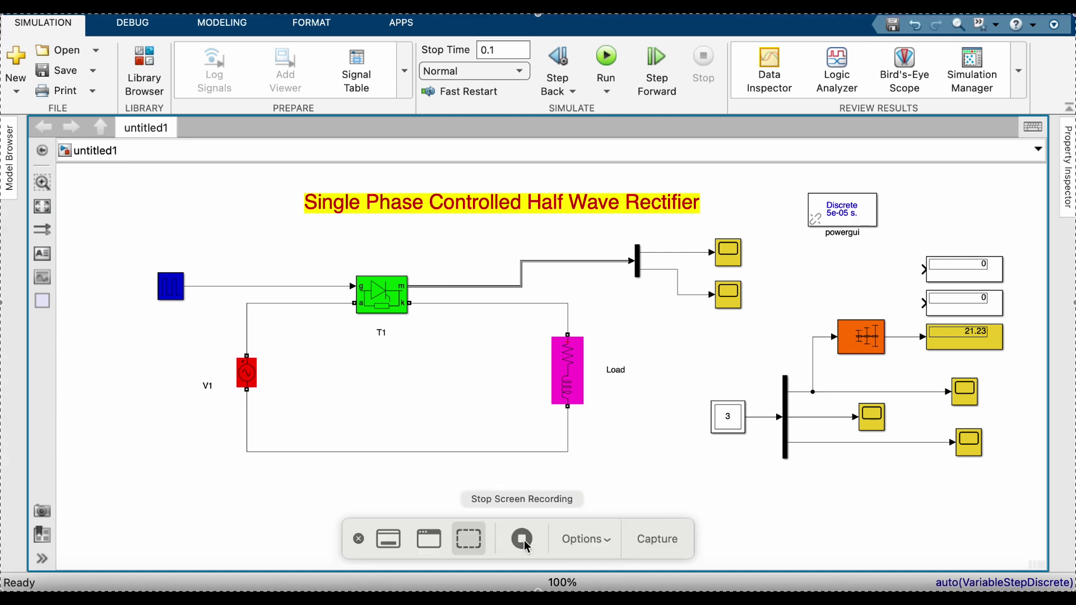